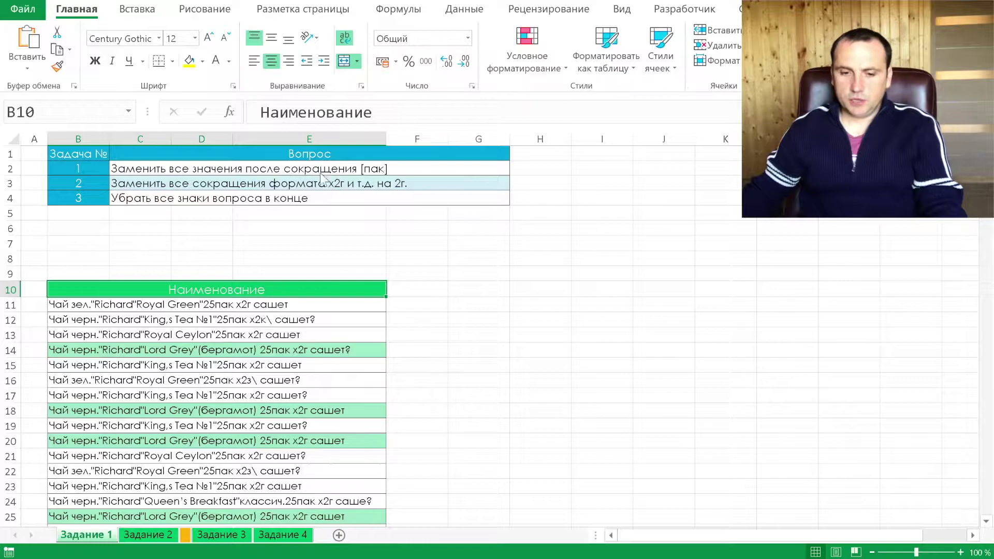
Note the wildcards *, ? and ~ in H11:H13, then select the product names from B11 down.
{"action": "left_click", "coordinate": [304, 310]}
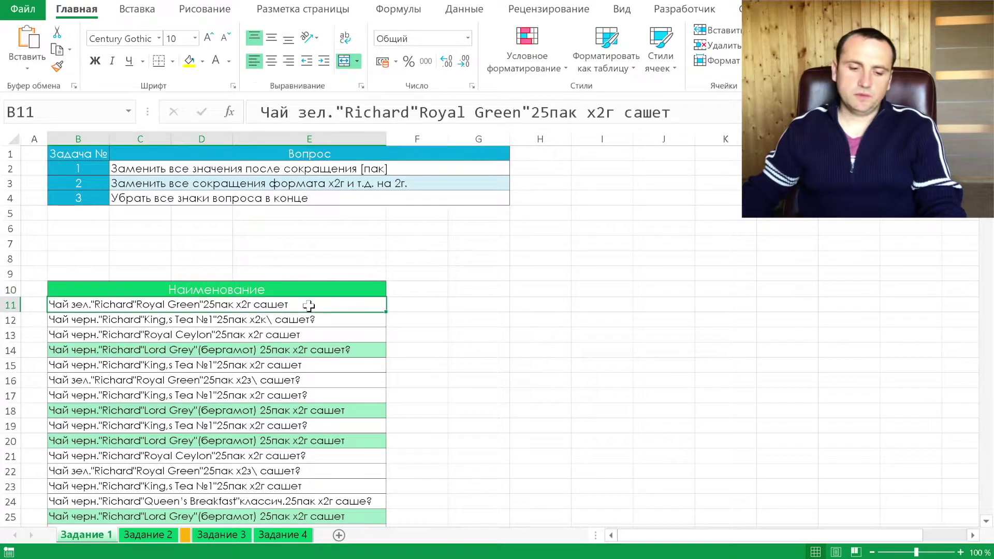
{"action": "key", "text": "Right"}
{"action": "key", "text": "Right"}
{"action": "key", "text": "Right"}
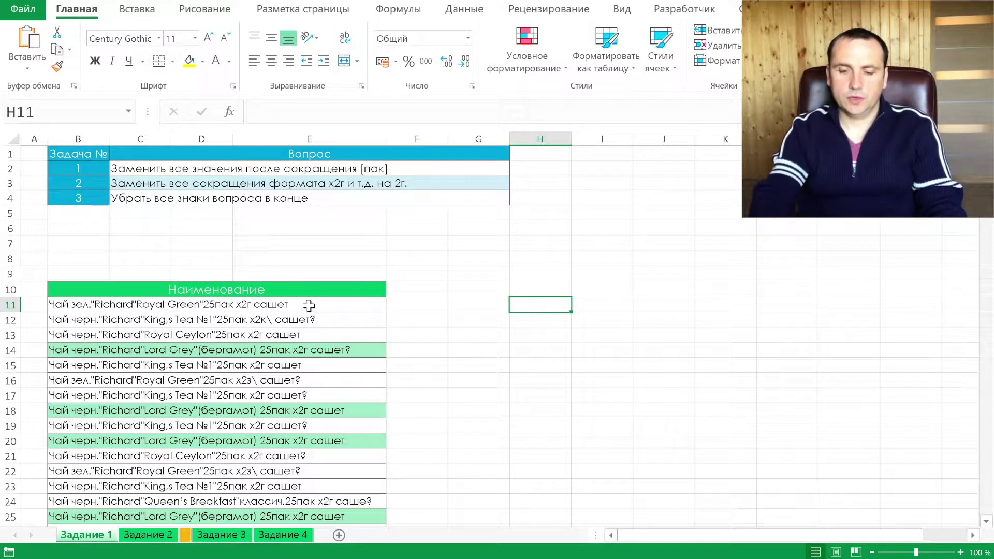
{"action": "type", "text": "*"}
{"action": "key", "text": "Return"}
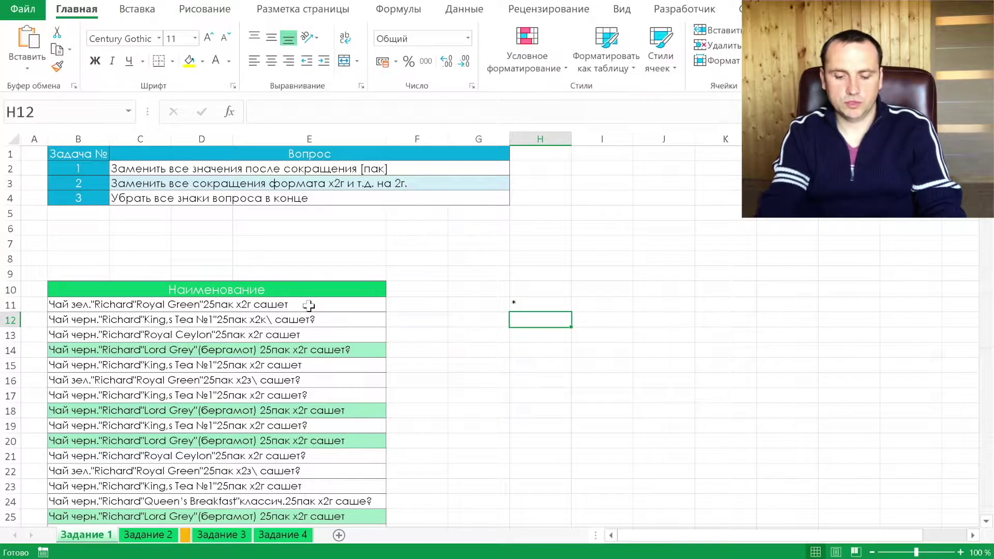
{"action": "type", "text": ","}
{"action": "type", "text": "?"}
{"action": "key", "text": "Return"}
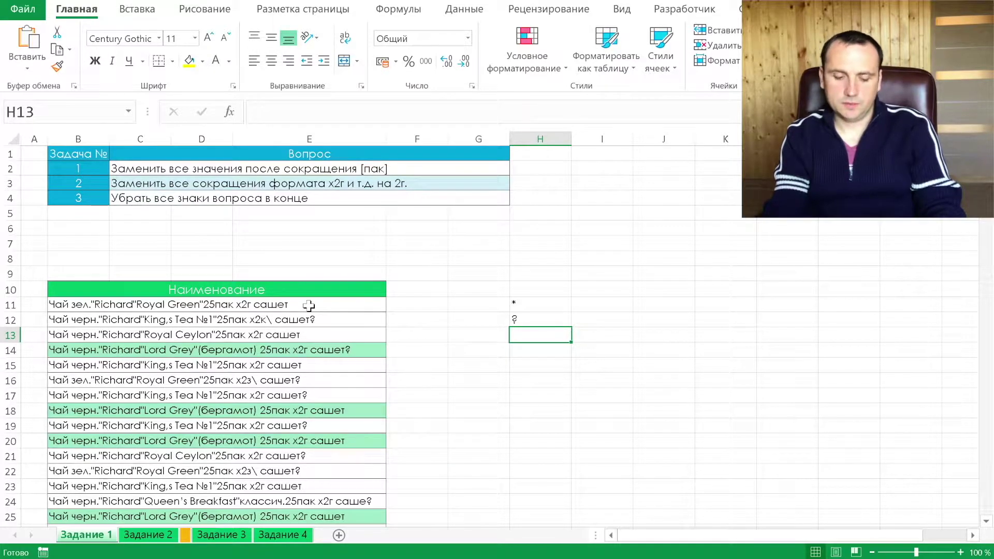
{"action": "type", "text": "~"}
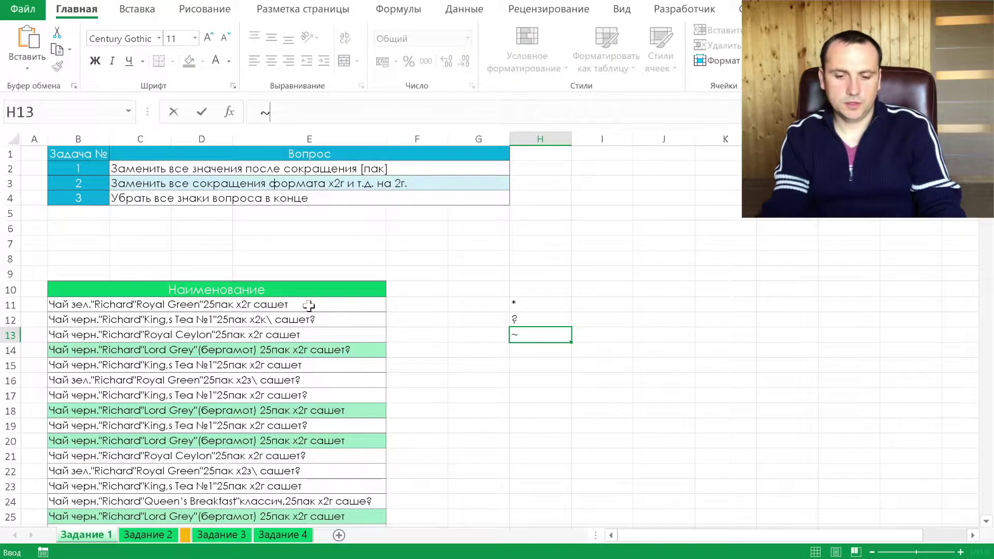
{"action": "key", "text": "Return"}
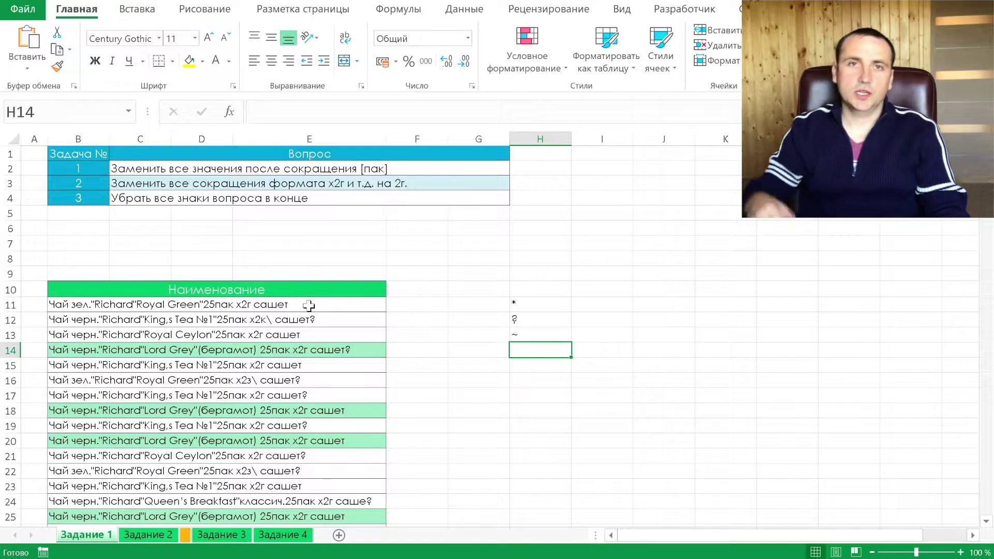
{"action": "left_click", "coordinate": [255, 303]}
{"action": "key", "text": "ctrl+shift+Down"}
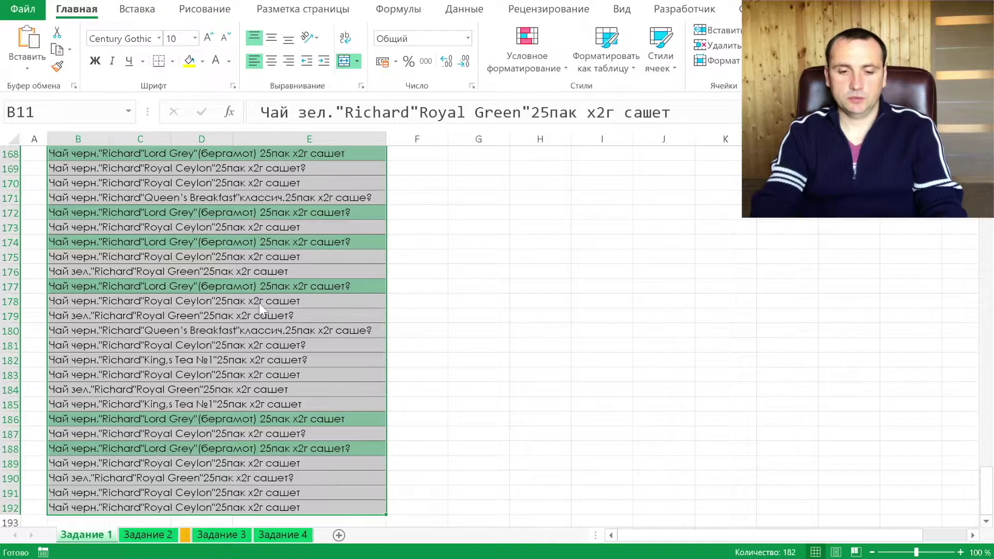
Replace 'пак*' with 'пак' across the product names, trimming the sachet text in 182 cells.
{"action": "key", "text": "ctrl+h"}
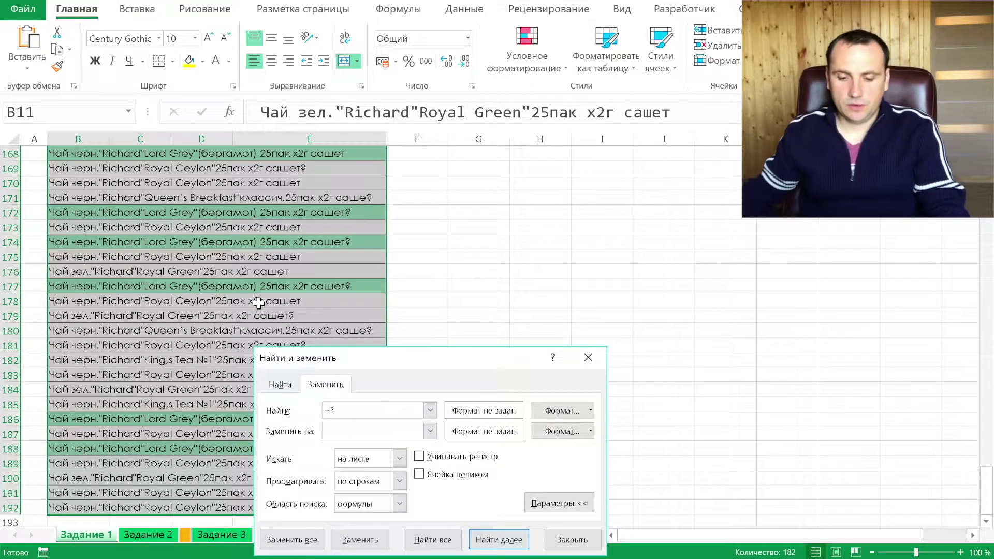
{"action": "left_click", "coordinate": [325, 410]}
{"action": "key", "text": "BackSpace"}
{"action": "key", "text": "BackSpace"}
{"action": "left_click", "coordinate": [553, 503]}
{"action": "type", "text": "gf"}
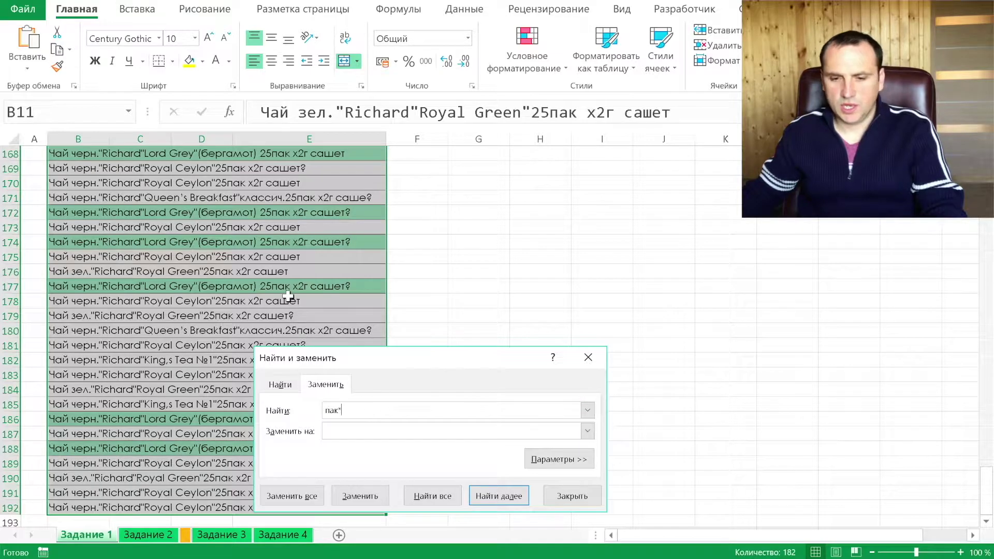
{"action": "left_click", "coordinate": [376, 433]}
{"action": "type", "text": "пак"}
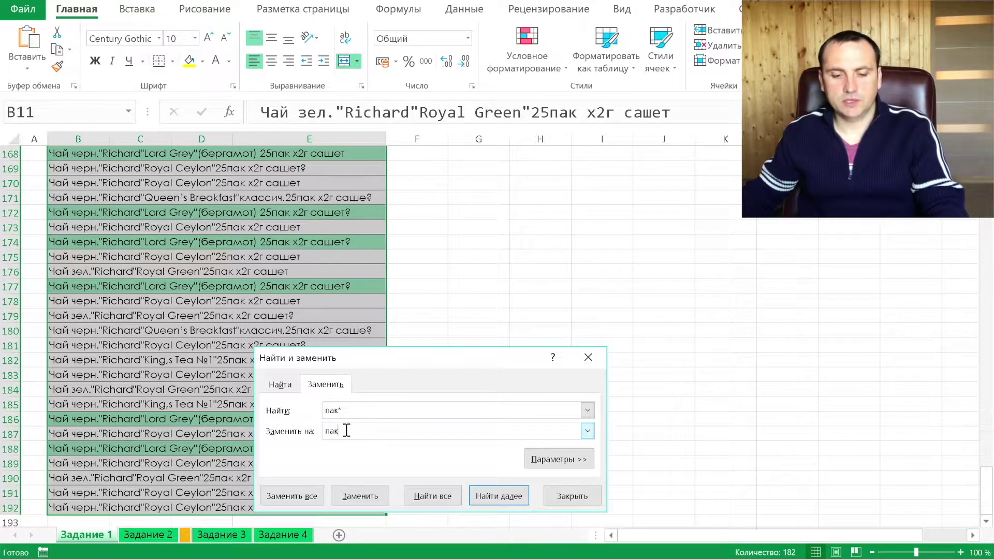
{"action": "left_click", "coordinate": [336, 411]}
{"action": "left_click", "coordinate": [337, 411]}
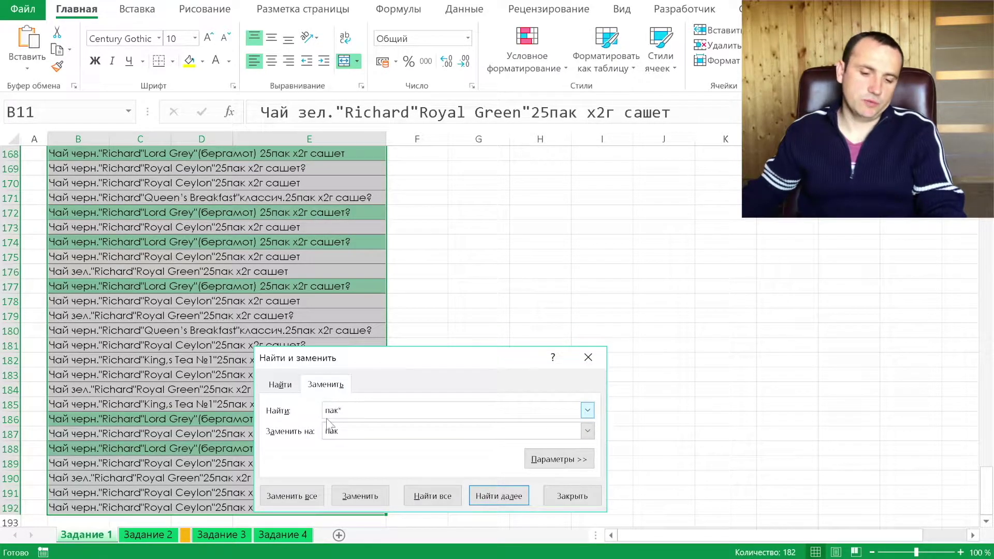
{"action": "left_click", "coordinate": [302, 492]}
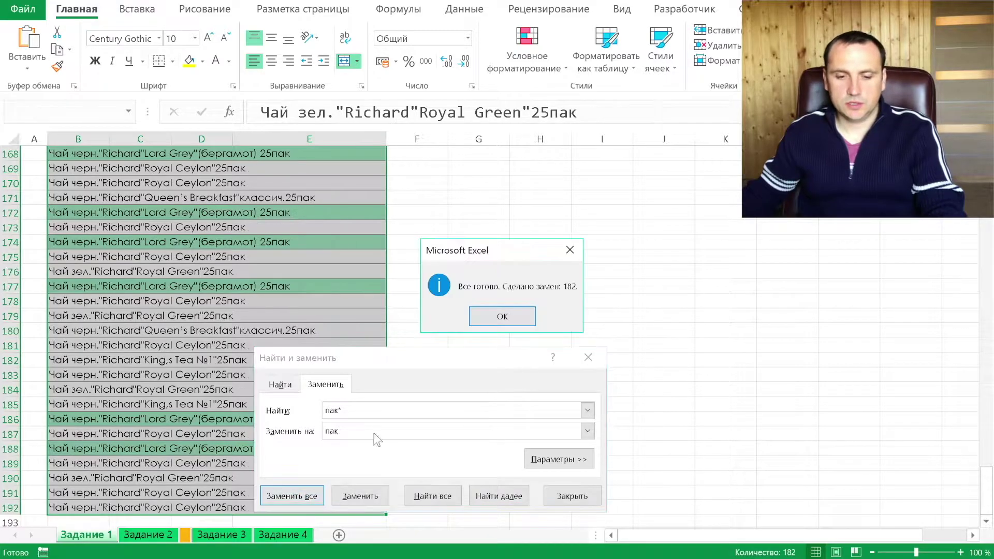
{"action": "left_click", "coordinate": [497, 314]}
{"action": "left_click", "coordinate": [588, 357]}
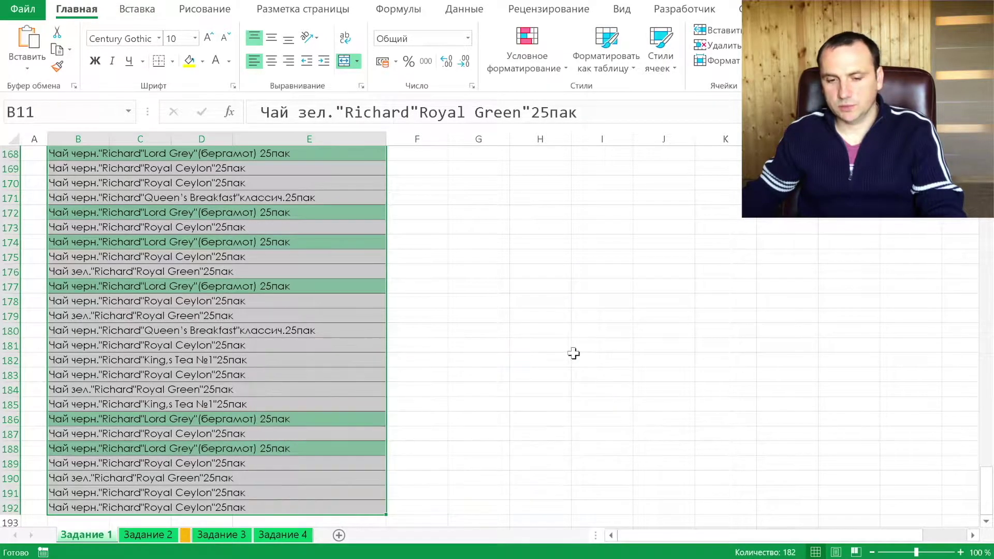
{"action": "scroll", "coordinate": [392, 326], "scroll_direction": "up", "scroll_amount": 2}
{"action": "scroll", "coordinate": [392, 326], "scroll_direction": "up", "scroll_amount": 2}
{"action": "scroll", "coordinate": [366, 264], "scroll_direction": "up", "scroll_amount": 3}
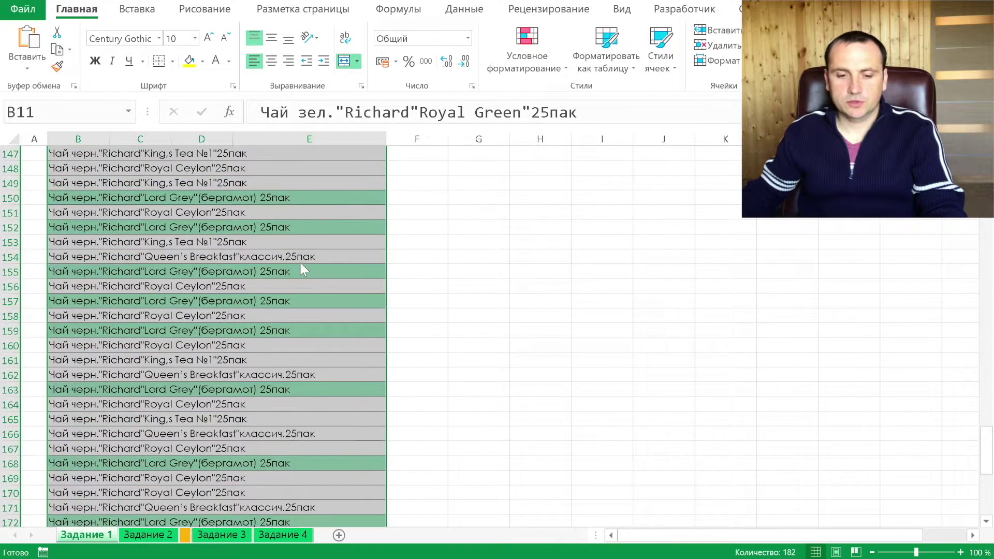
{"action": "scroll", "coordinate": [302, 262], "scroll_direction": "up", "scroll_amount": 2}
{"action": "scroll", "coordinate": [303, 262], "scroll_direction": "up", "scroll_amount": 10}
{"action": "scroll", "coordinate": [302, 263], "scroll_direction": "up", "scroll_amount": 16}
{"action": "scroll", "coordinate": [302, 262], "scroll_direction": "up", "scroll_amount": 2}
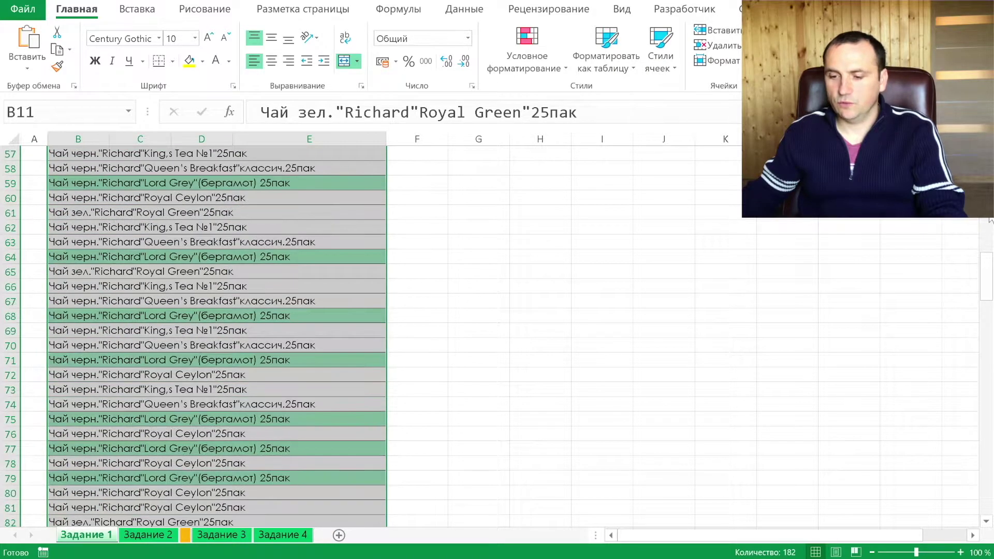
{"action": "left_click_drag", "start_coordinate": [988, 272], "coordinate": [987, 261]}
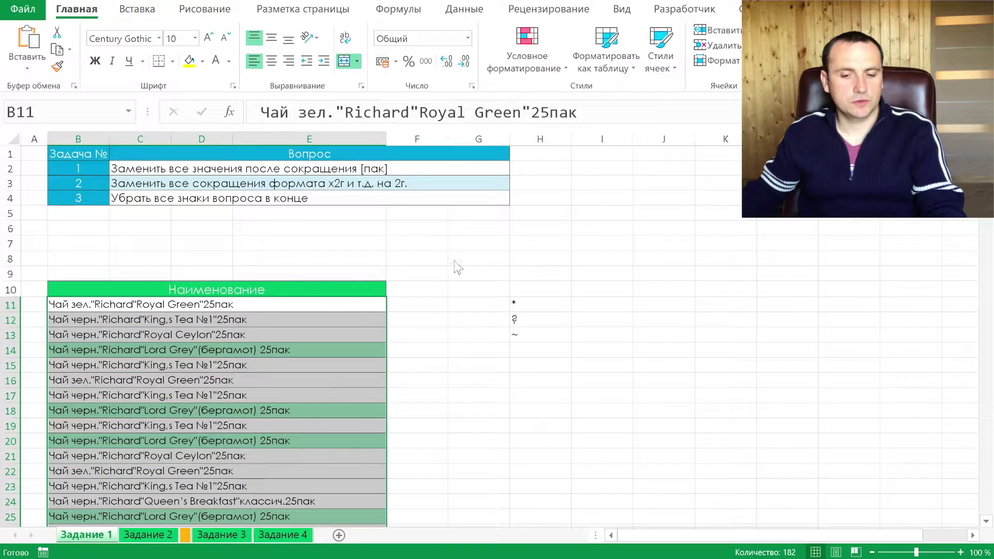
{"action": "left_click", "coordinate": [580, 301]}
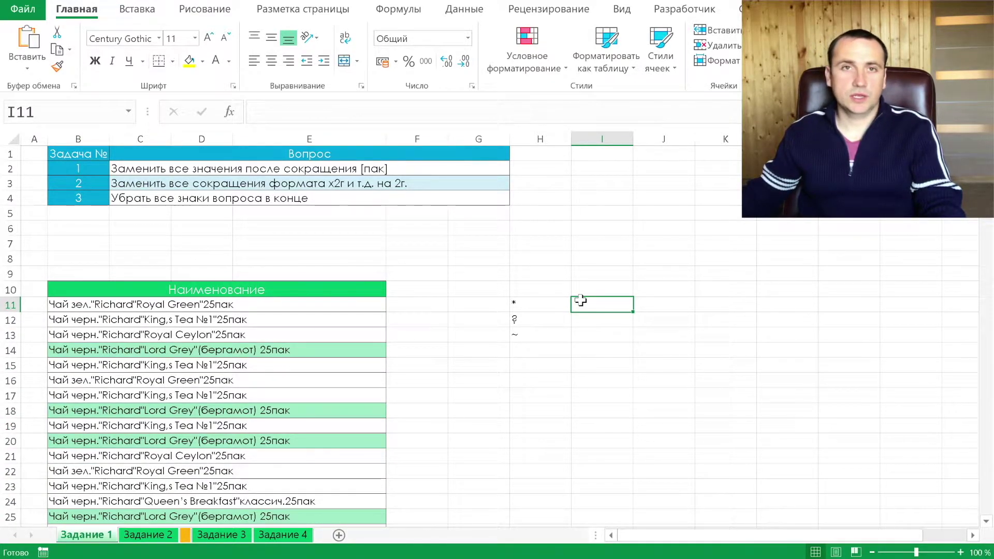
{"action": "left_click", "coordinate": [308, 304]}
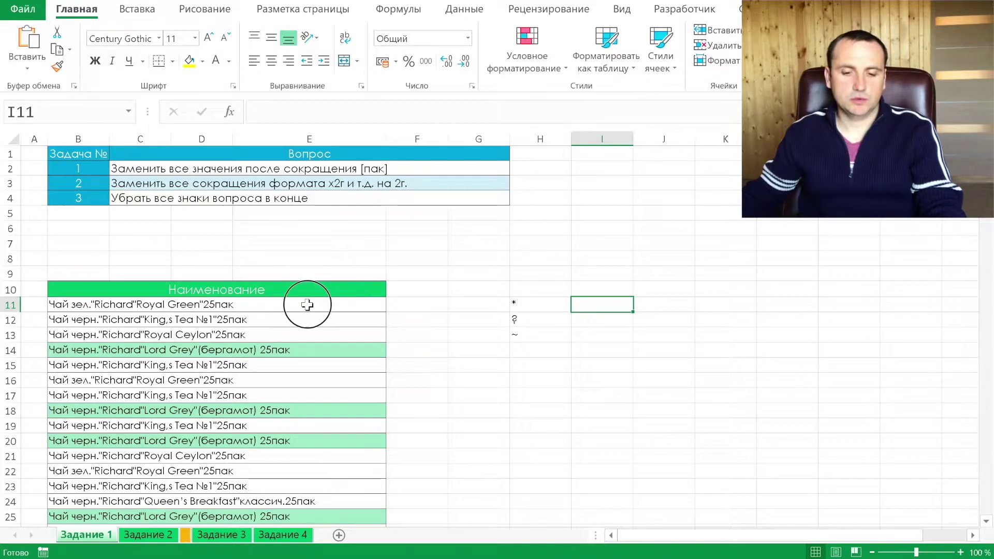
Run Replace All on the product list with the search text changed to *.
{"action": "key", "text": "ctrl+shift+Down"}
{"action": "key", "text": "ctrl+h"}
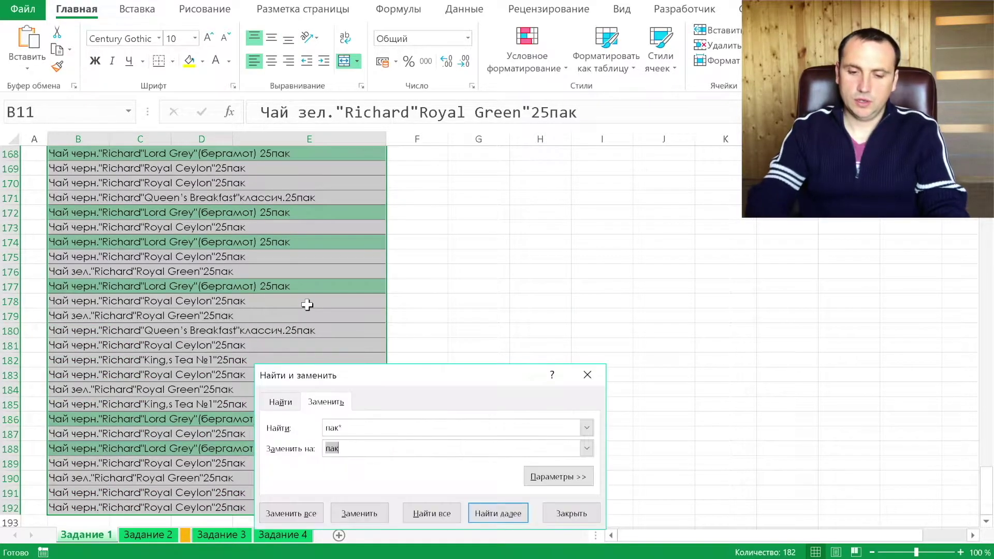
{"action": "left_click_drag", "start_coordinate": [361, 428], "coordinate": [306, 424]}
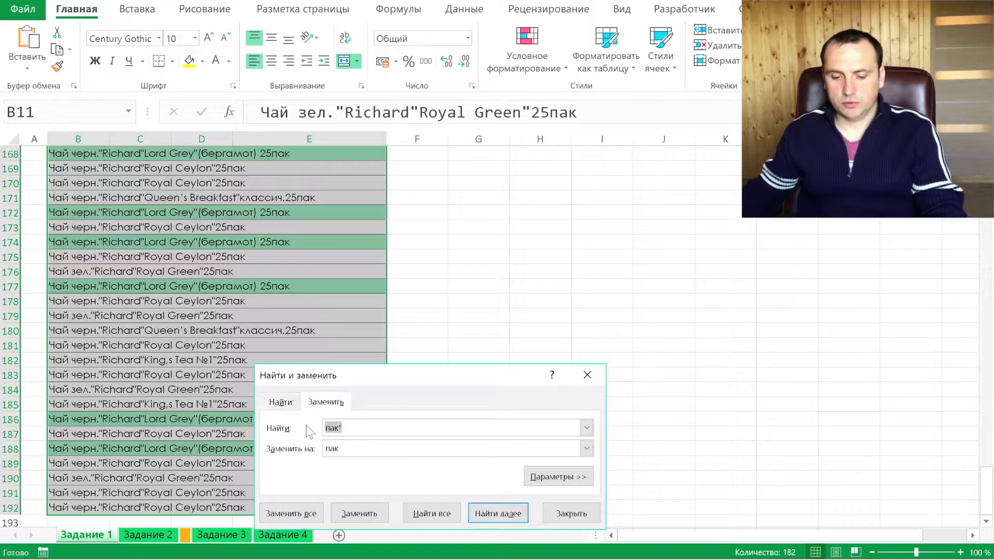
{"action": "type", "text": "*"}
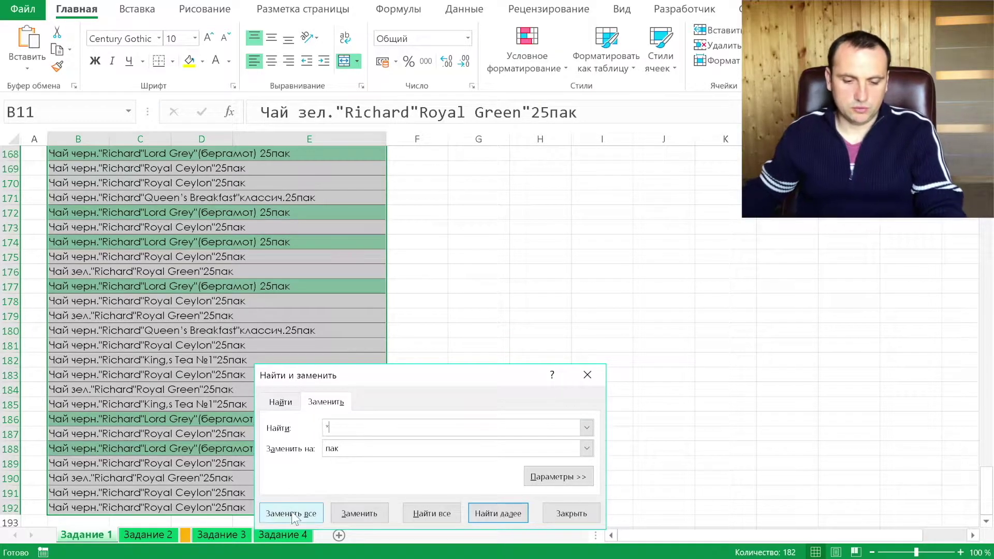
{"action": "left_click", "coordinate": [292, 514]}
{"action": "left_click", "coordinate": [501, 316]}
{"action": "left_click", "coordinate": [586, 375]}
Undo the replacements so the product names show their full original text again.
{"action": "key", "text": "ctrl+BackSpace"}
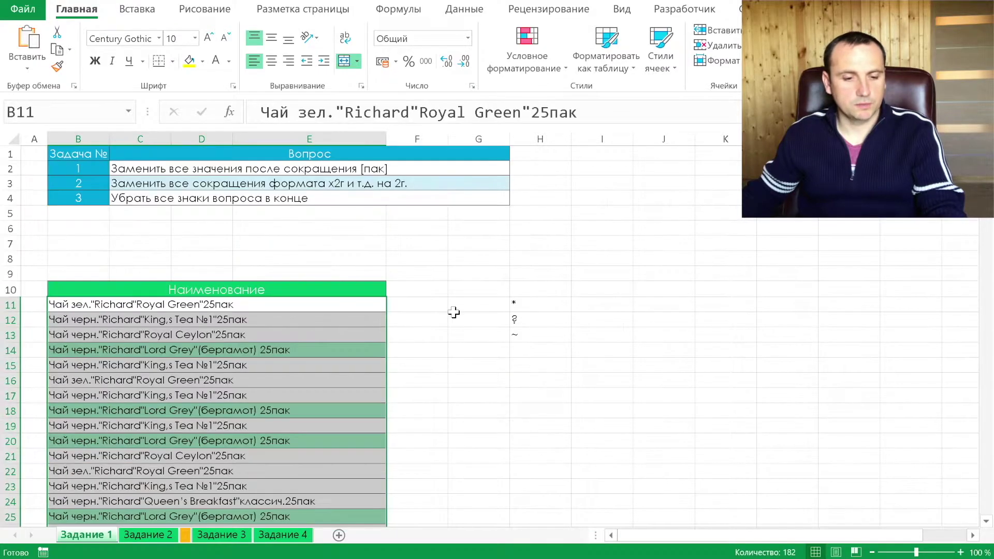
{"action": "left_click", "coordinate": [295, 186]}
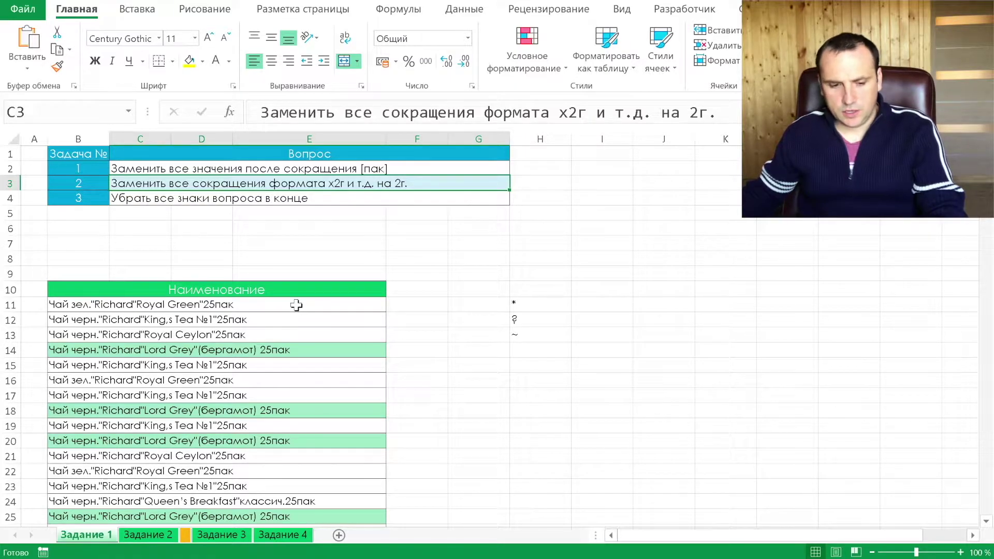
{"action": "type", "text": "я"}
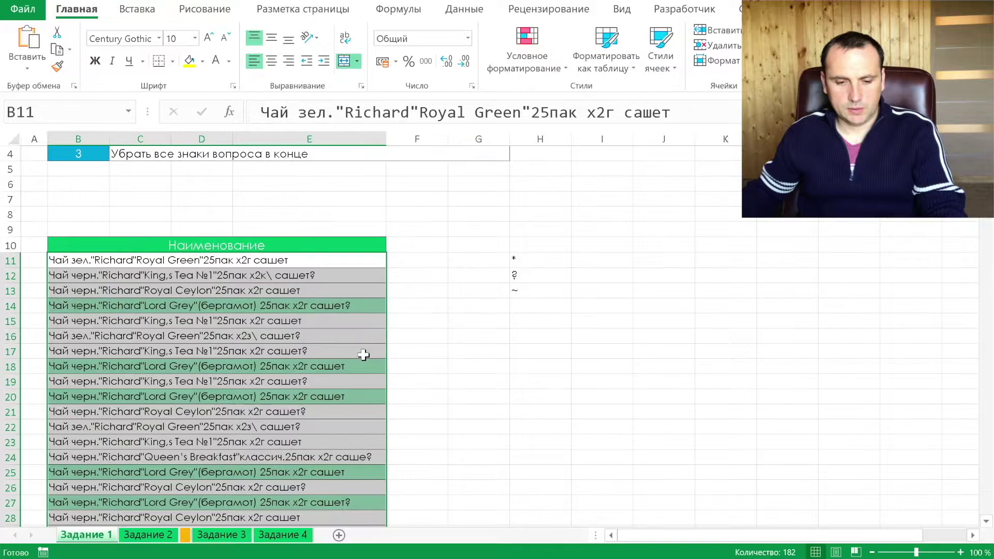
{"action": "scroll", "coordinate": [362, 355], "scroll_direction": "down", "scroll_amount": 1}
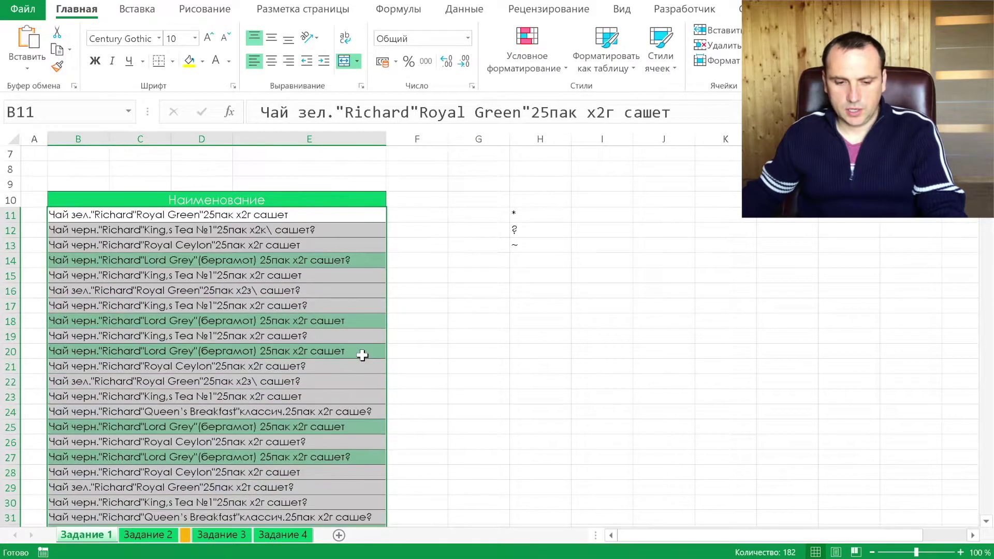
{"action": "left_click", "coordinate": [257, 394]}
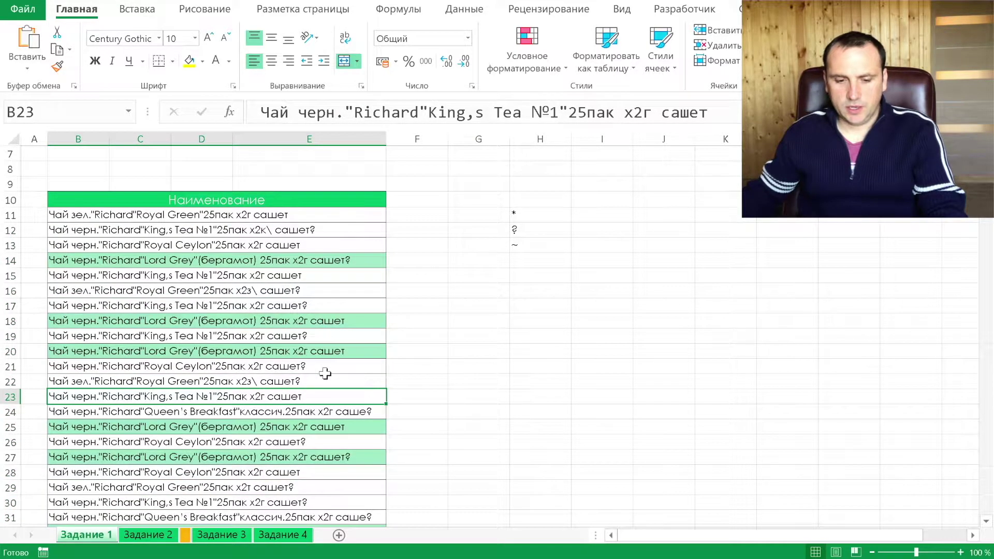
{"action": "left_click", "coordinate": [242, 381]}
{"action": "left_click", "coordinate": [282, 364]}
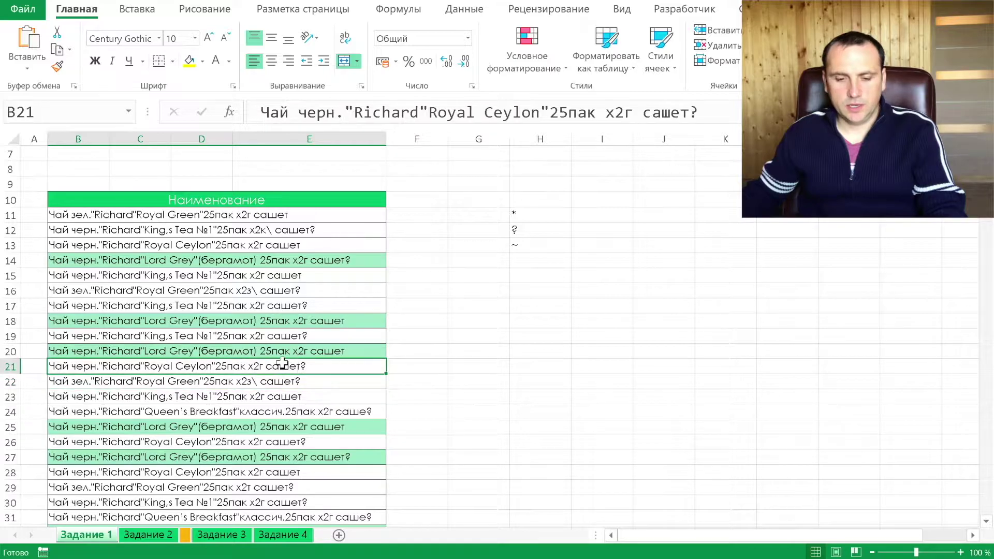
{"action": "scroll", "coordinate": [282, 364], "scroll_direction": "up", "scroll_amount": 2}
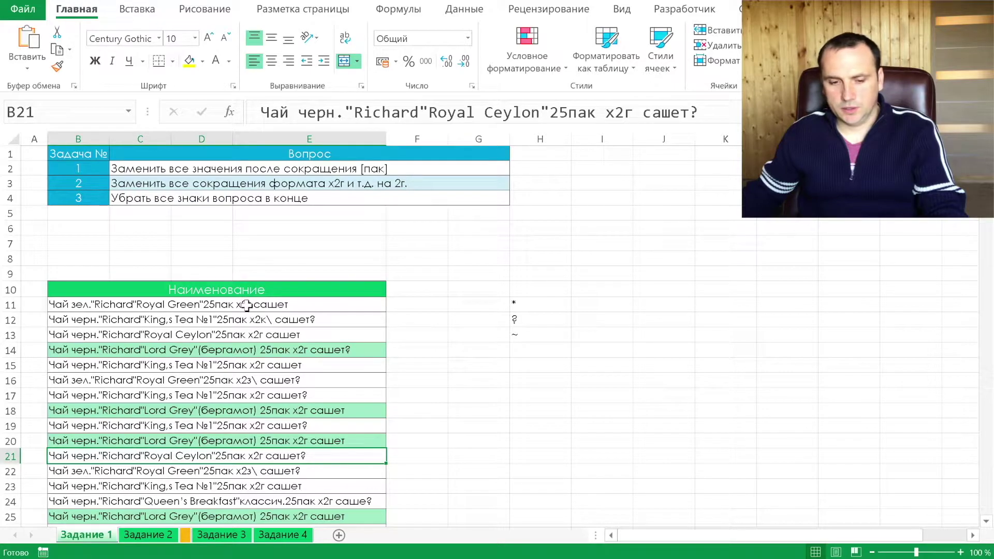
{"action": "left_click", "coordinate": [246, 305]}
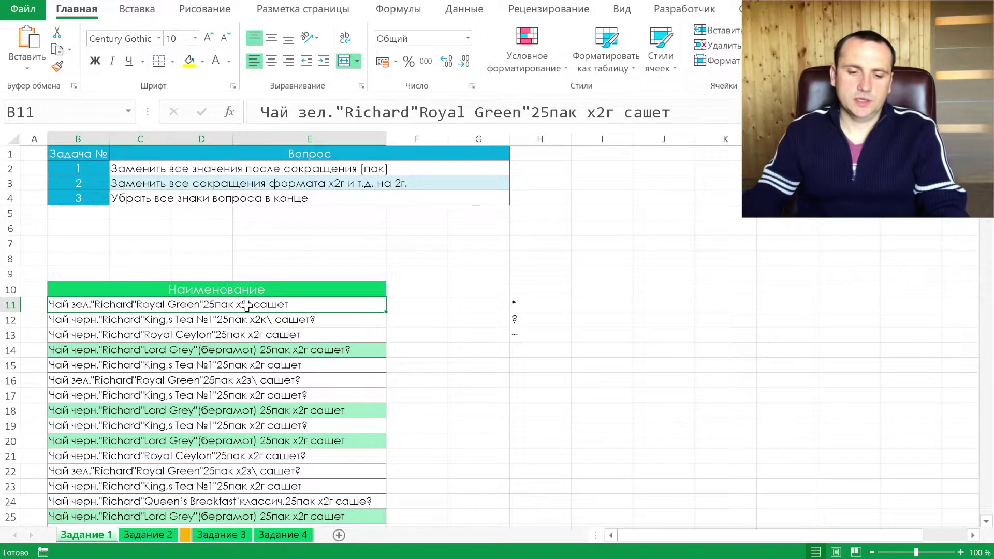
Replace 'x2?' with '2г.' across B11:B192, changing 182 product names.
{"action": "key", "text": "ctrl+shift+Down"}
{"action": "key", "text": "ctrl+h"}
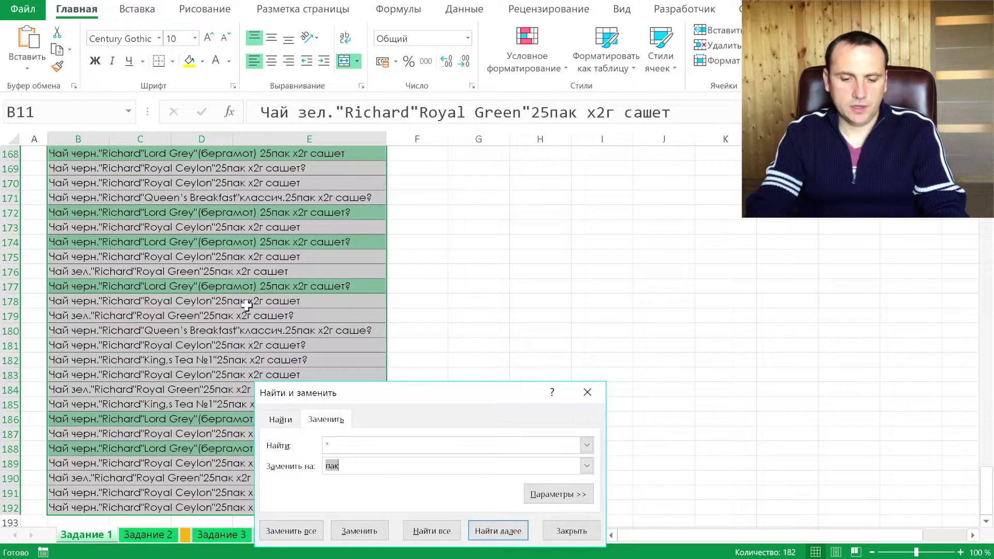
{"action": "key", "text": "shift+Tab"}
{"action": "type", "text": "ч"}
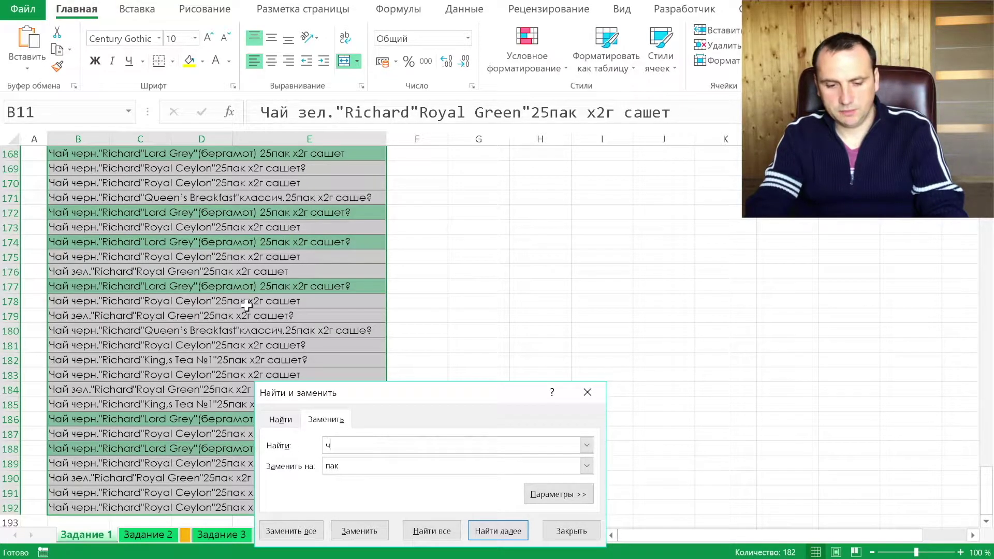
{"action": "type", "text": "х2"}
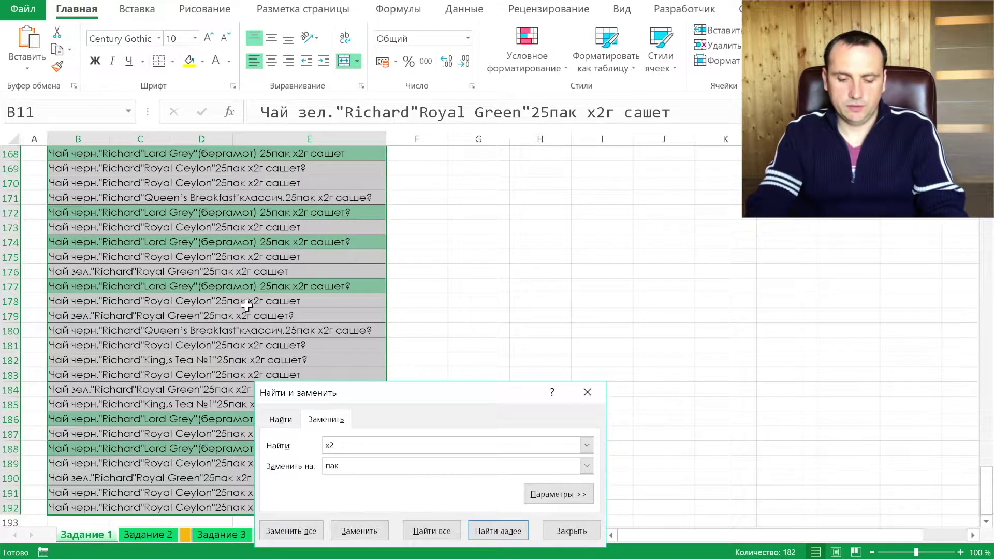
{"action": "type", "text": "?"}
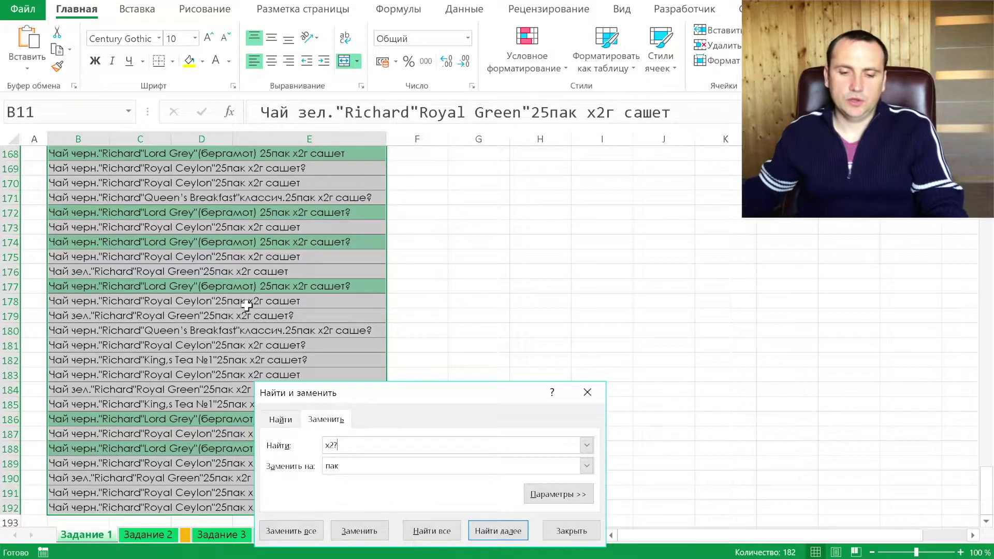
{"action": "left_click_drag", "start_coordinate": [986, 489], "coordinate": [986, 155]}
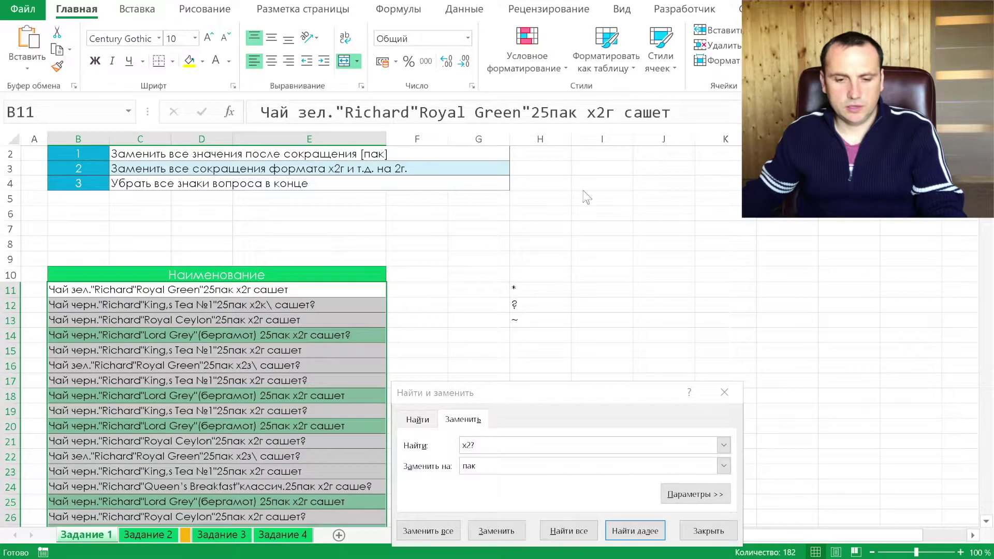
{"action": "left_click", "coordinate": [494, 470]}
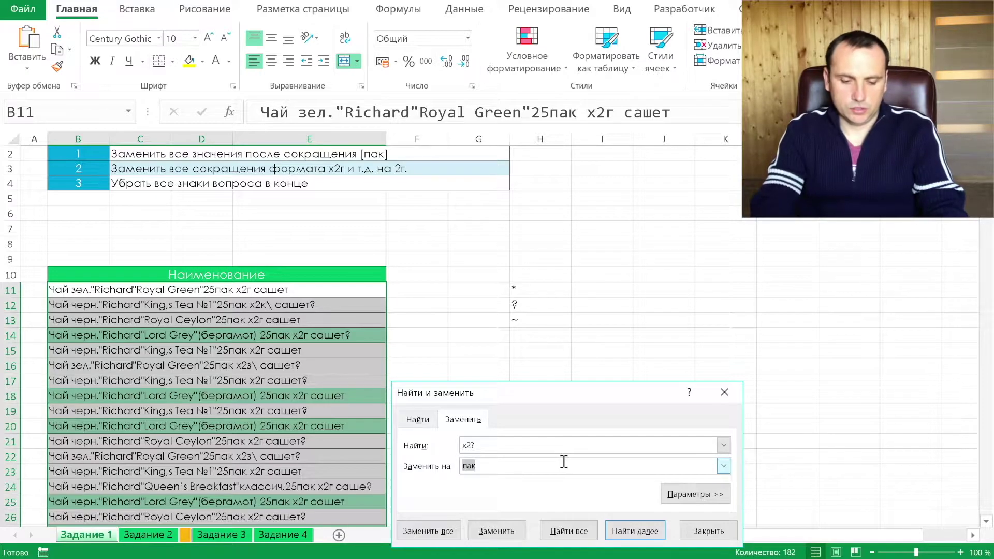
{"action": "type", "text": "2г."}
{"action": "left_click", "coordinate": [444, 530]}
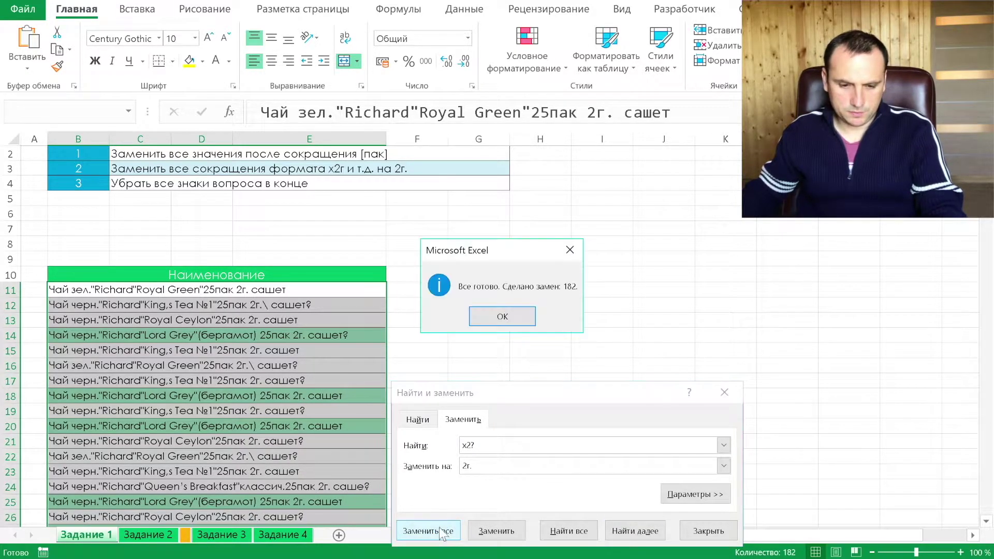
Close the previous replace results and reselect the product names B11:B192.
{"action": "left_click", "coordinate": [501, 321]}
{"action": "left_click", "coordinate": [469, 445]}
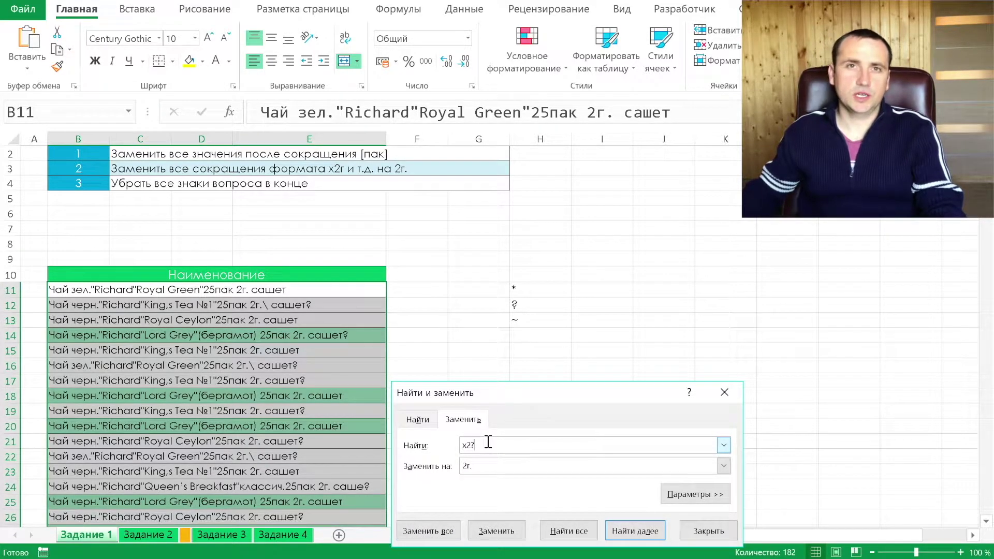
{"action": "left_click", "coordinate": [724, 392]}
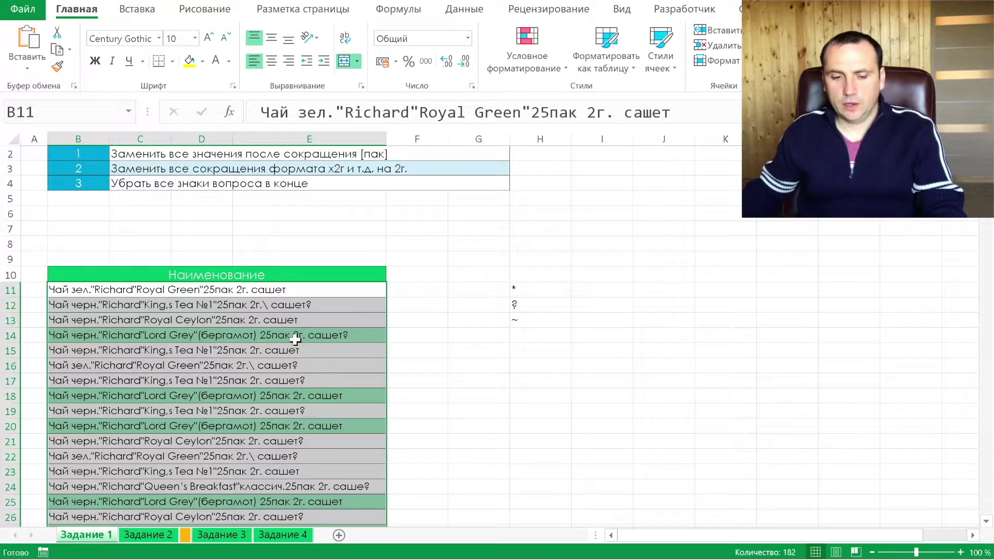
{"action": "left_click", "coordinate": [212, 286]}
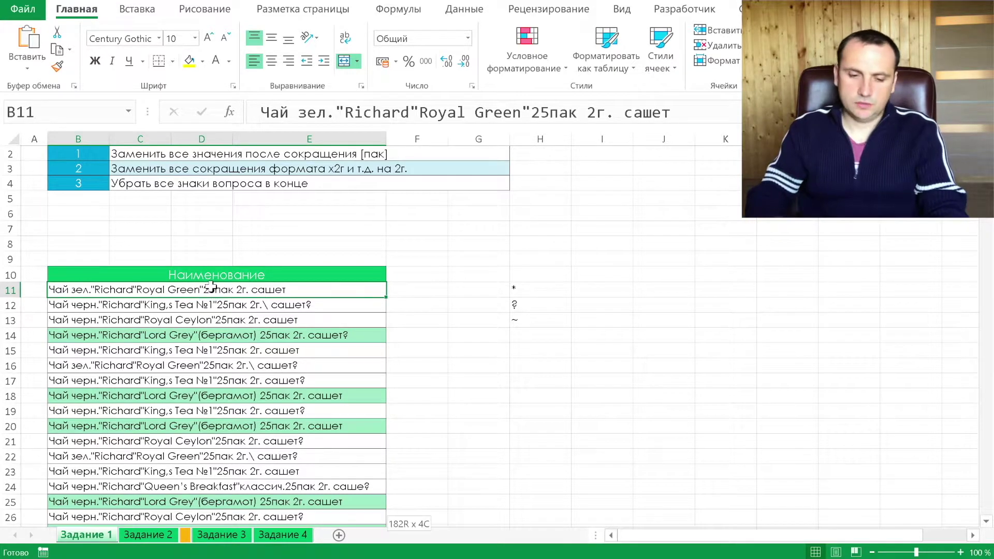
{"action": "key", "text": "ctrl+shift+Down"}
Replace '~?' with nothing, deleting literal question marks in 99 product names.
{"action": "key", "text": "ctrl+h"}
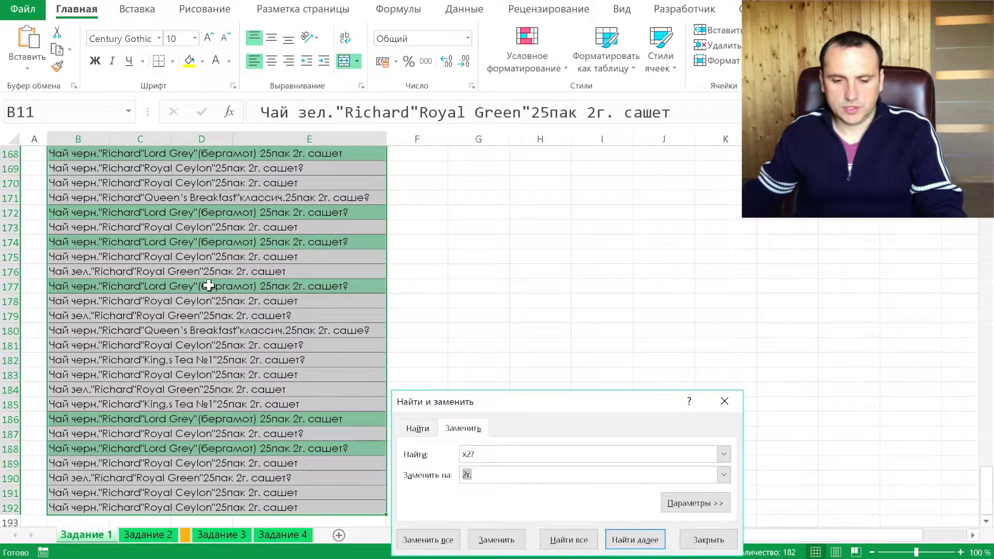
{"action": "left_click_drag", "start_coordinate": [986, 492], "coordinate": [986, 222]}
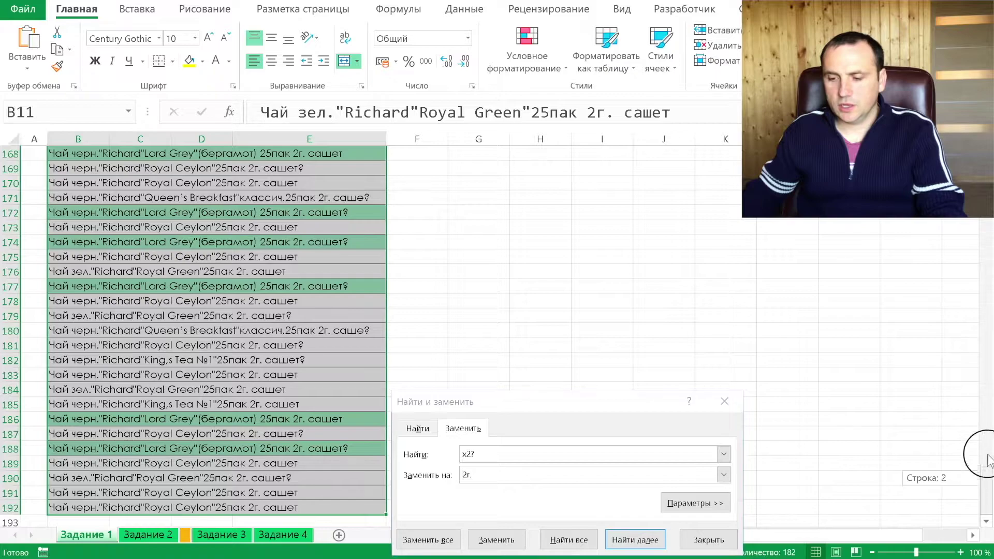
{"action": "left_click", "coordinate": [456, 453]}
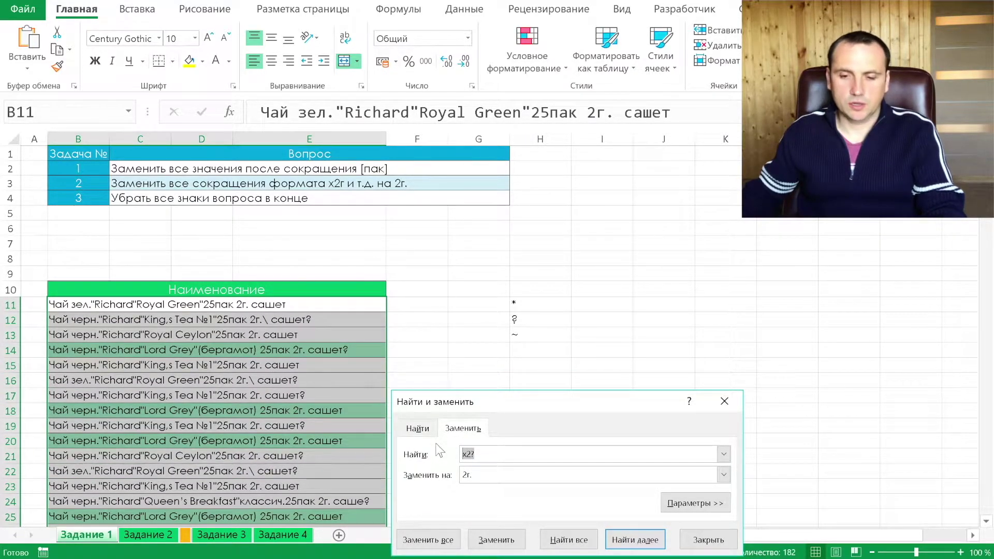
{"action": "left_click", "coordinate": [455, 453]}
{"action": "type", "text": "~~"}
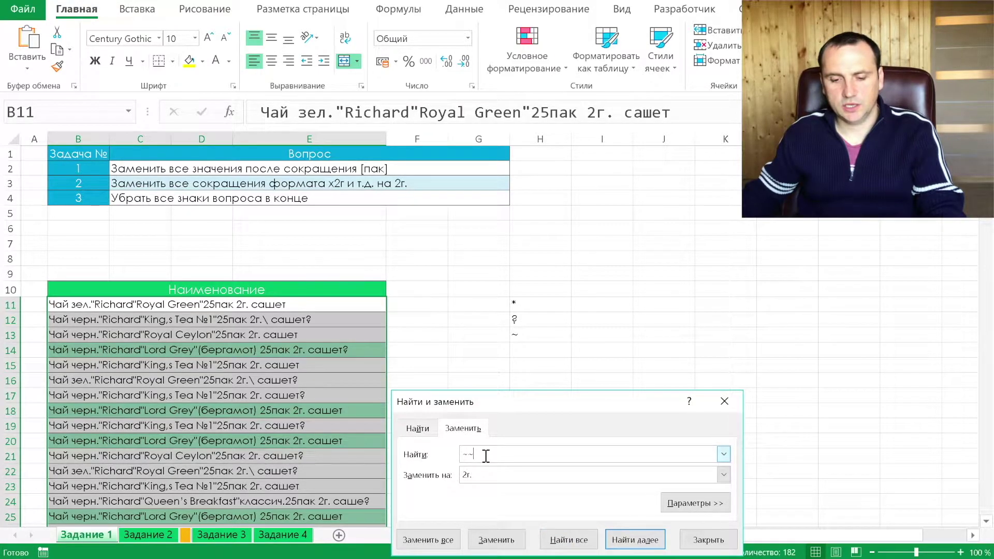
{"action": "key", "text": "BackSpace"}
{"action": "type", "text": "?"}
{"action": "key", "text": "Tab"}
{"action": "key", "text": "BackSpace"}
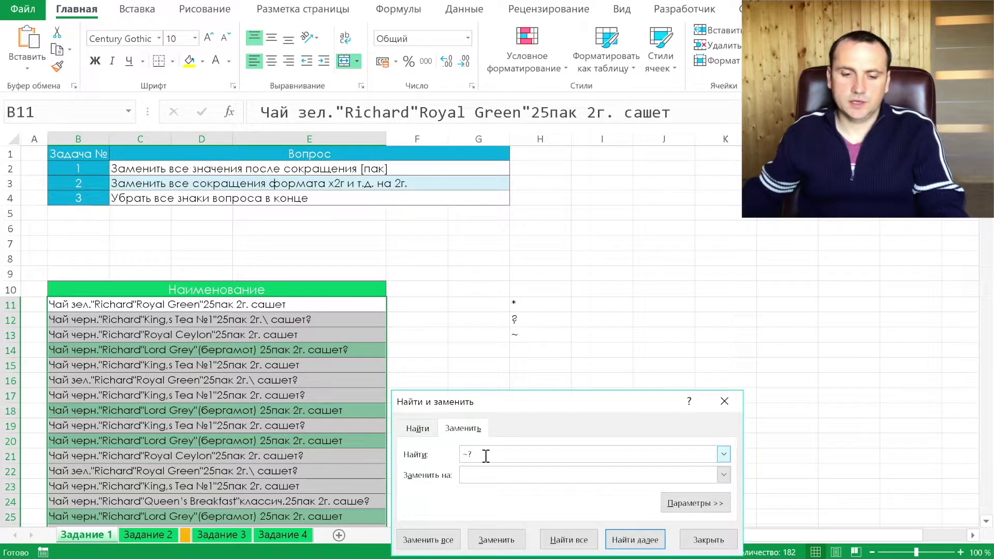
{"action": "left_click", "coordinate": [450, 533]}
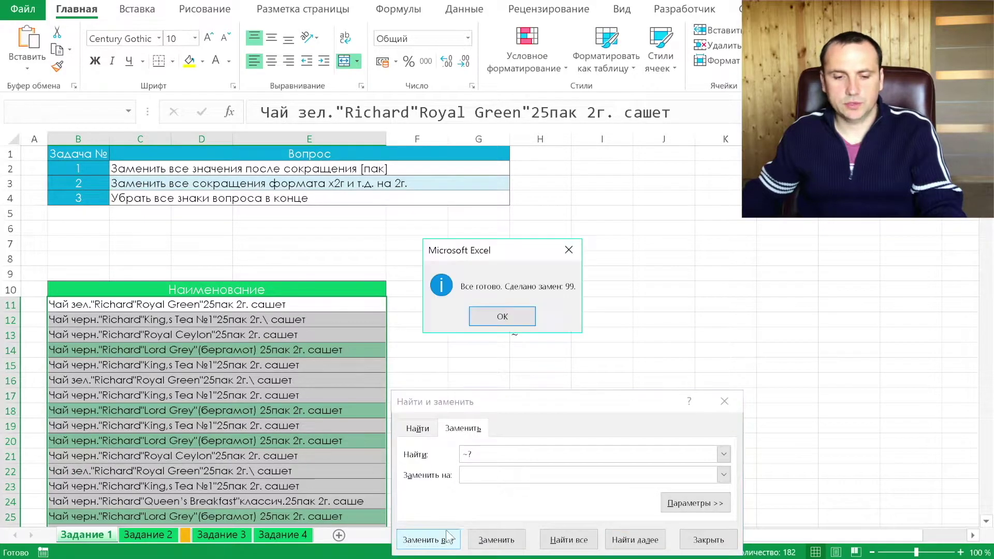
{"action": "left_click", "coordinate": [513, 312]}
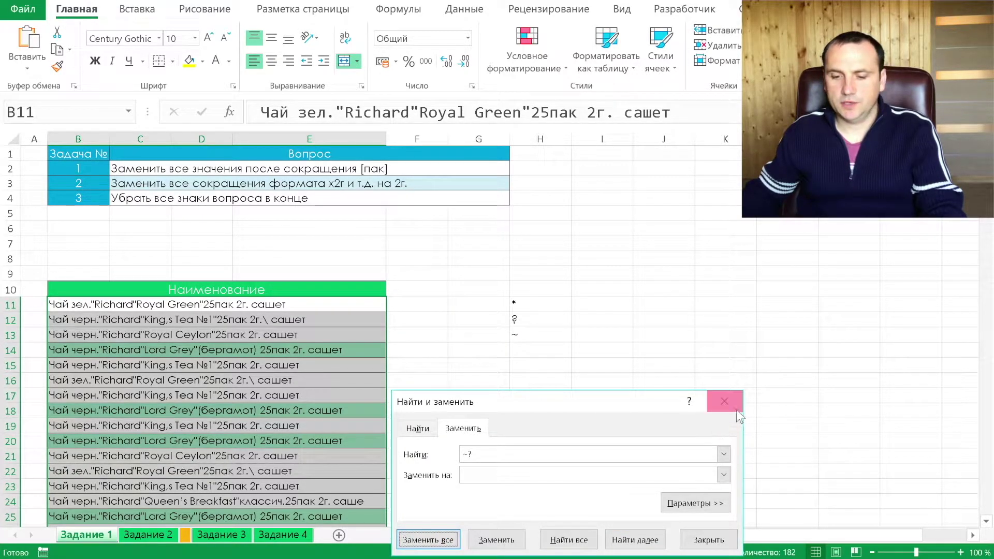
{"action": "left_click", "coordinate": [724, 402]}
Switch to the Задание 2 sheet, look over its task list, and open Find and Replace.
{"action": "key", "text": "ctrl+Page_Down"}
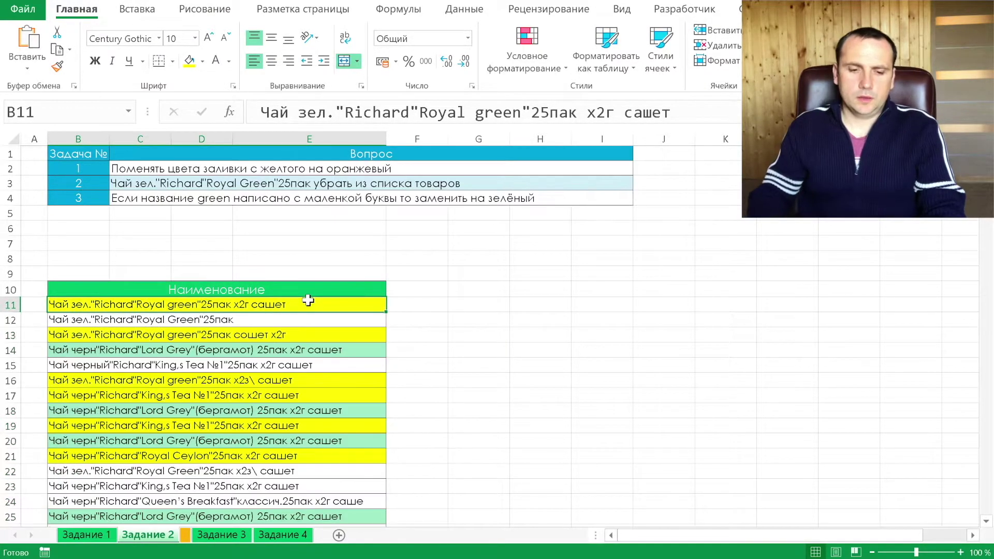
{"action": "scroll", "coordinate": [318, 310], "scroll_direction": "down", "scroll_amount": 20}
{"action": "scroll", "coordinate": [319, 304], "scroll_direction": "up", "scroll_amount": 15}
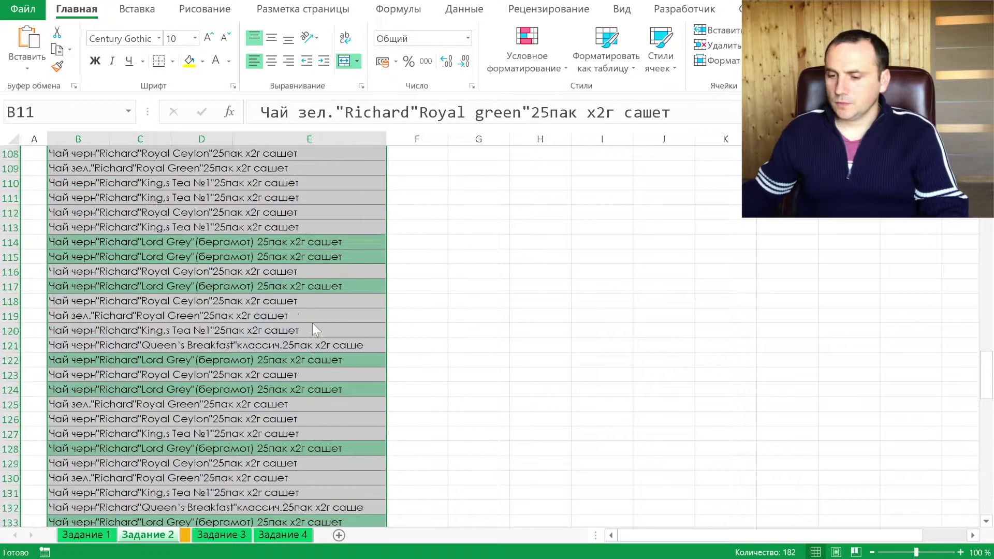
{"action": "scroll", "coordinate": [312, 323], "scroll_direction": "up", "scroll_amount": 20}
{"action": "scroll", "coordinate": [512, 322], "scroll_direction": "up", "scroll_amount": 15}
{"action": "scroll", "coordinate": [508, 315], "scroll_direction": "up", "scroll_amount": 6}
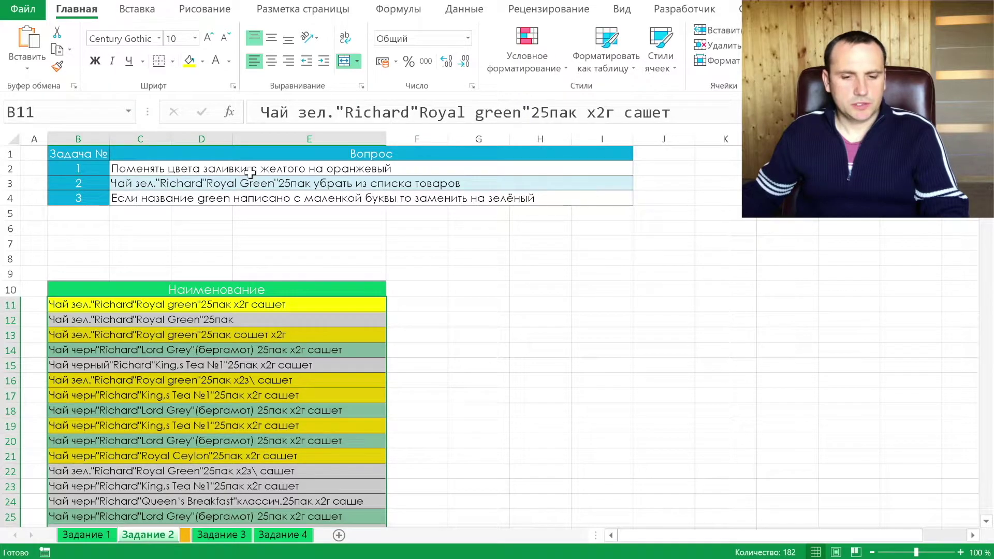
{"action": "key", "text": "ctrl+h"}
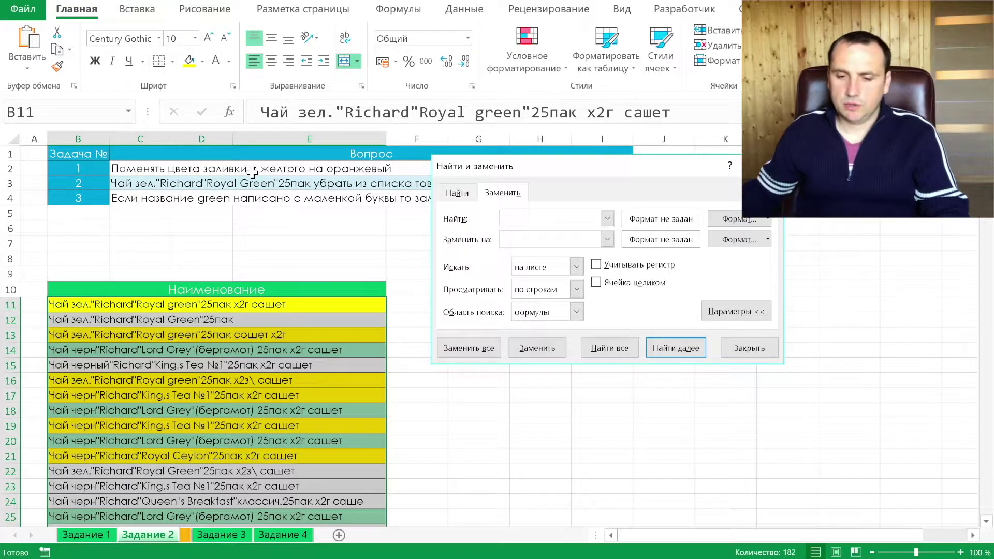
Replace yellow fill with orange fill across the product cells, recolouring 6 cells.
{"action": "left_click", "coordinate": [707, 305]}
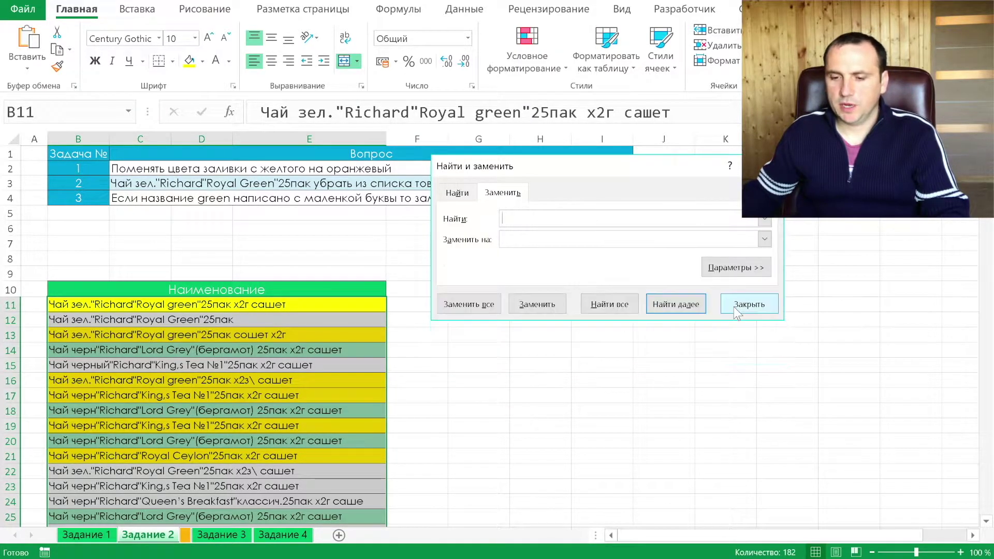
{"action": "left_click", "coordinate": [729, 276]}
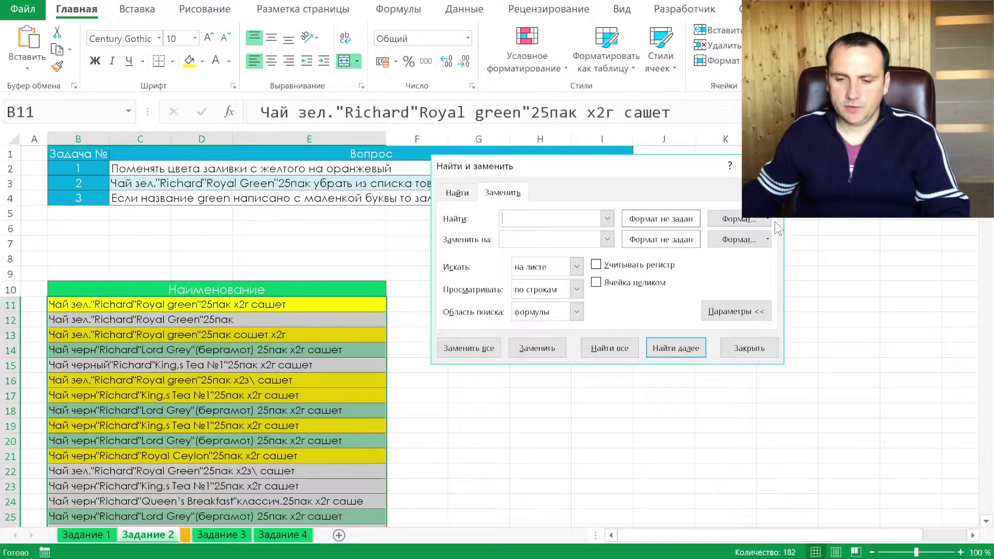
{"action": "left_click", "coordinate": [755, 219]}
{"action": "left_click", "coordinate": [766, 239]}
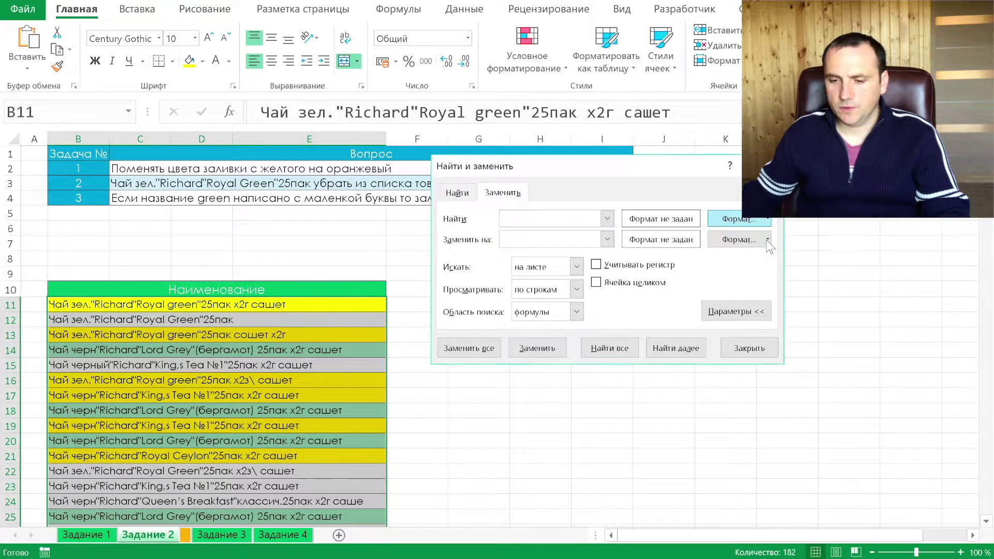
{"action": "left_click", "coordinate": [604, 188]}
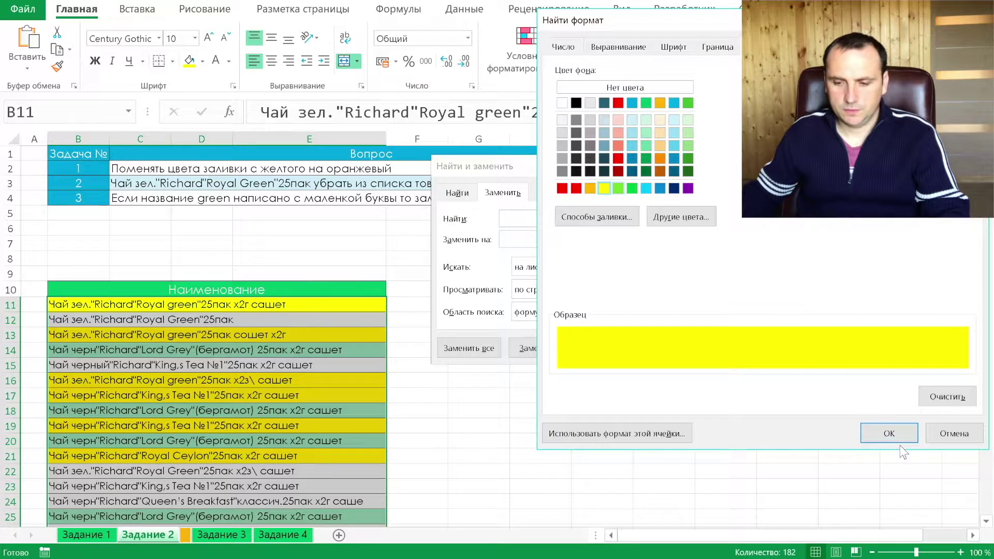
{"action": "left_click", "coordinate": [890, 434]}
{"action": "left_click", "coordinate": [766, 239]}
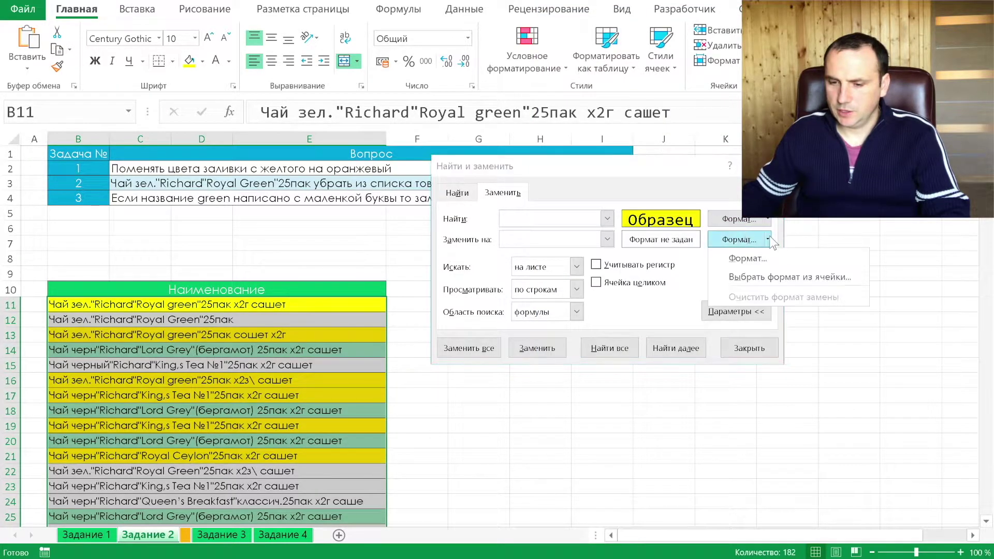
{"action": "left_click", "coordinate": [768, 261]}
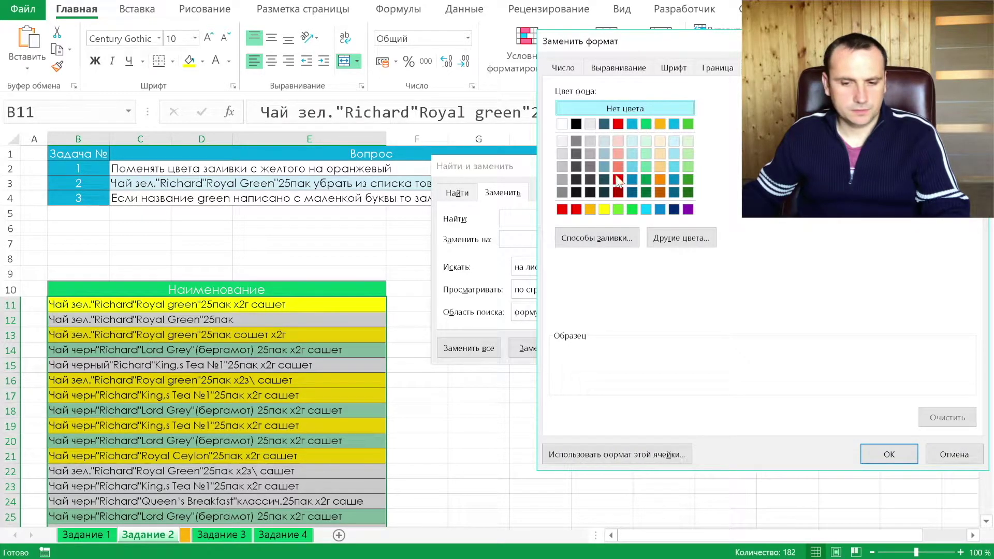
{"action": "left_click", "coordinate": [660, 125]}
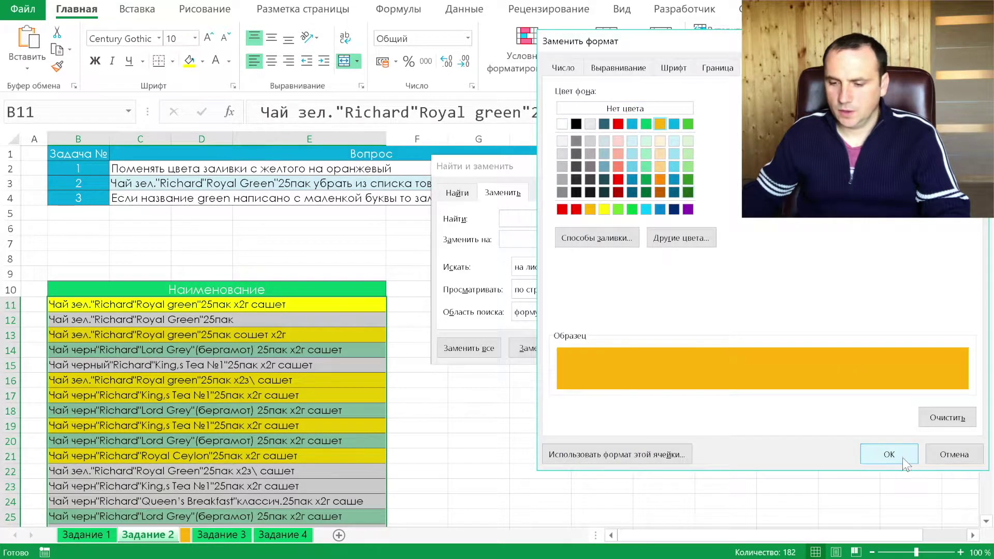
{"action": "left_click", "coordinate": [888, 453]}
{"action": "left_click", "coordinate": [470, 354]}
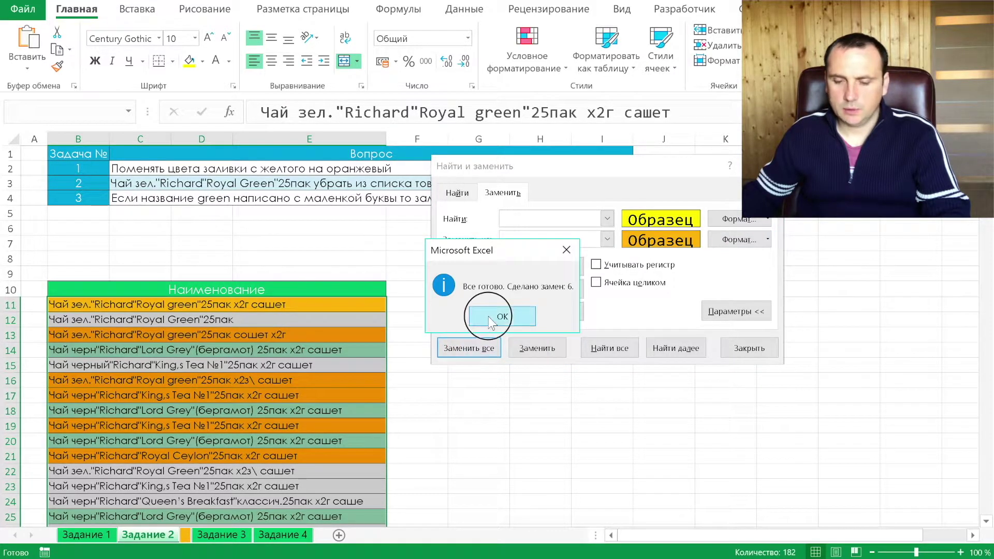
{"action": "left_click", "coordinate": [488, 315]}
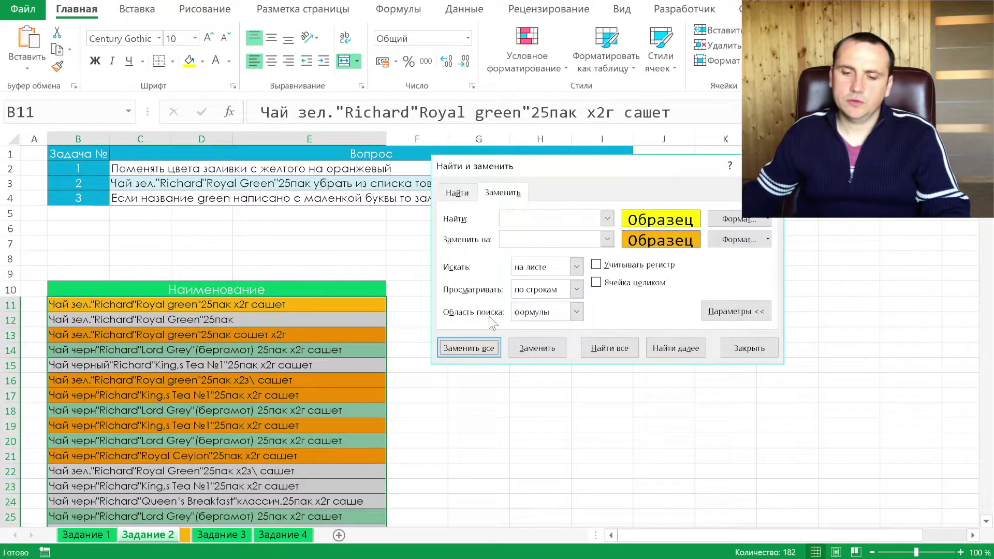
Clear the saved search and replacement formats and close Find and Replace.
{"action": "left_click", "coordinate": [768, 220]}
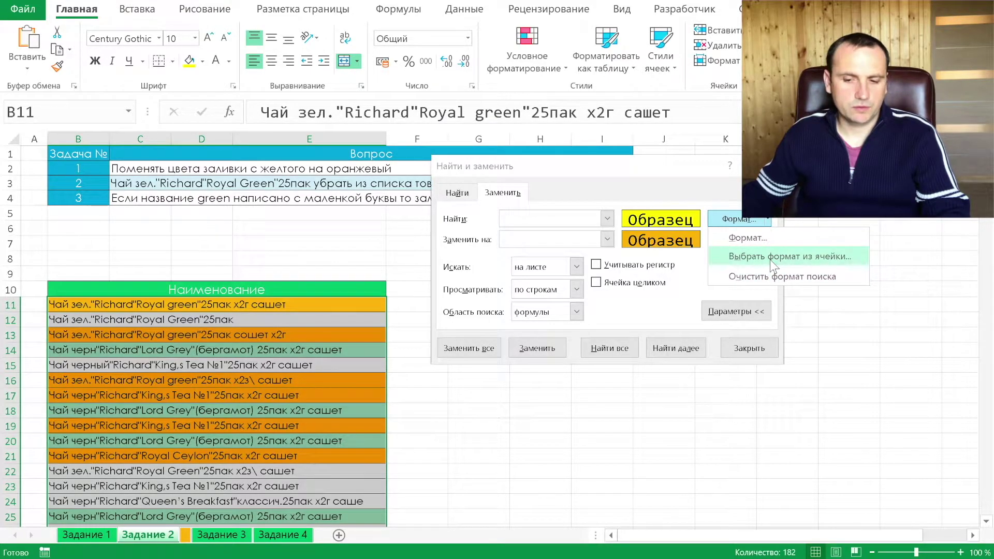
{"action": "left_click", "coordinate": [771, 275]}
{"action": "left_click", "coordinate": [767, 239]}
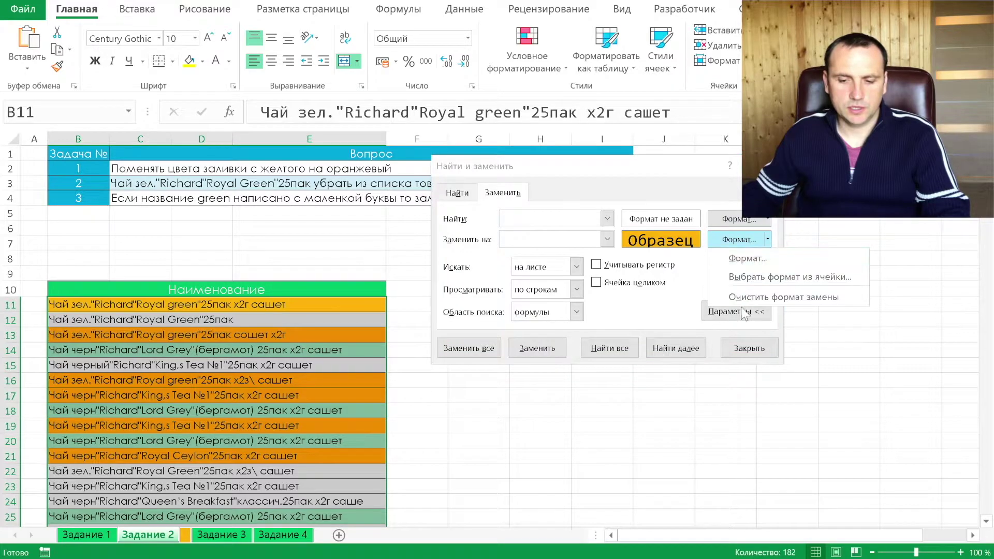
{"action": "left_click", "coordinate": [751, 298]}
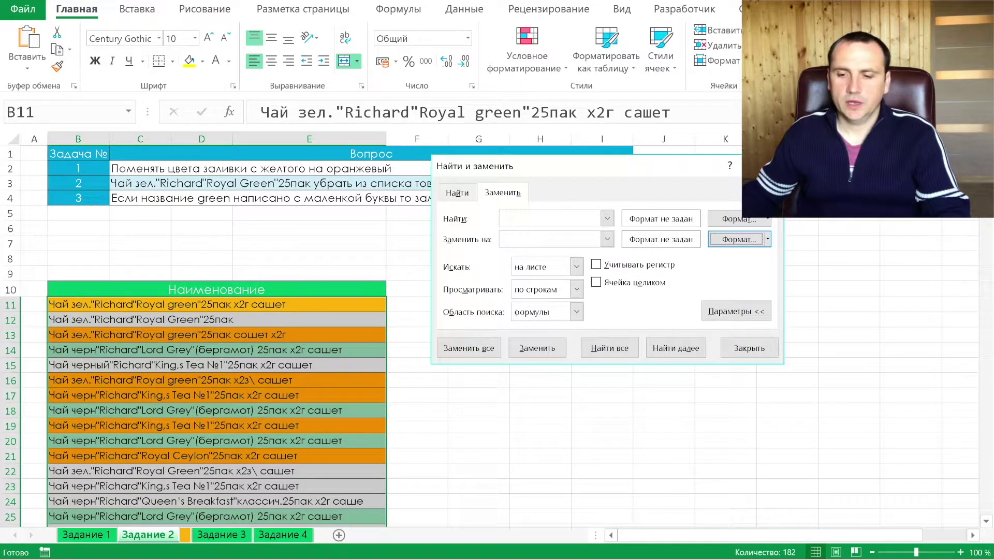
{"action": "left_click", "coordinate": [774, 165]}
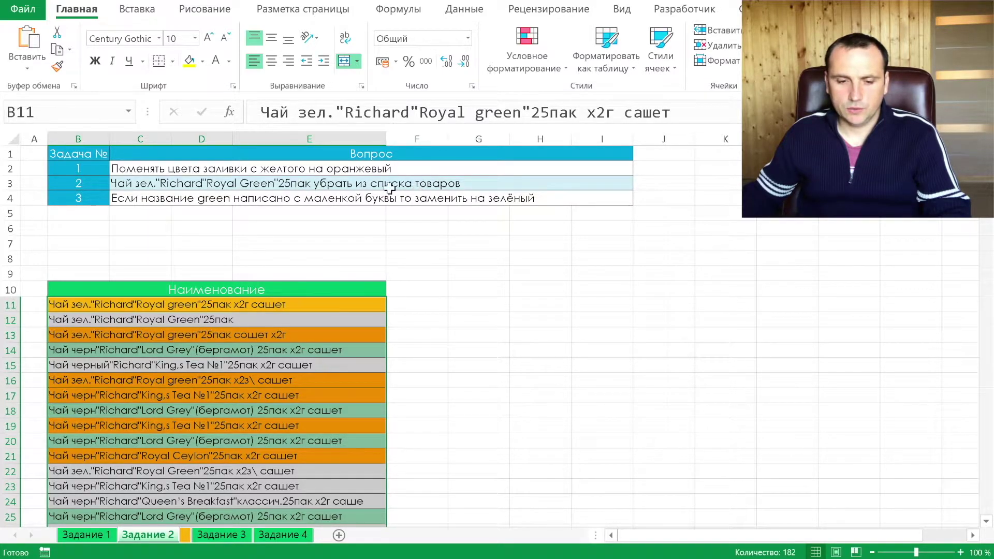
Compare the first few product names in rows 11 to 13.
{"action": "left_click", "coordinate": [174, 324]}
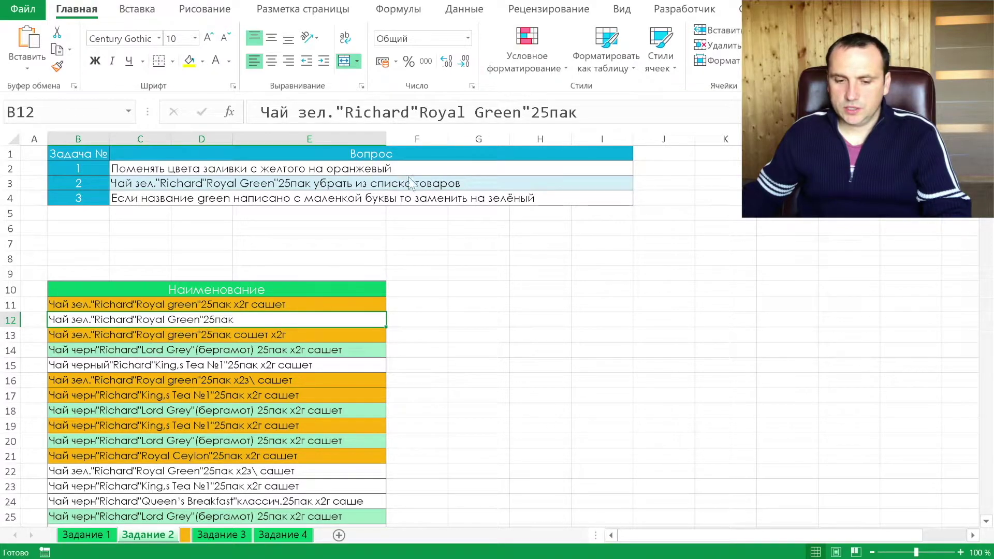
{"action": "left_click", "coordinate": [197, 331]}
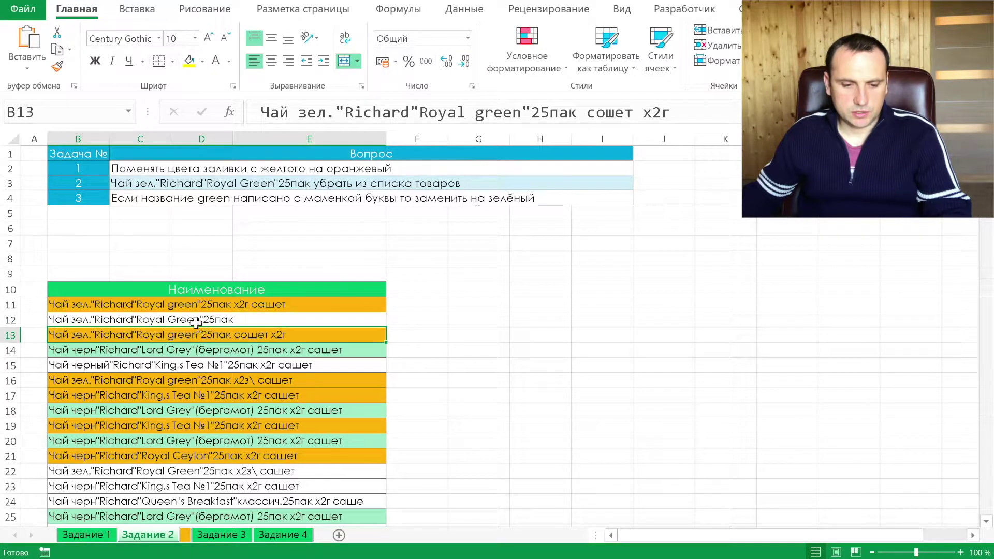
{"action": "left_click", "coordinate": [199, 306]}
{"action": "left_click", "coordinate": [196, 320]}
{"action": "left_click", "coordinate": [201, 331]}
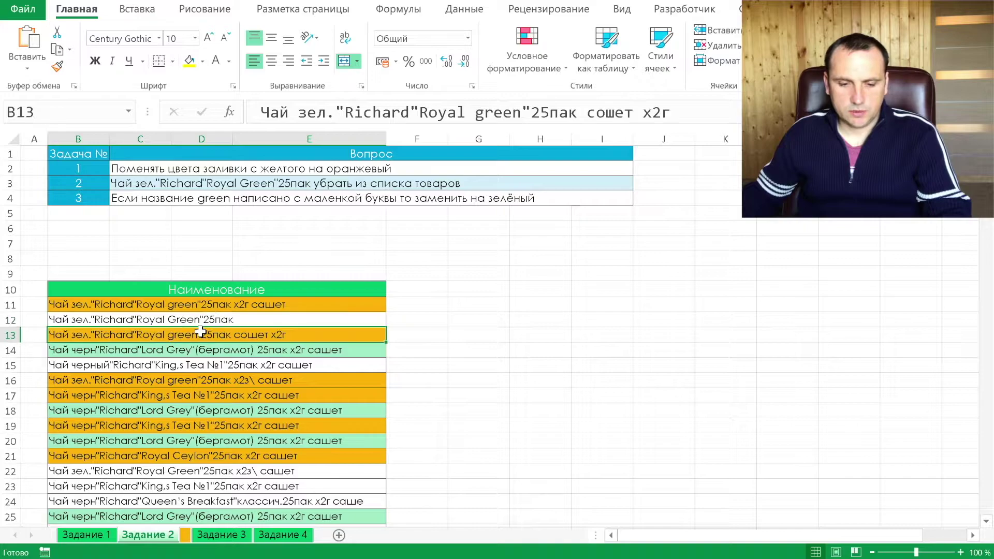
Copy the product name quoted in task 2's description in C3.
{"action": "left_click", "coordinate": [291, 185]}
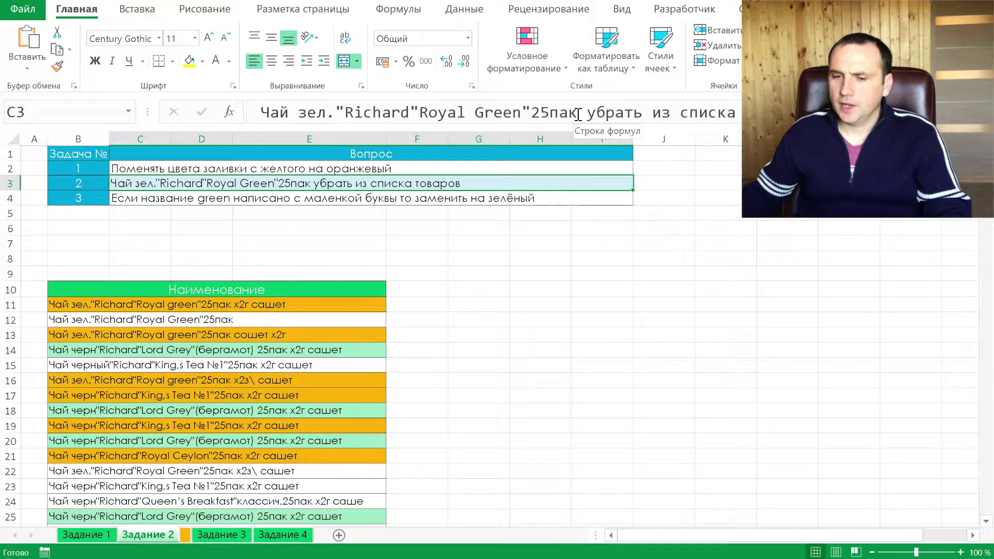
{"action": "left_click_drag", "start_coordinate": [576, 112], "coordinate": [261, 112]}
{"action": "right_click", "coordinate": [281, 109]}
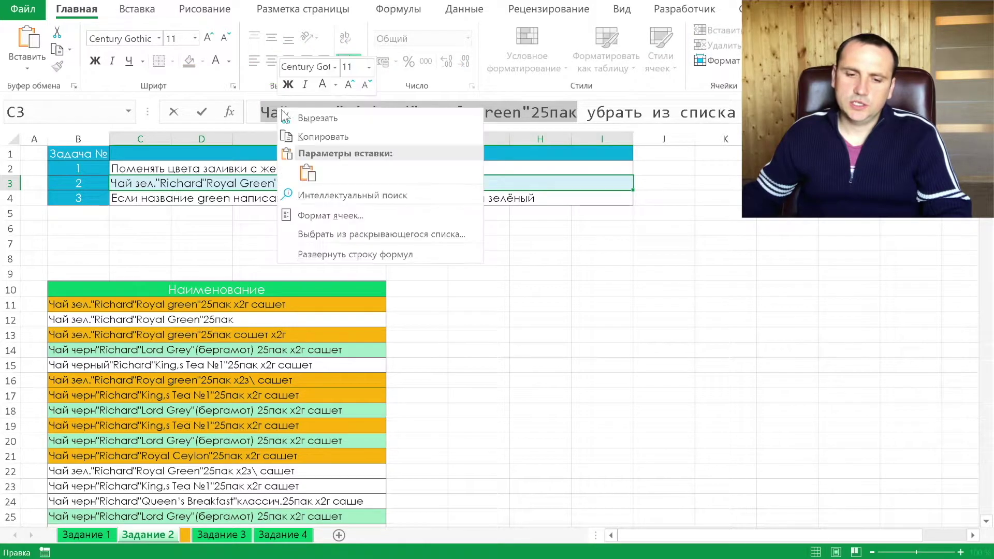
{"action": "left_click", "coordinate": [330, 137]}
{"action": "key", "text": "Escape"}
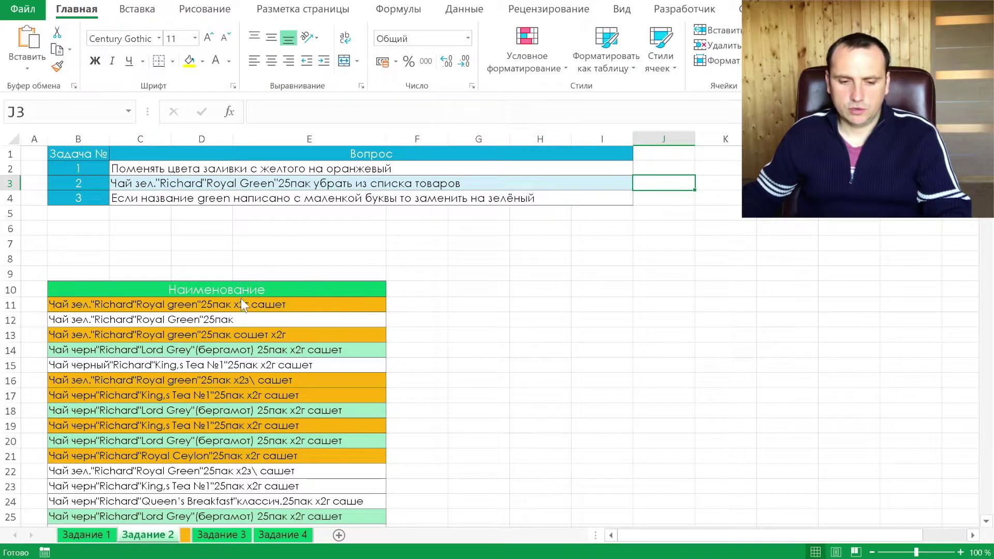
Select the product list B11:B192 and open Find and Replace.
{"action": "left_click", "coordinate": [247, 303]}
{"action": "key", "text": "ctrl+shift+Down"}
{"action": "key", "text": "ctrl+h"}
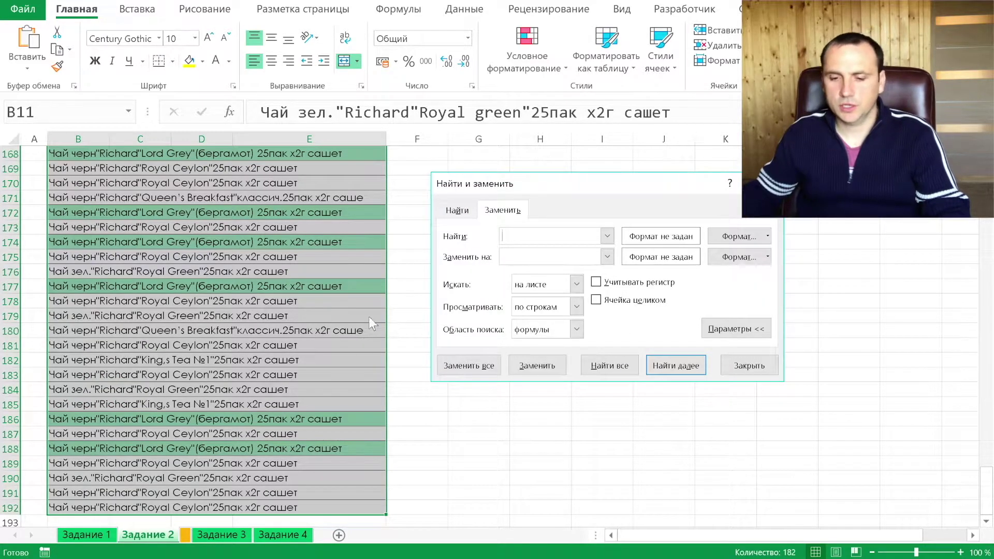
Replace the pasted Royal Green product name with '-' using whole-cell matching, making 1 replacement.
{"action": "key", "text": "ctrl+v"}
{"action": "left_click", "coordinate": [548, 257]}
{"action": "left_click", "coordinate": [603, 300]}
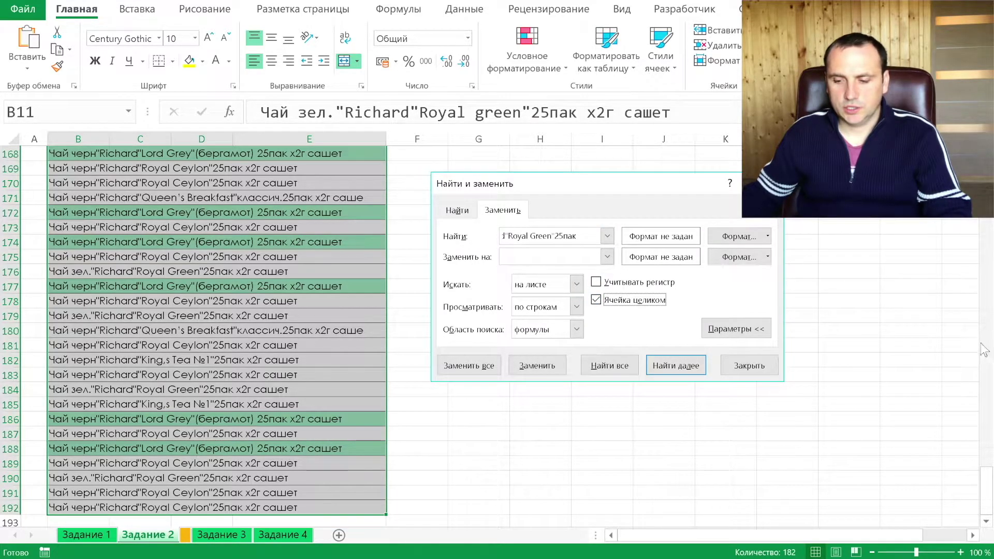
{"action": "left_click_drag", "start_coordinate": [986, 472], "coordinate": [986, 150]}
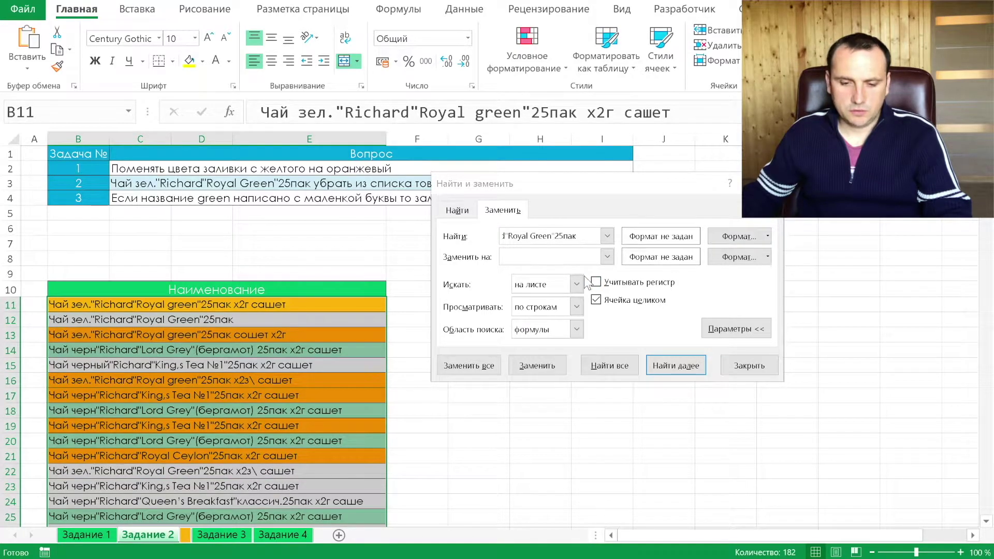
{"action": "left_click", "coordinate": [523, 254]}
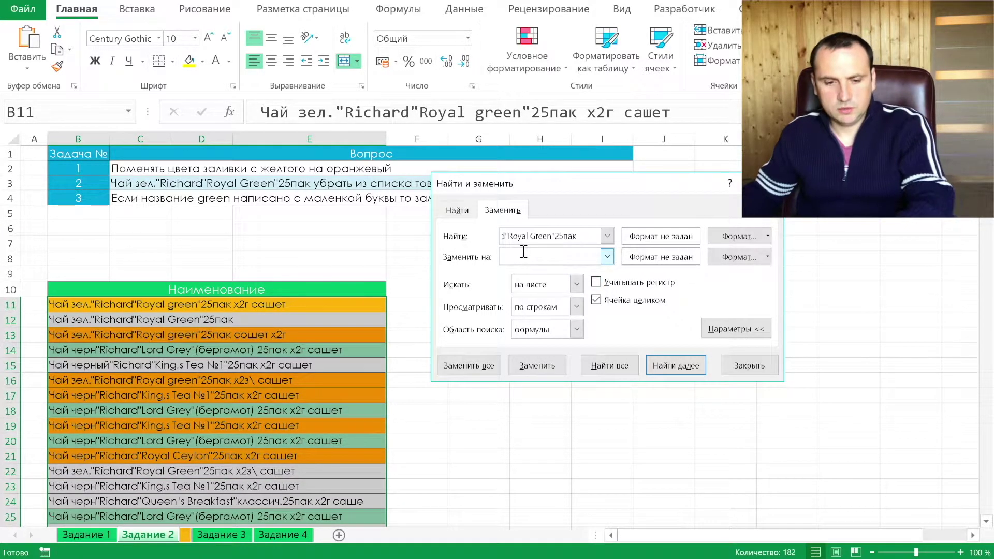
{"action": "left_click", "coordinate": [465, 365]}
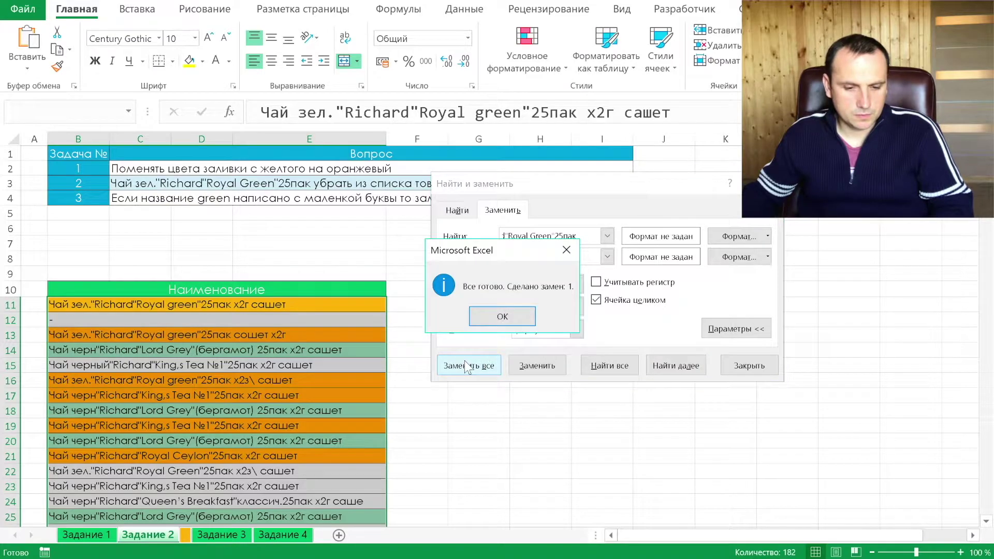
{"action": "left_click", "coordinate": [502, 317]}
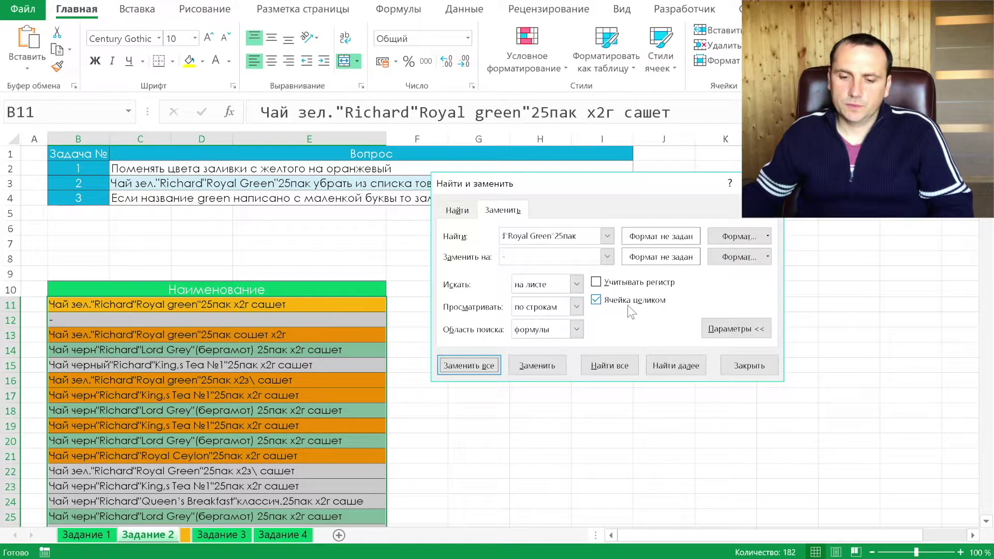
Turn off whole-cell matching, clear the search and replacement fields, and close the dialog.
{"action": "left_click", "coordinate": [595, 300]}
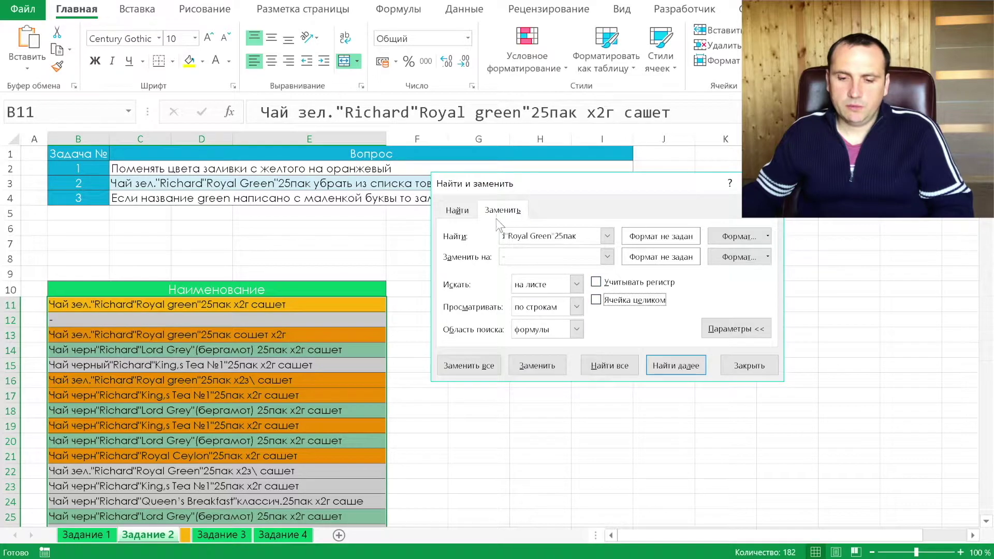
{"action": "left_click", "coordinate": [505, 257]}
{"action": "key", "text": "BackSpace"}
{"action": "left_click_drag", "start_coordinate": [574, 237], "coordinate": [387, 220]}
{"action": "key", "text": "BackSpace"}
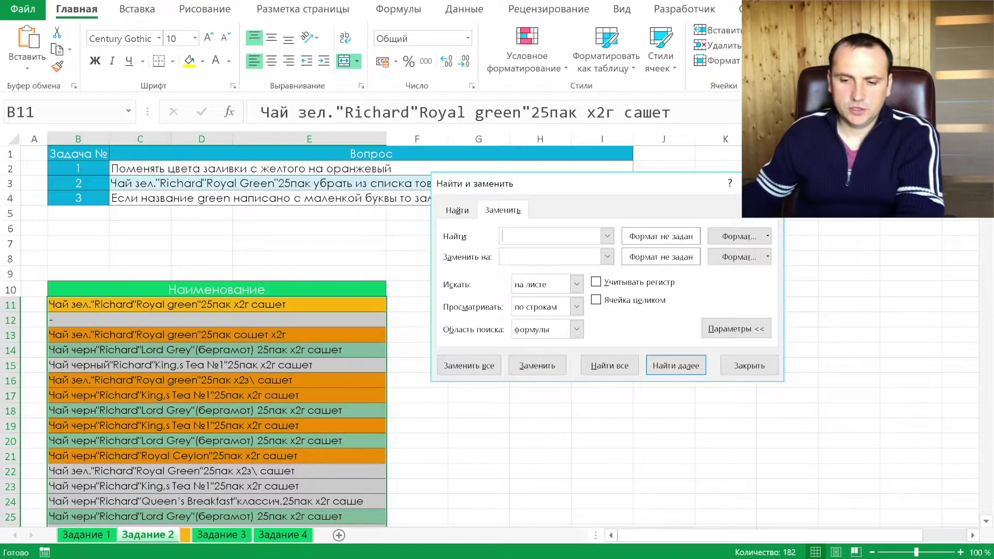
{"action": "key", "text": "Escape"}
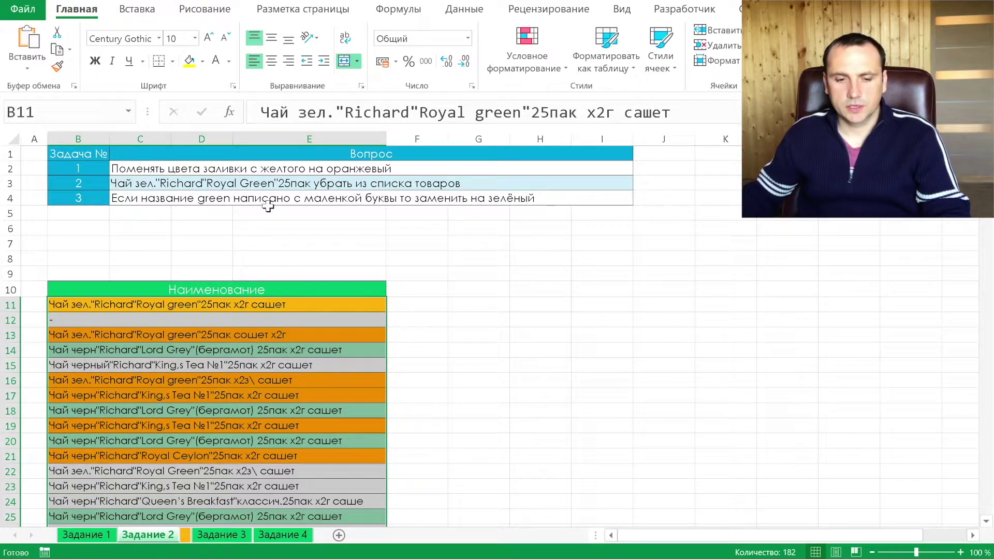
Read task 3 in C4, then select the product list from B11 and open Find and Replace.
{"action": "left_click", "coordinate": [247, 200]}
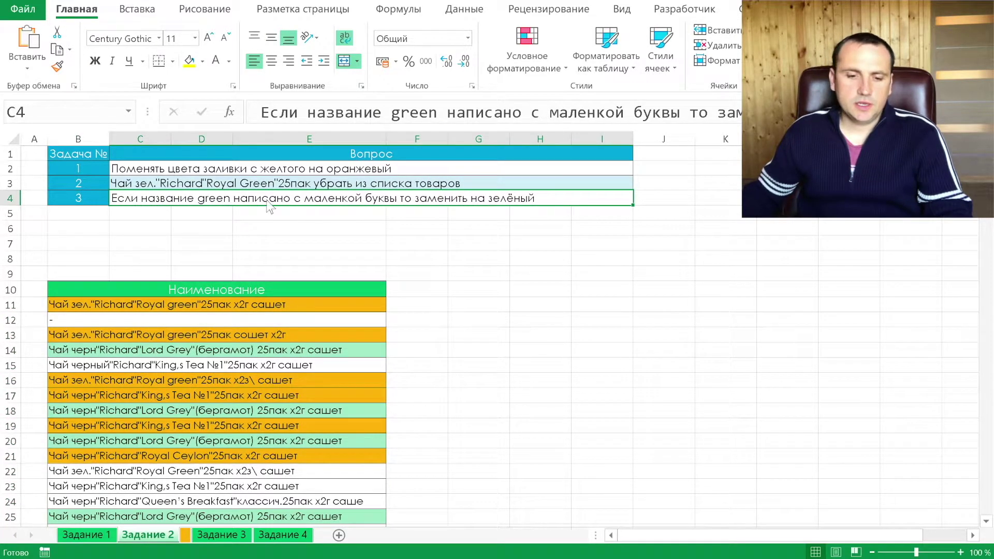
{"action": "left_click", "coordinate": [277, 317]}
{"action": "left_click", "coordinate": [273, 305]}
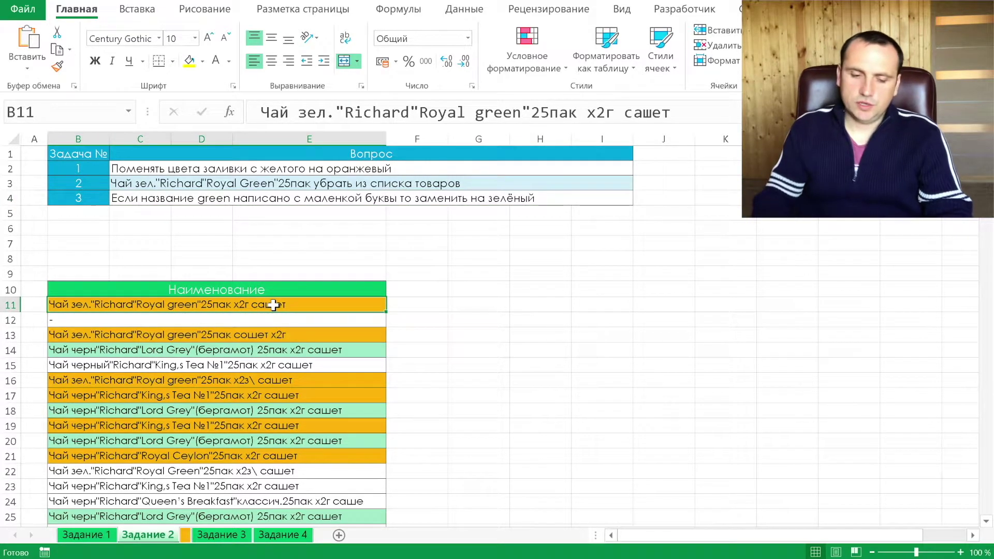
{"action": "key", "text": "ctrl+shift+Down"}
{"action": "key", "text": "ctrl+shift+Down"}
{"action": "key", "text": "ctrl+shift+Up"}
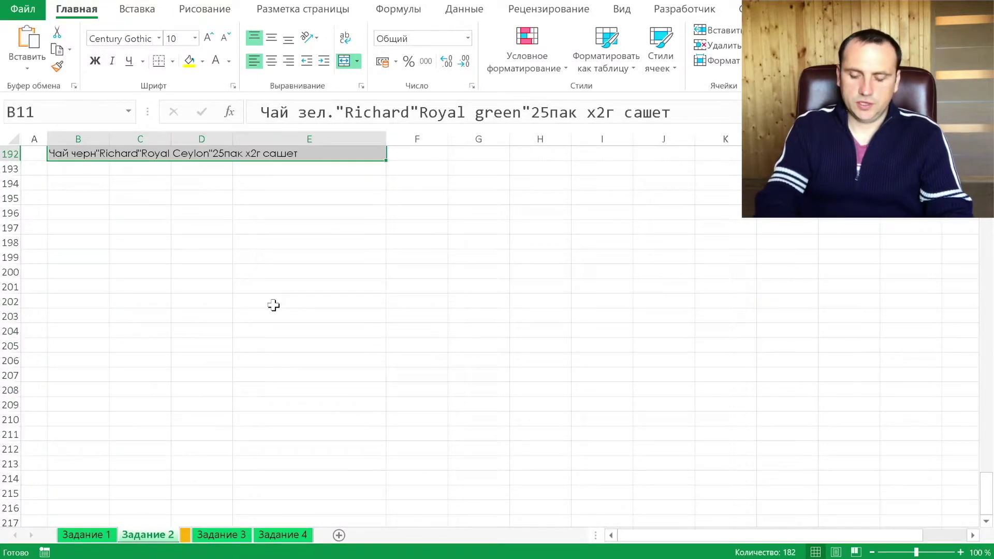
{"action": "key", "text": "ctrl+h"}
{"action": "scroll", "coordinate": [268, 312], "scroll_direction": "right", "scroll_amount": 1}
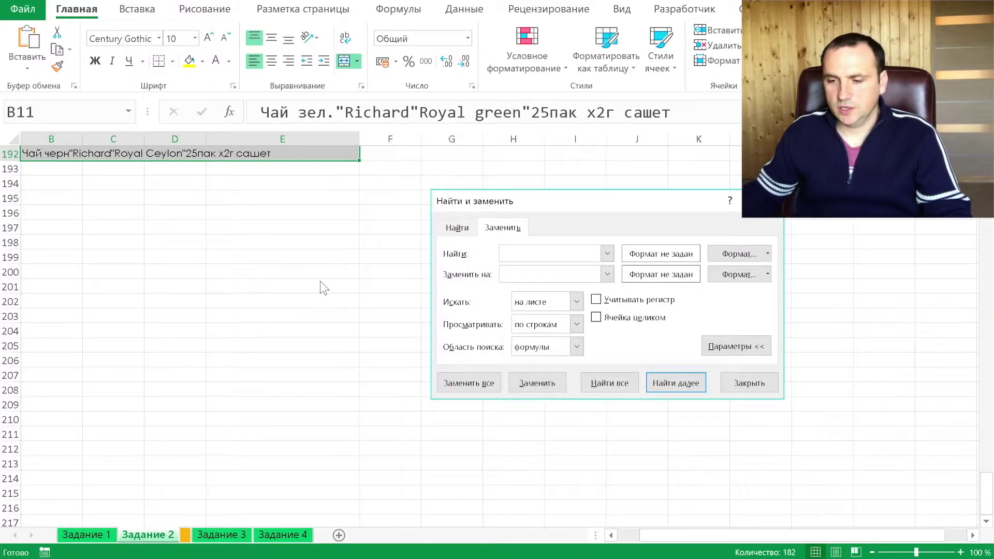
Case-sensitively replace lowercase 'green' with 'Зеленый' everywhere (three replacements), then turn case matching off.
{"action": "scroll", "coordinate": [321, 282], "scroll_direction": "left", "scroll_amount": 1}
{"action": "left_click_drag", "start_coordinate": [986, 499], "coordinate": [973, 155]}
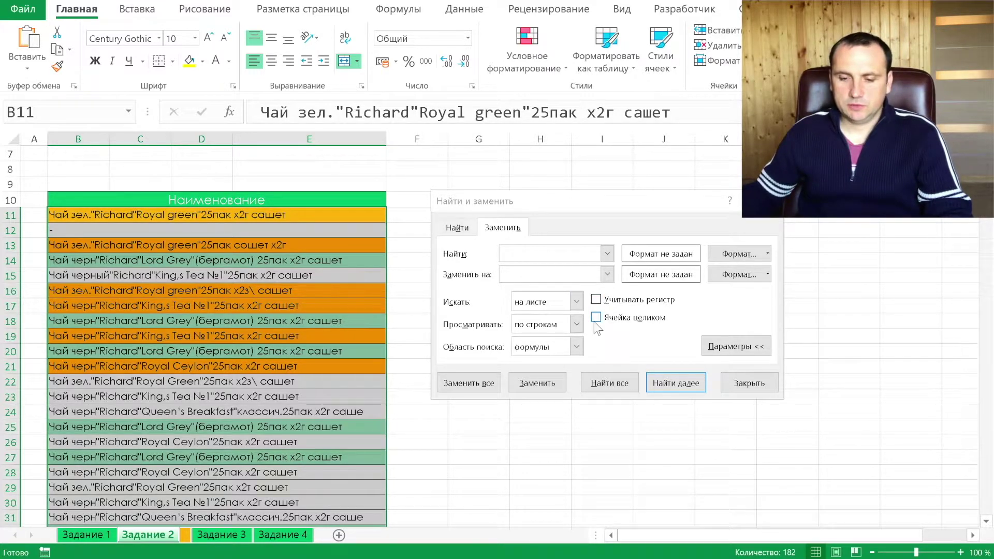
{"action": "left_click", "coordinate": [613, 306]}
{"action": "left_click", "coordinate": [606, 253]}
{"action": "key", "text": "ctrl+v"}
{"action": "left_click", "coordinate": [607, 254]}
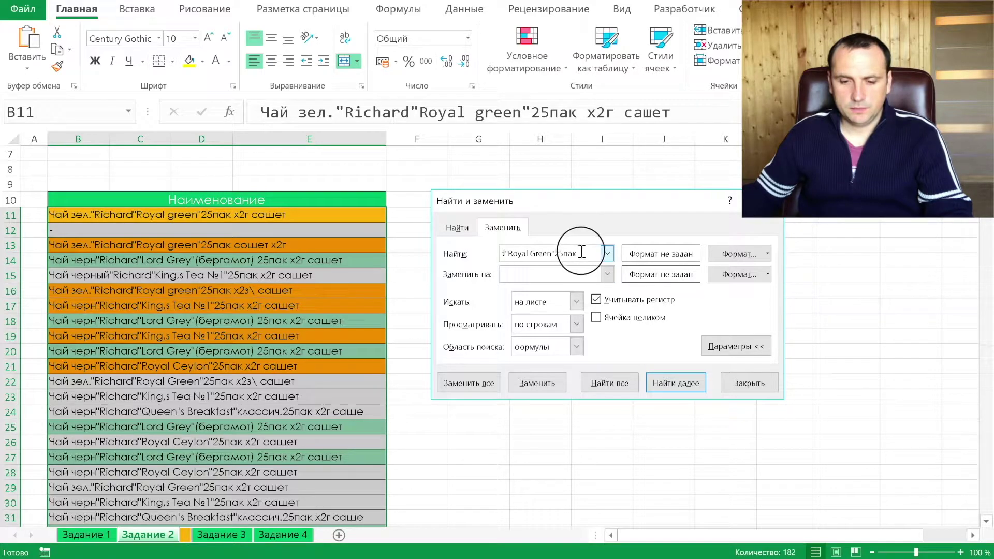
{"action": "left_click", "coordinate": [554, 269]}
{"action": "type", "text": "green"}
{"action": "key", "text": "Tab"}
{"action": "type", "text": "Зеленый"}
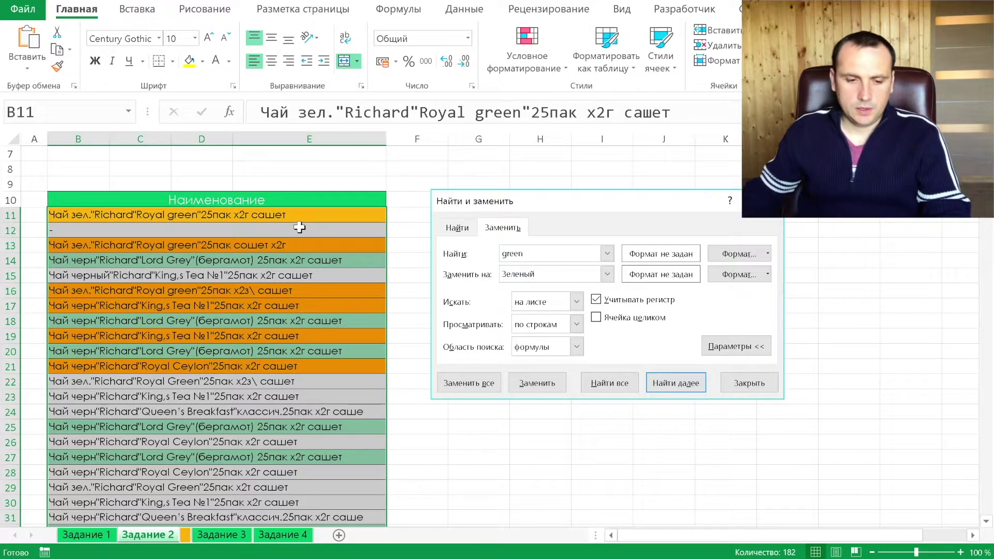
{"action": "left_click", "coordinate": [477, 386]}
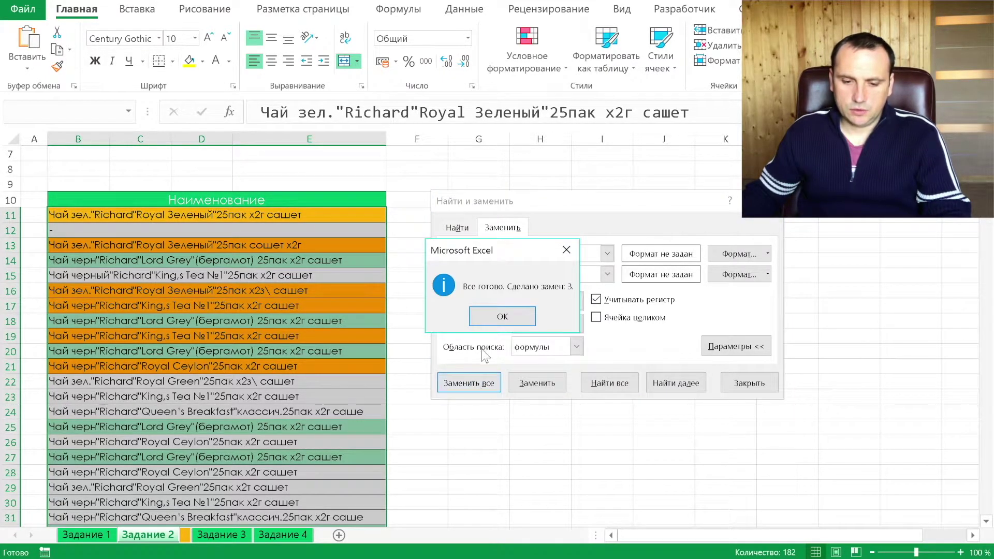
{"action": "left_click", "coordinate": [497, 315]}
{"action": "left_click", "coordinate": [596, 299]}
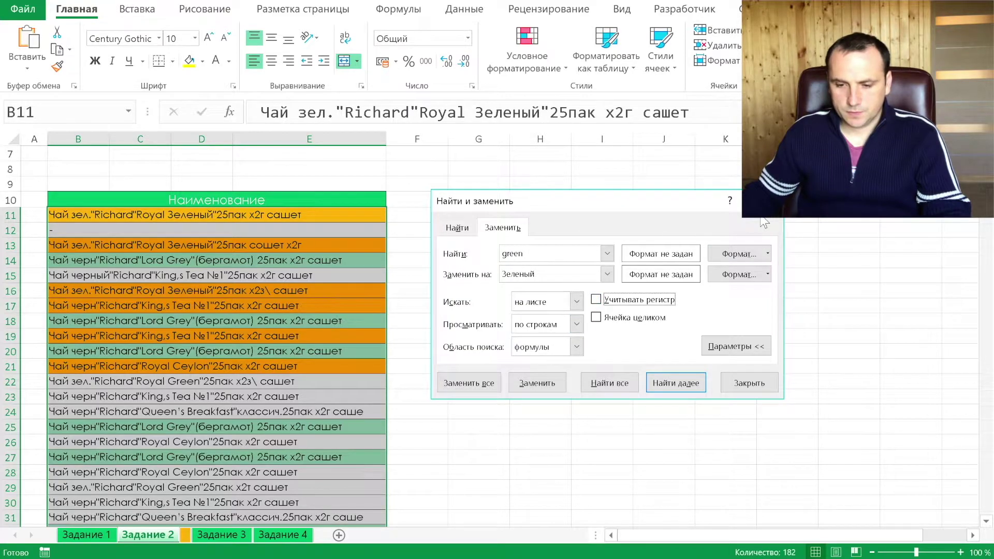
Close Find and Replace, review the renamed teas in B11–B22, and switch to the orange task sheet.
{"action": "left_click", "coordinate": [771, 201]}
{"action": "left_click", "coordinate": [153, 241]}
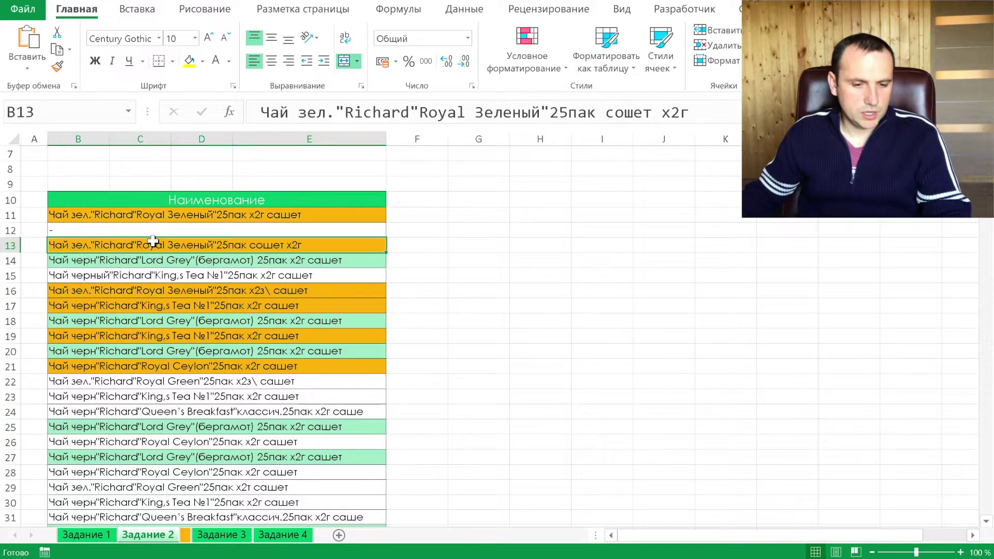
{"action": "left_click", "coordinate": [194, 218]}
{"action": "left_click", "coordinate": [198, 258]}
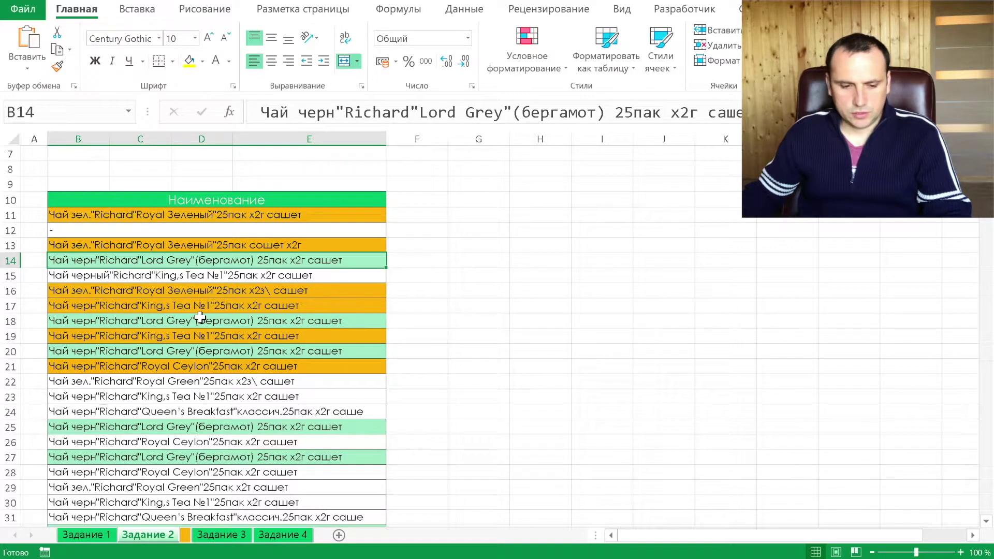
{"action": "left_click", "coordinate": [197, 379]}
{"action": "scroll", "coordinate": [202, 359], "scroll_direction": "up", "scroll_amount": 2}
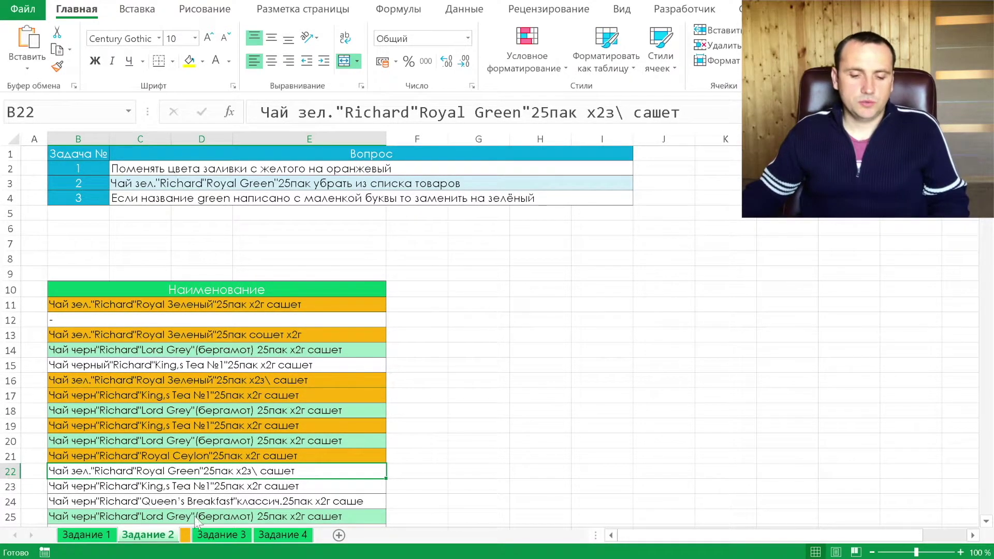
{"action": "left_click", "coordinate": [185, 534]}
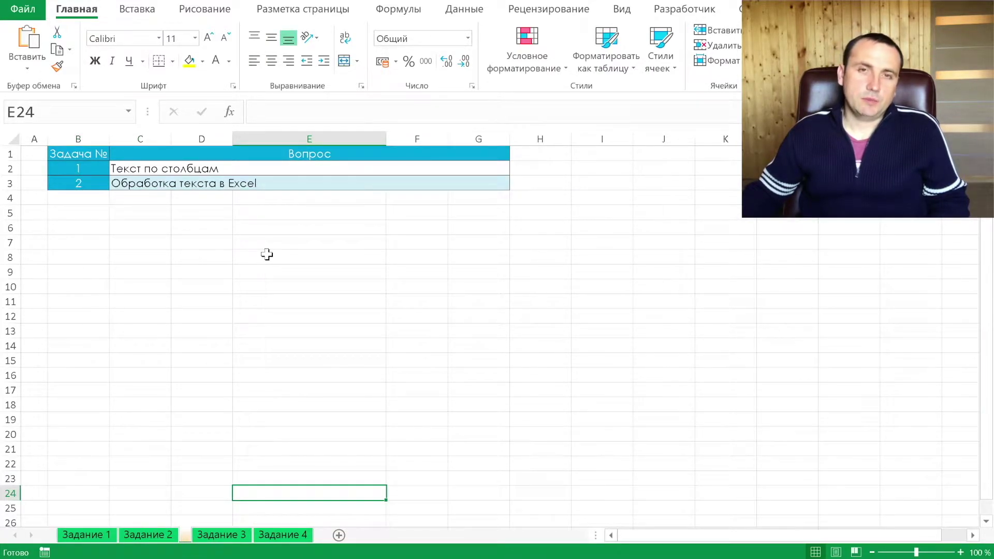
On Задание 3, select the Наименование list B7:B189 and launch Text to Columns from the Data tab.
{"action": "left_click", "coordinate": [218, 535]}
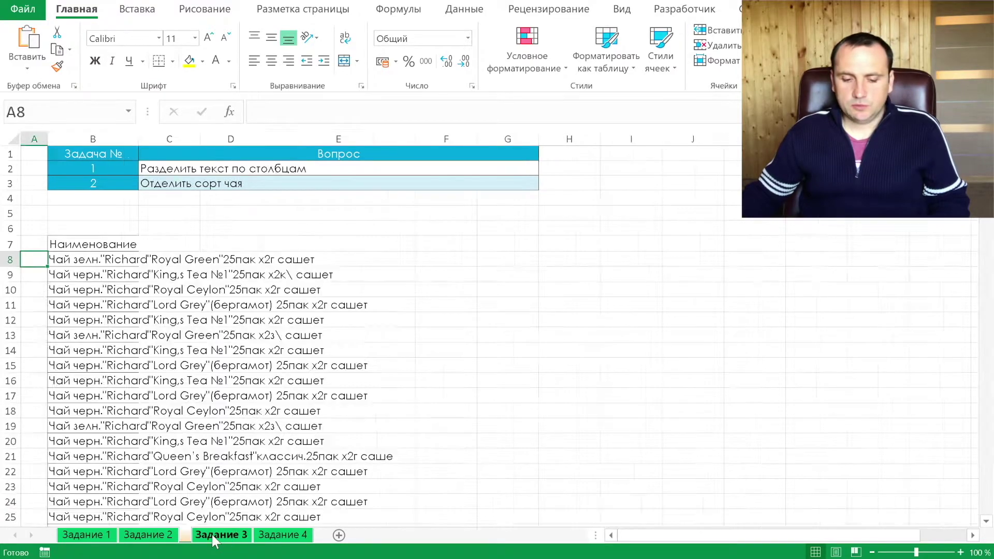
{"action": "left_click", "coordinate": [109, 244]}
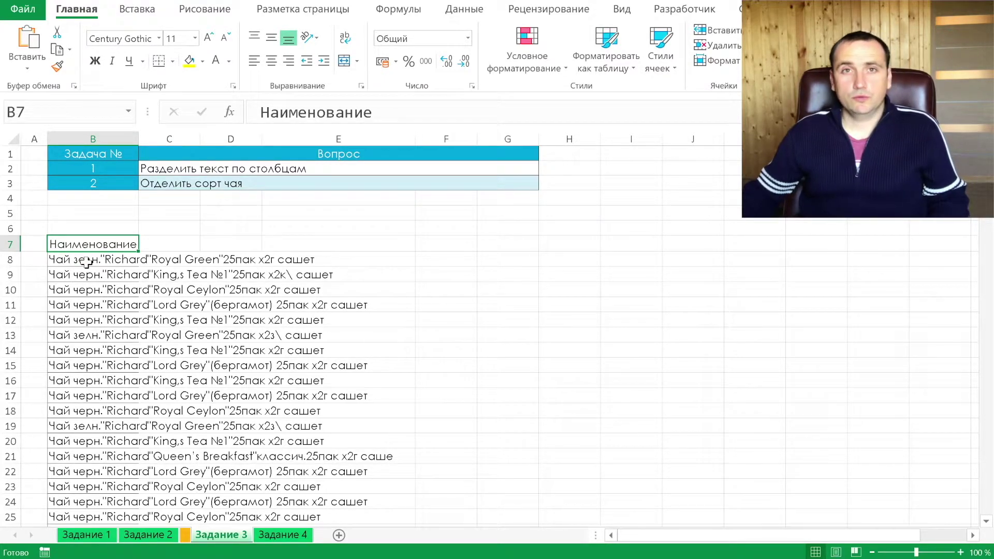
{"action": "key", "text": "ctrl+shift+Down"}
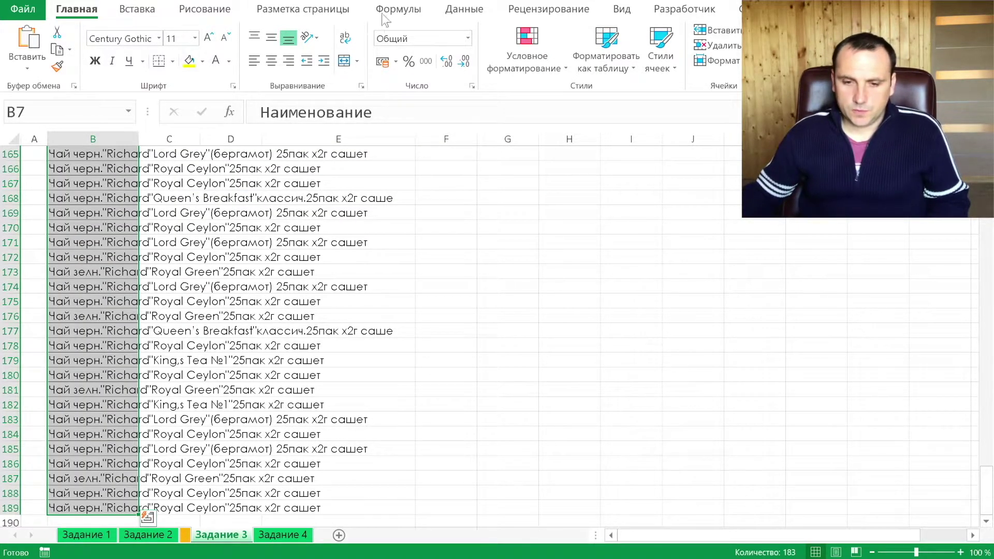
{"action": "left_click", "coordinate": [466, 11]}
{"action": "left_click", "coordinate": [564, 65]}
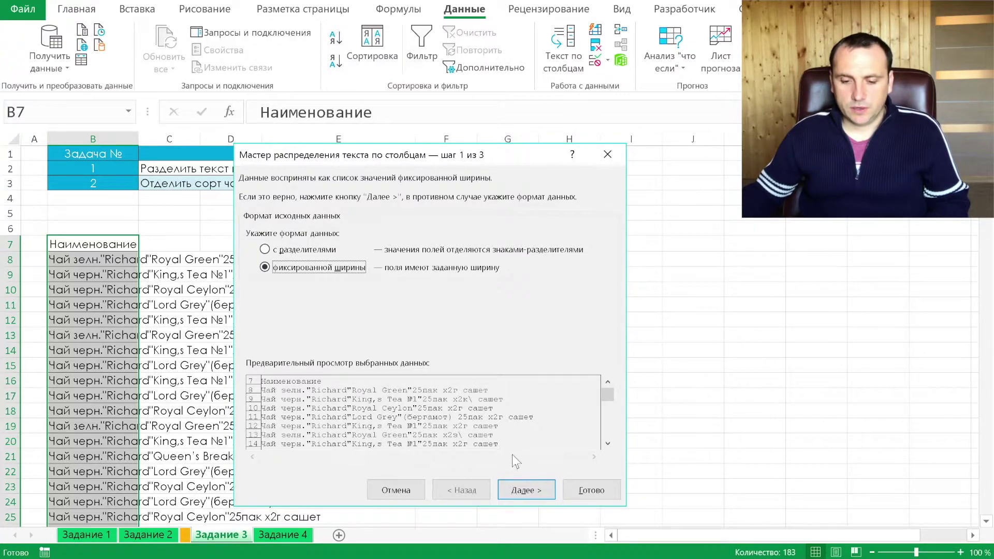
Keep Fixed width and leave one column break at about position 10, right after the tea type.
{"action": "left_click", "coordinate": [522, 492]}
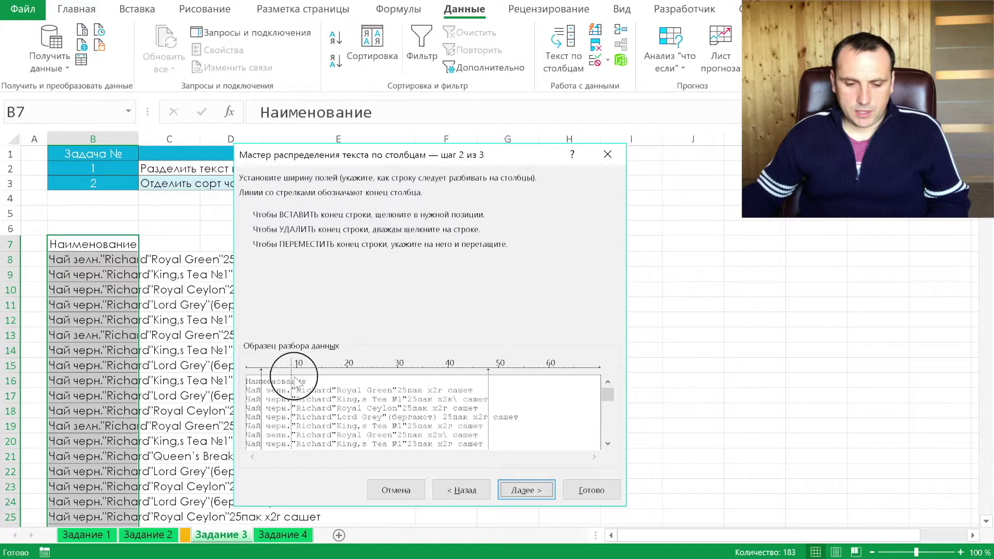
{"action": "left_click", "coordinate": [291, 370]}
{"action": "left_click_drag", "start_coordinate": [293, 379], "coordinate": [296, 381]}
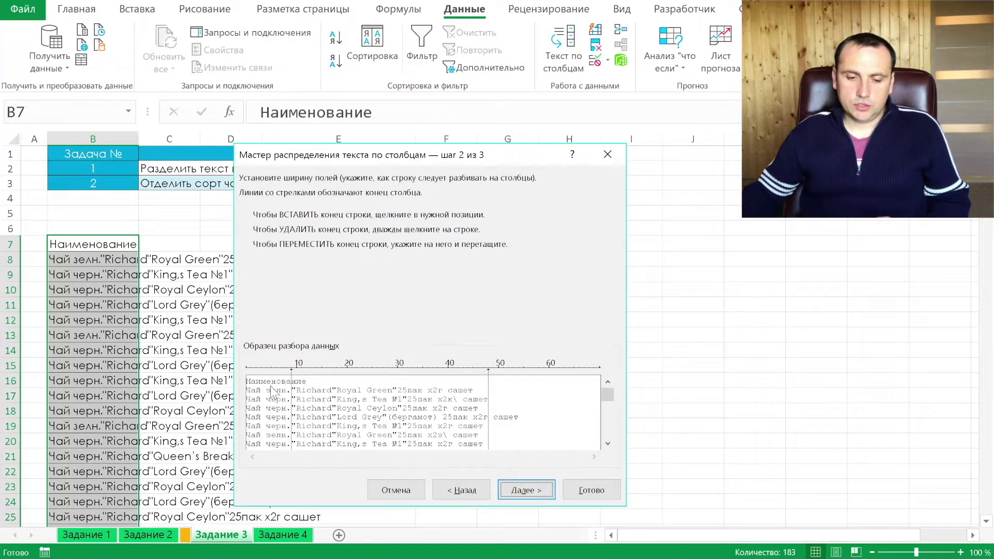
{"action": "left_click_drag", "start_coordinate": [489, 393], "coordinate": [494, 267]}
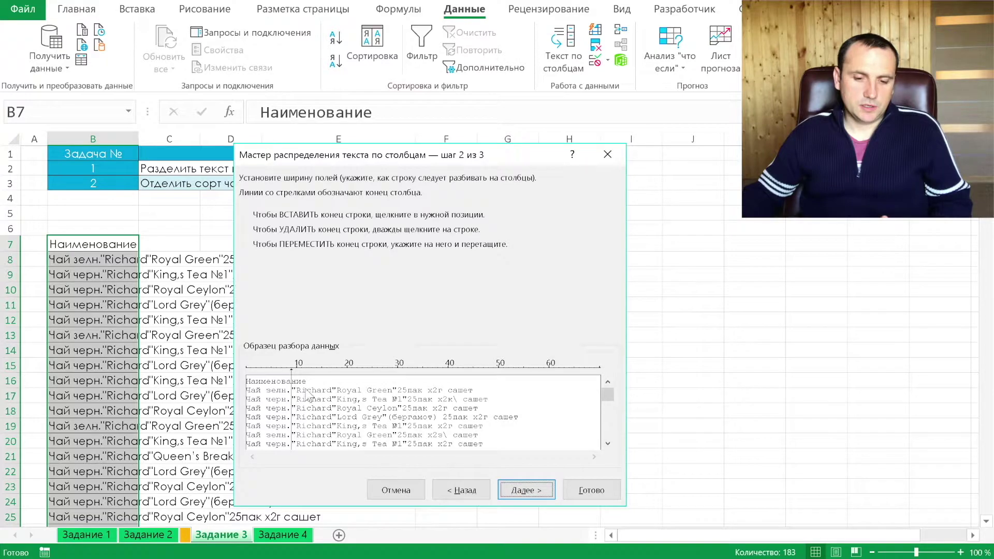
{"action": "double_click", "coordinate": [382, 375]}
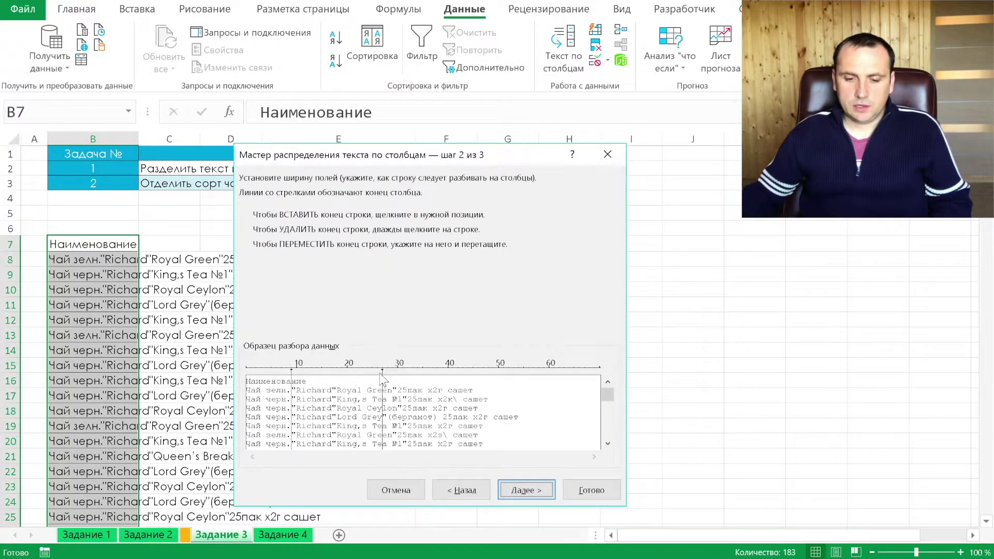
{"action": "left_click_drag", "start_coordinate": [382, 377], "coordinate": [333, 377]}
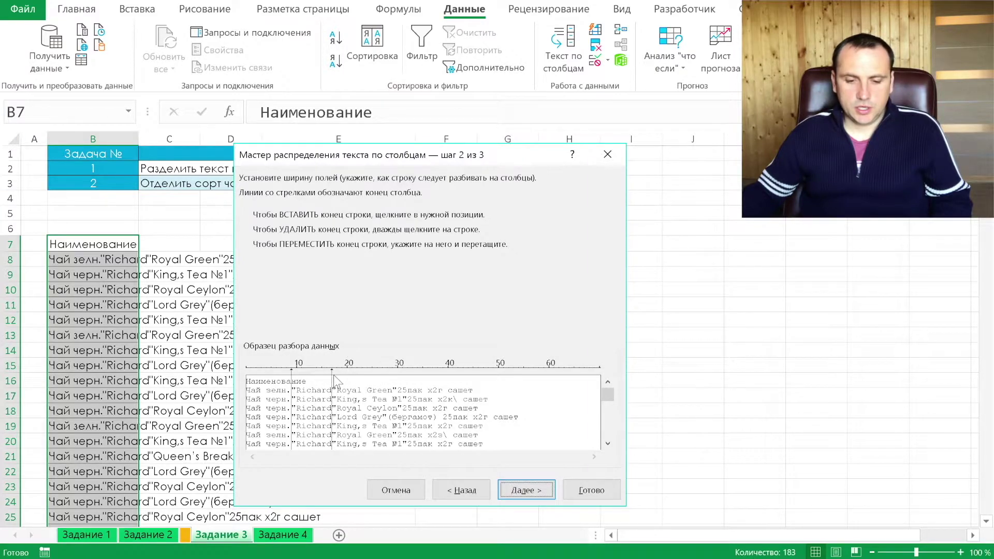
{"action": "left_click_drag", "start_coordinate": [334, 379], "coordinate": [425, 382]}
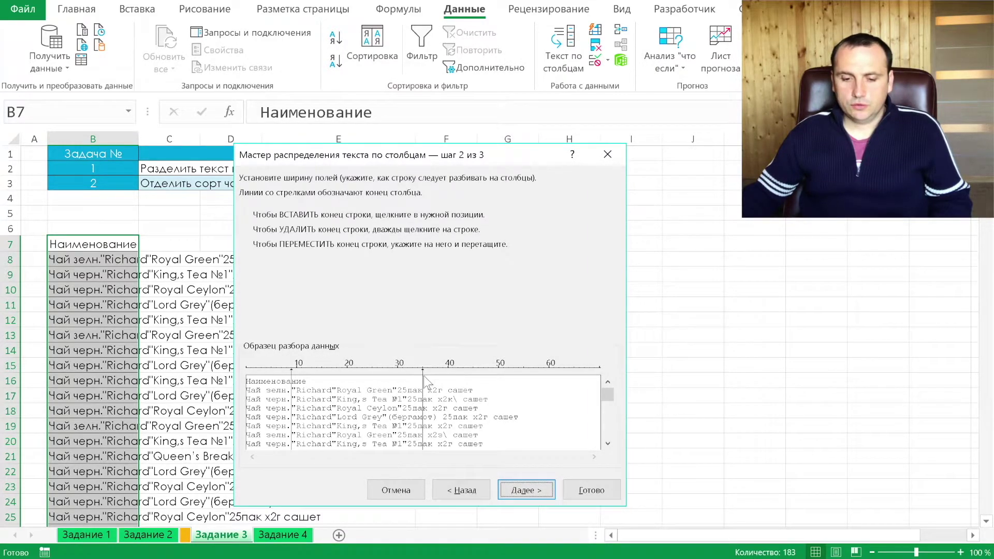
{"action": "left_click", "coordinate": [423, 366]}
{"action": "double_click", "coordinate": [423, 367]}
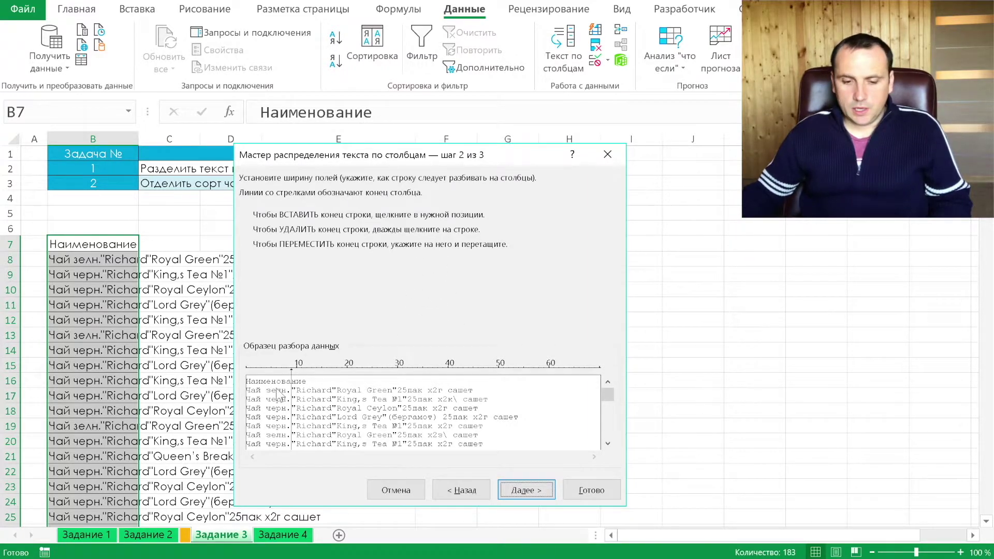
{"action": "left_click", "coordinate": [511, 486]}
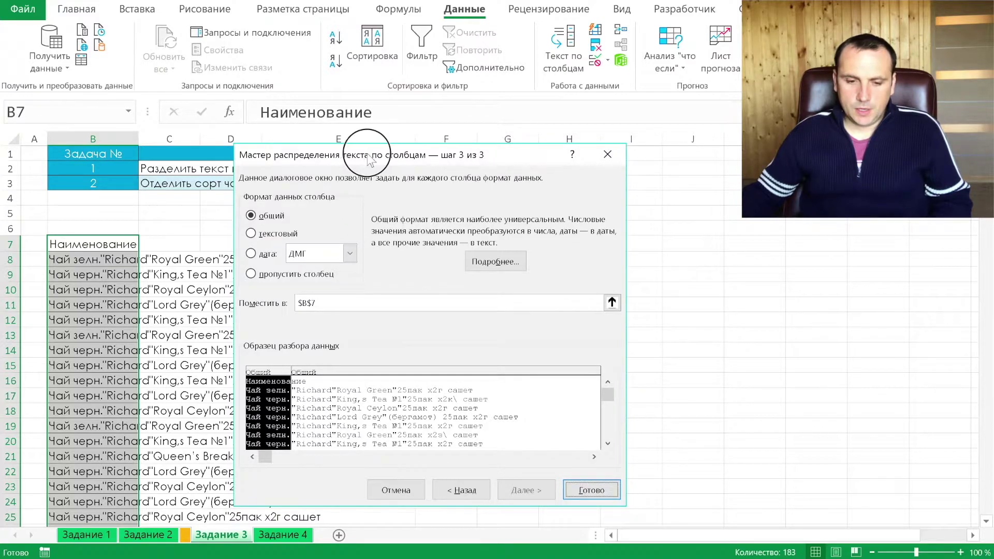
Skip the rest of the name, keep the tea type column, and output it starting at $F$8.
{"action": "left_click_drag", "start_coordinate": [362, 155], "coordinate": [566, 161]}
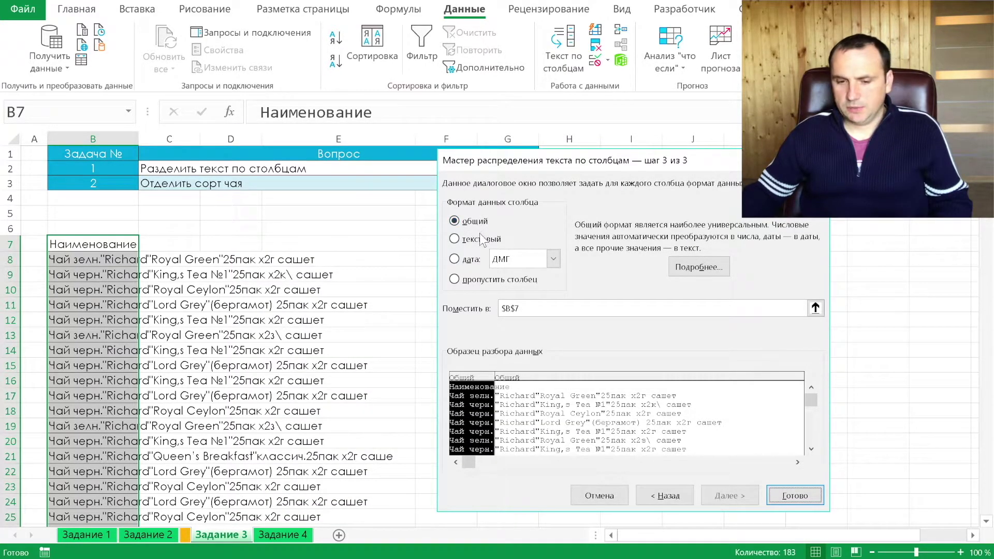
{"action": "left_click", "coordinate": [469, 308]}
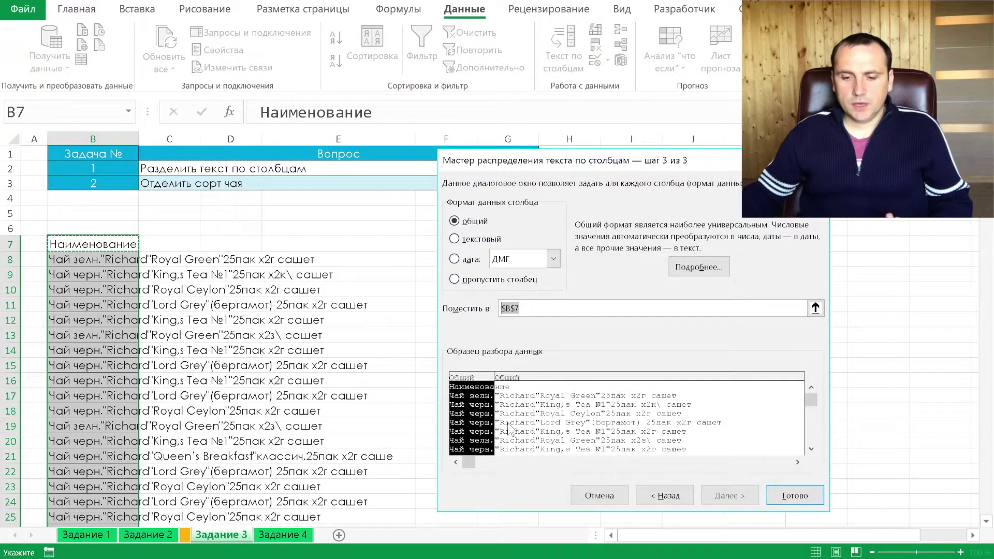
{"action": "left_click", "coordinate": [523, 416]}
{"action": "left_click", "coordinate": [469, 280]}
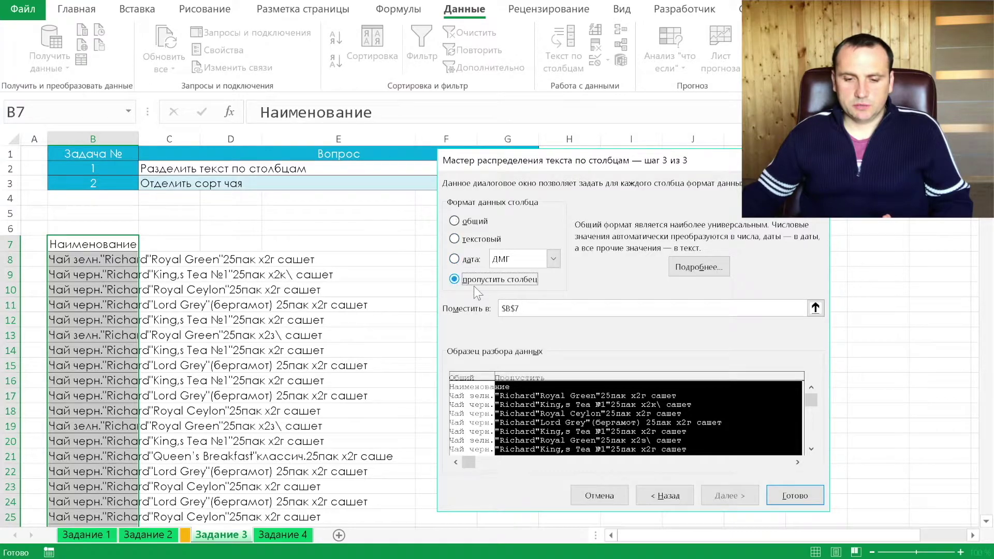
{"action": "left_click", "coordinate": [463, 417]}
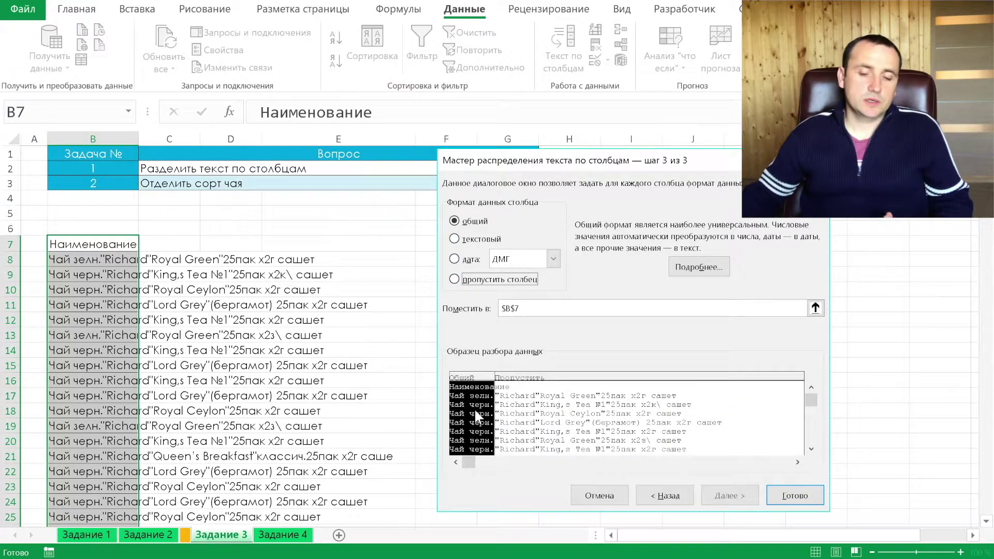
{"action": "left_click", "coordinate": [533, 311]}
{"action": "key", "text": "BackSpace"}
{"action": "key", "text": "BackSpace"}
{"action": "key", "text": "BackSpace"}
{"action": "left_click", "coordinate": [415, 265]}
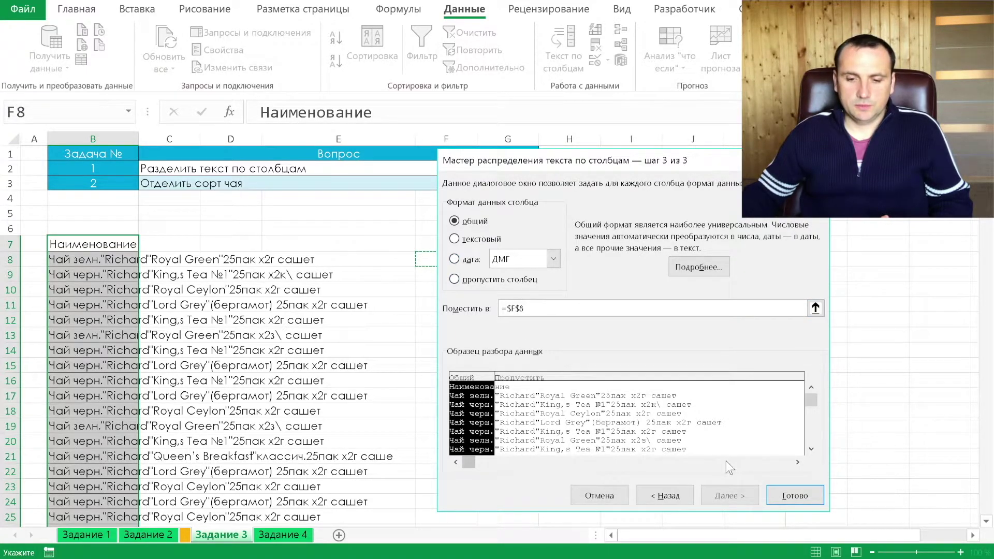
{"action": "left_click", "coordinate": [815, 498]}
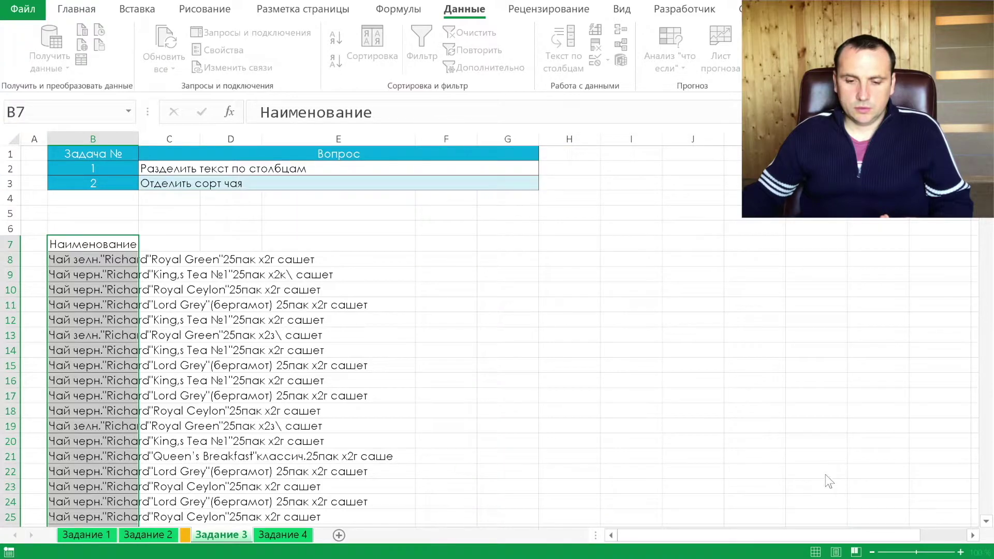
Delete the leftover 'Наименова' text from F8 and scroll through column F to check the tea types.
{"action": "left_click", "coordinate": [478, 149]}
{"action": "left_click", "coordinate": [436, 279]}
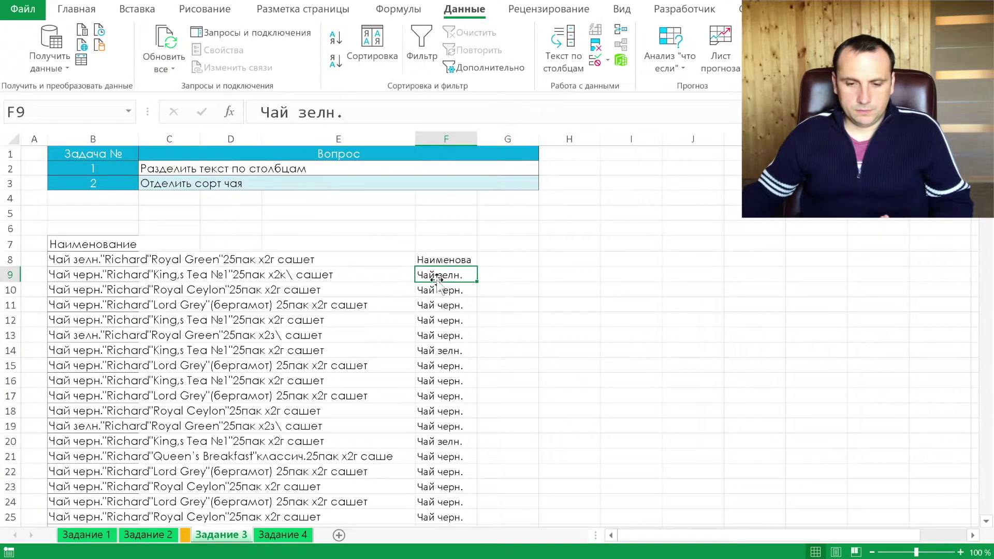
{"action": "left_click", "coordinate": [448, 260]}
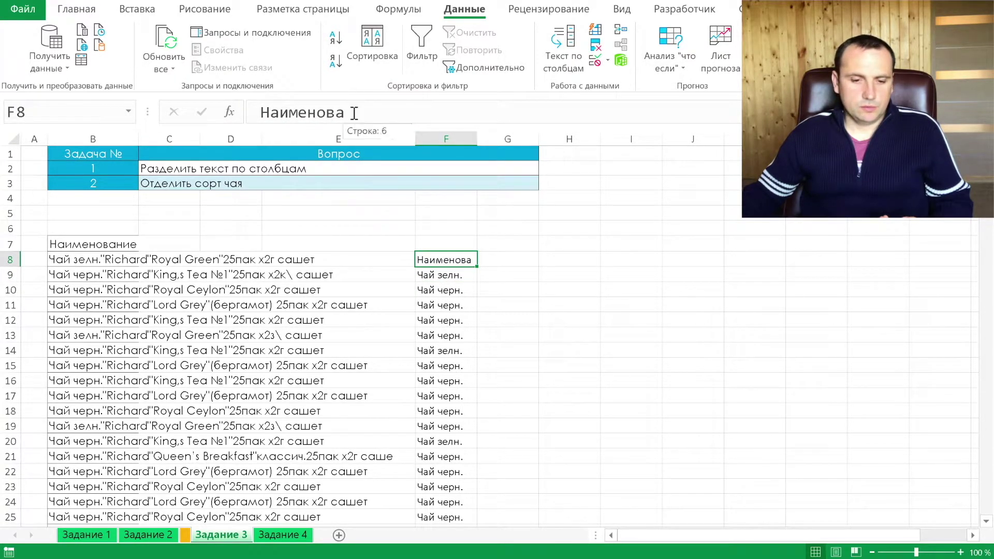
{"action": "left_click_drag", "start_coordinate": [346, 113], "coordinate": [254, 113]}
{"action": "key", "text": "BackSpace"}
{"action": "key", "text": "Return"}
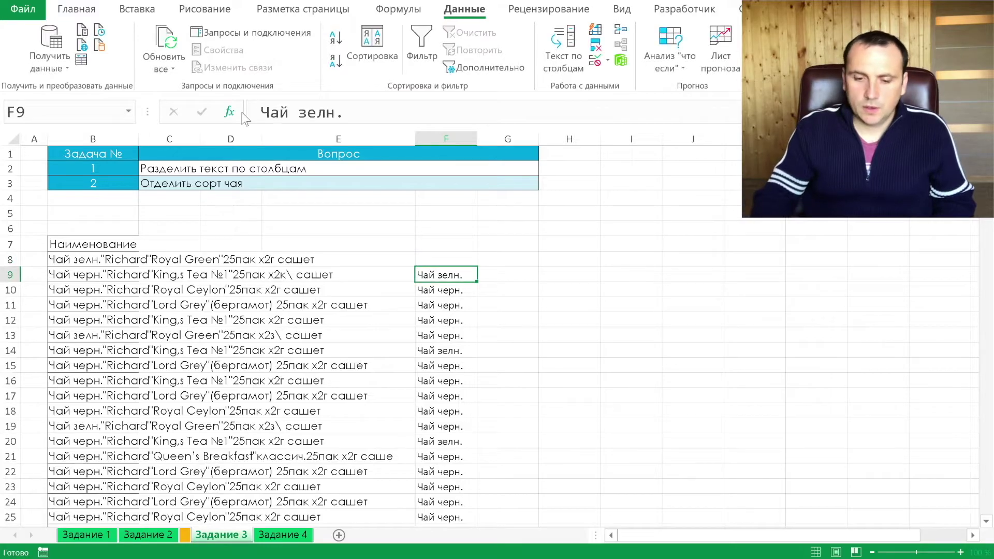
{"action": "scroll", "coordinate": [400, 306], "scroll_direction": "down", "scroll_amount": 3}
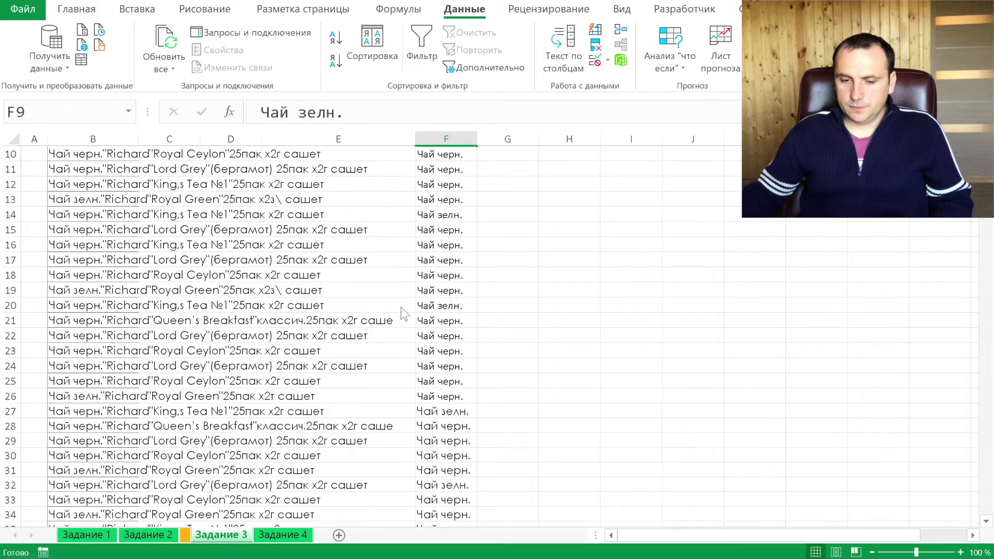
{"action": "scroll", "coordinate": [401, 307], "scroll_direction": "down", "scroll_amount": 5}
{"action": "scroll", "coordinate": [400, 307], "scroll_direction": "down", "scroll_amount": 5}
{"action": "scroll", "coordinate": [400, 306], "scroll_direction": "up", "scroll_amount": 7}
{"action": "scroll", "coordinate": [400, 306], "scroll_direction": "up", "scroll_amount": 6}
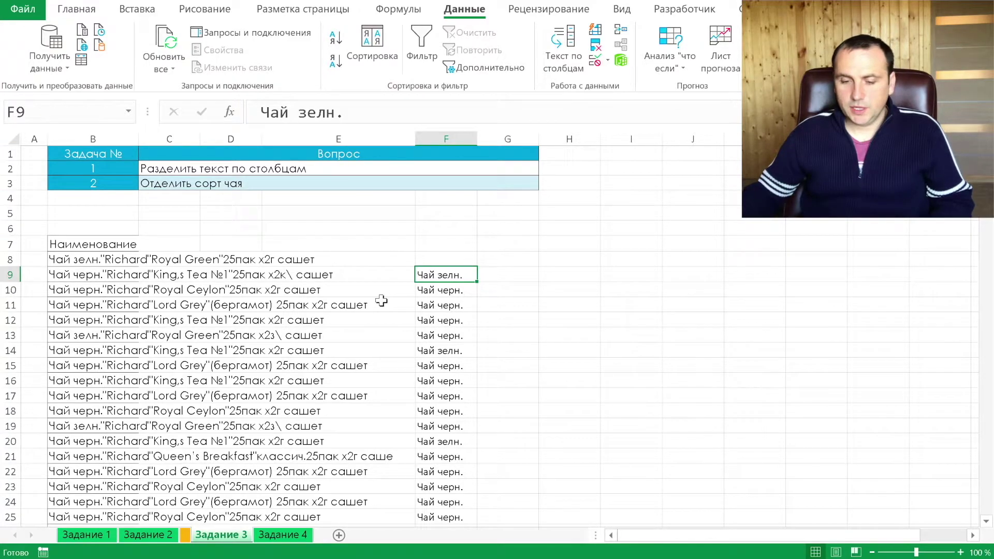
On Задание 4, read the bergamot task and select the tea names B8:B189.
{"action": "left_click", "coordinate": [284, 536]}
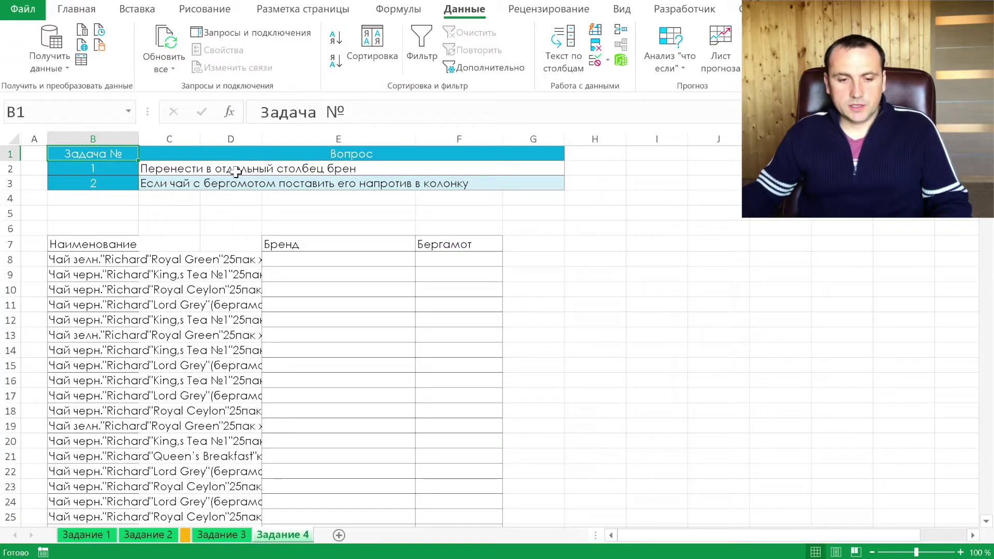
{"action": "left_click", "coordinate": [235, 184]}
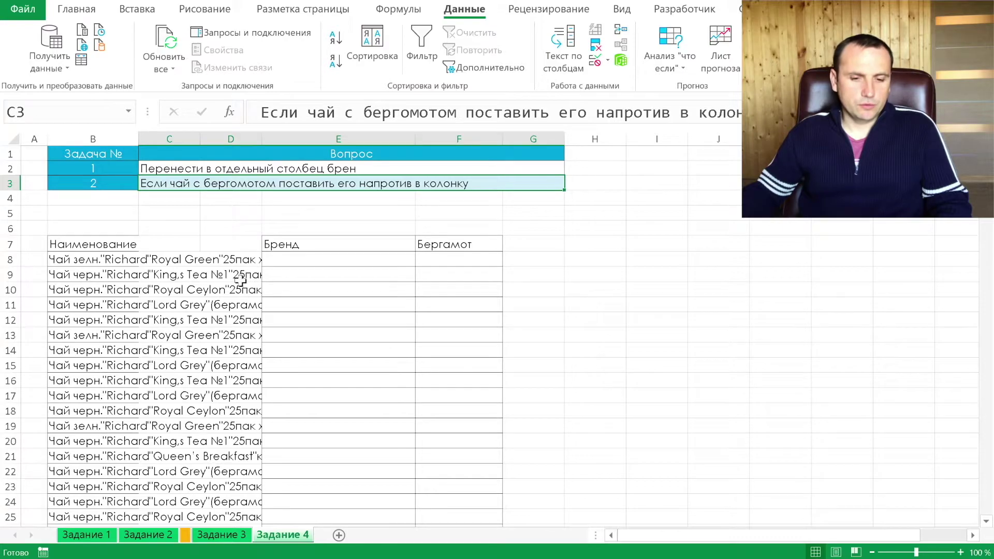
{"action": "left_click", "coordinate": [127, 259]}
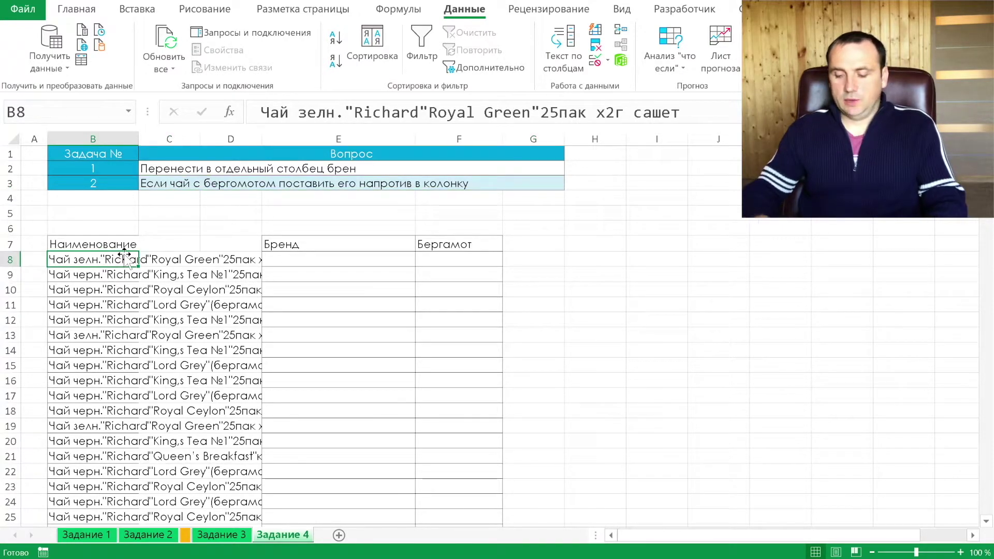
{"action": "key", "text": "ctrl+shift+Down"}
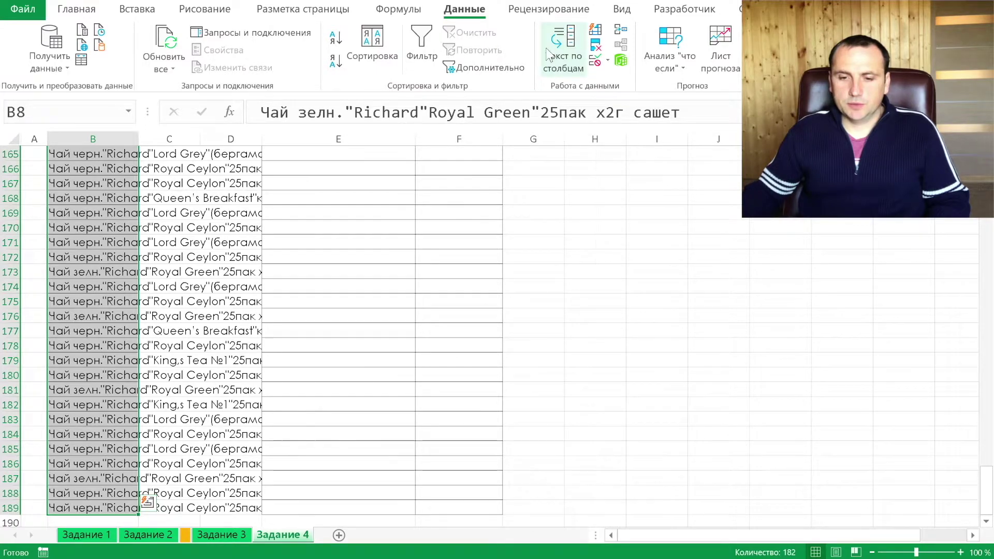
Start a Delimited Text to Columns split with the quotation mark as the custom separator.
{"action": "left_click", "coordinate": [563, 52]}
{"action": "left_click", "coordinate": [513, 254]}
{"action": "left_click", "coordinate": [715, 493]}
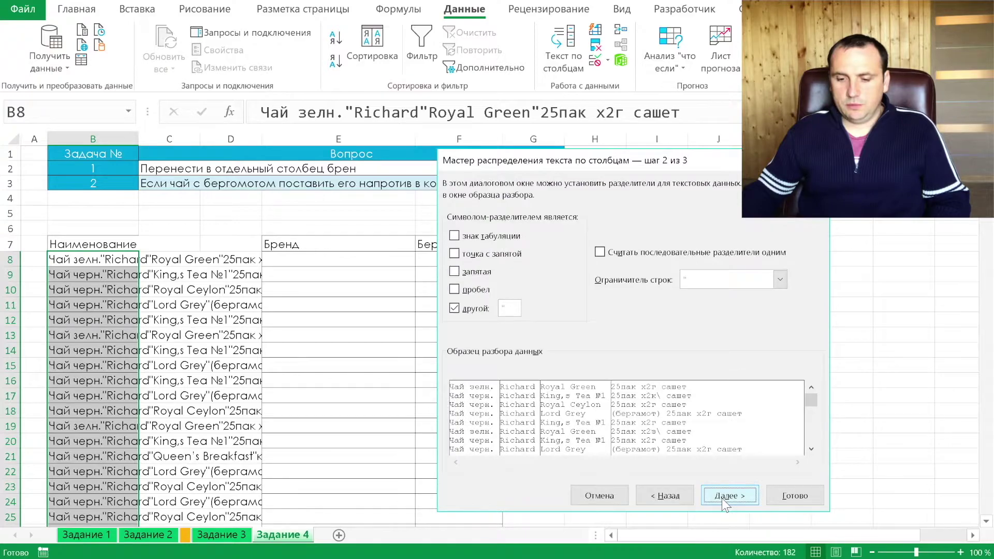
{"action": "left_click_drag", "start_coordinate": [588, 165], "coordinate": [660, 179]}
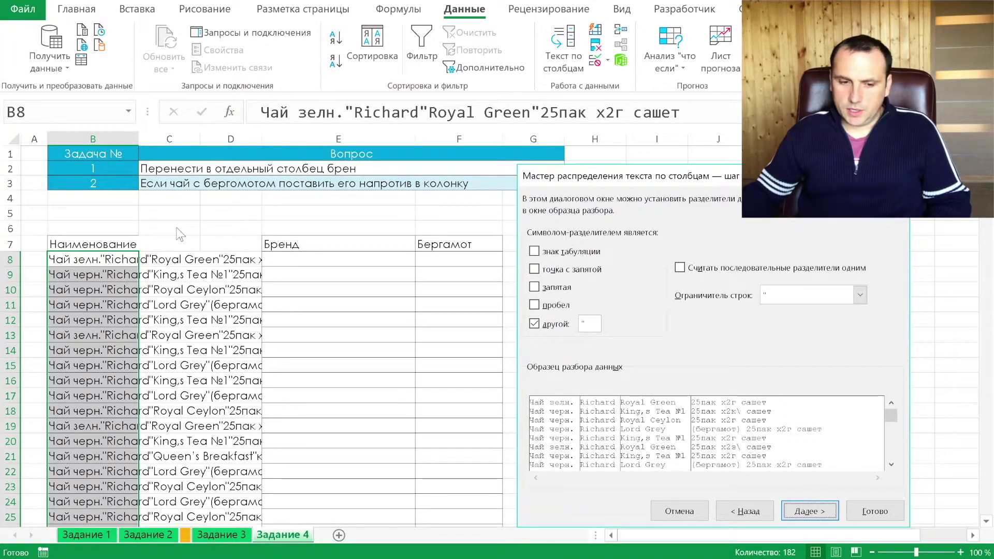
{"action": "double_click", "coordinate": [591, 323]}
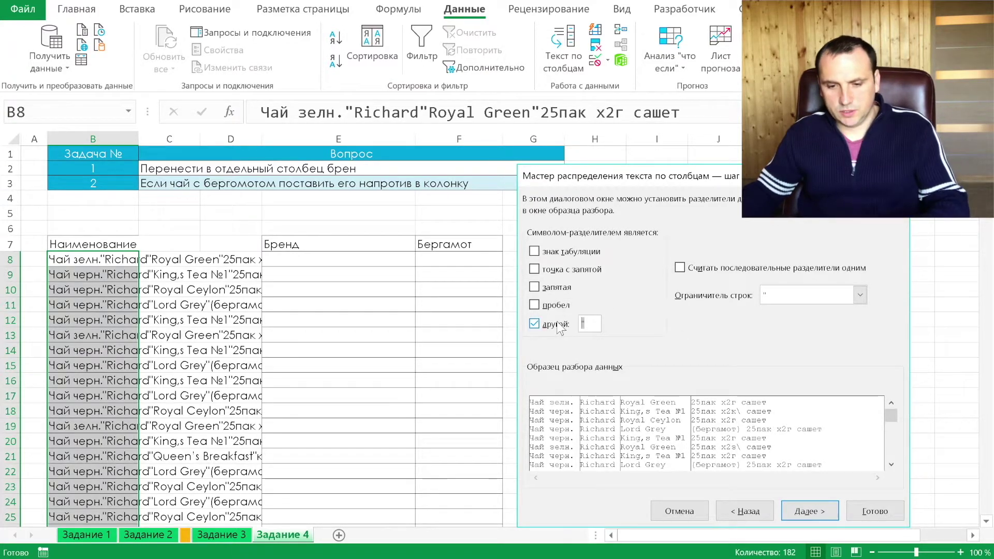
{"action": "type", "text": "№"}
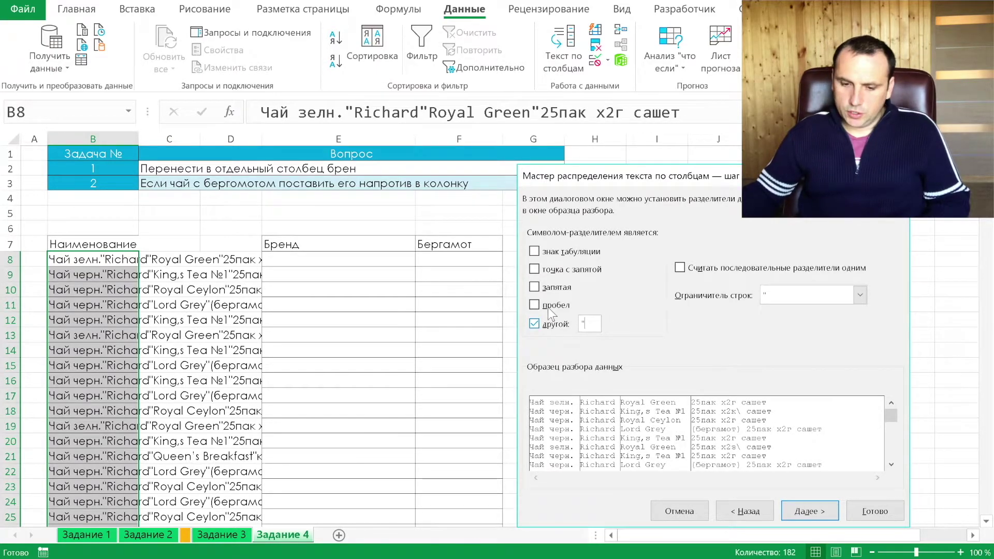
{"action": "left_click", "coordinate": [797, 512]}
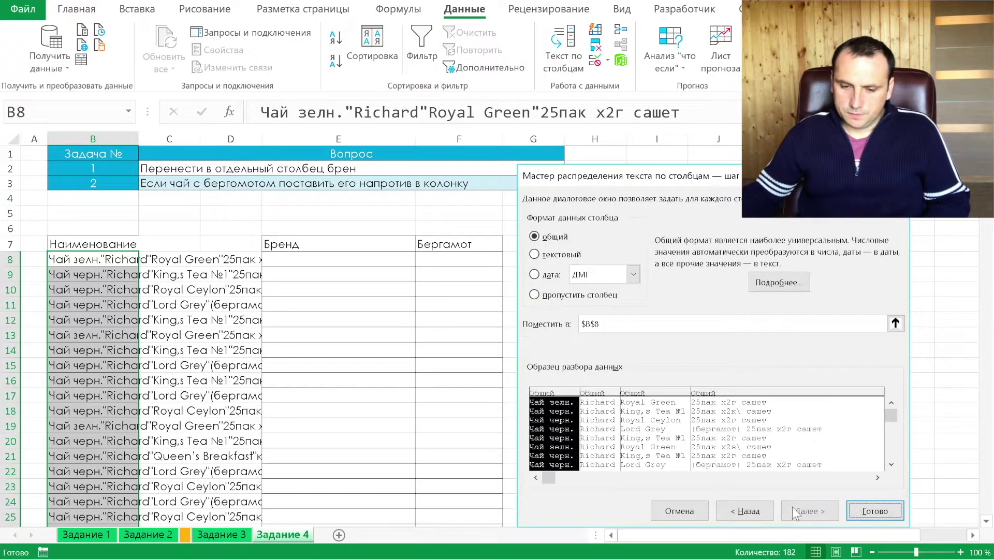
Output to $E$8, skipping the tea type and name parts so only the brand Richard remains.
{"action": "left_click", "coordinate": [616, 325]}
{"action": "left_click", "coordinate": [331, 259]}
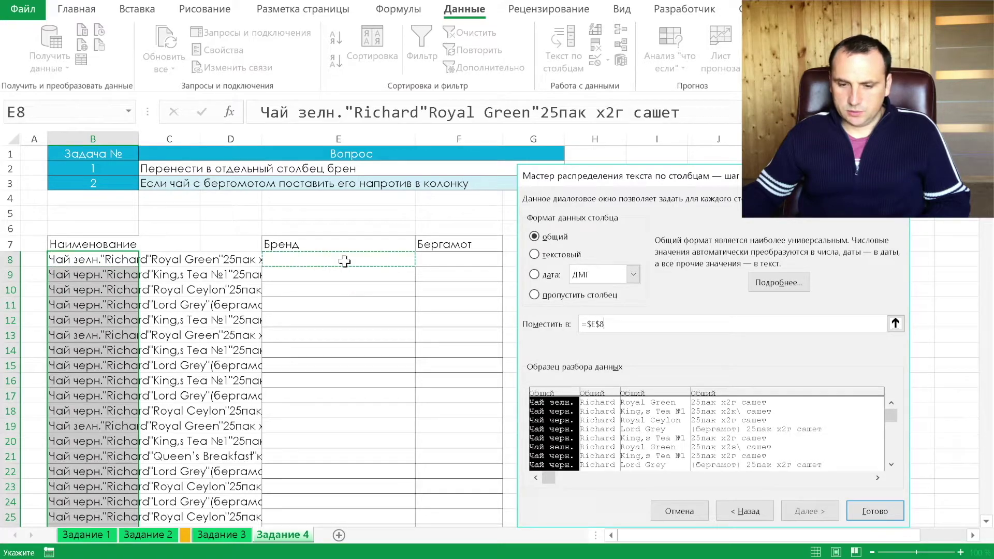
{"action": "left_click", "coordinate": [549, 294]}
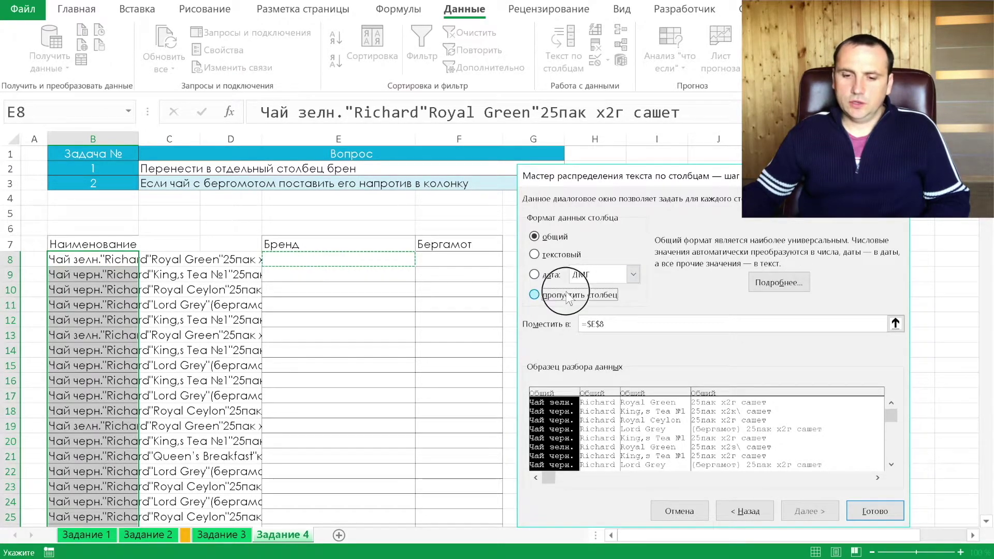
{"action": "left_click", "coordinate": [665, 424]}
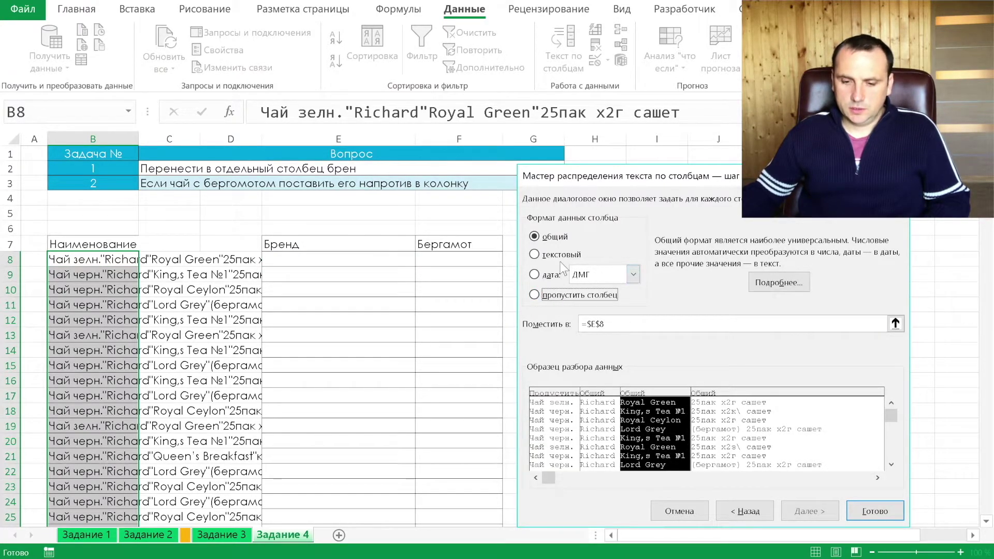
{"action": "left_click", "coordinate": [535, 294]}
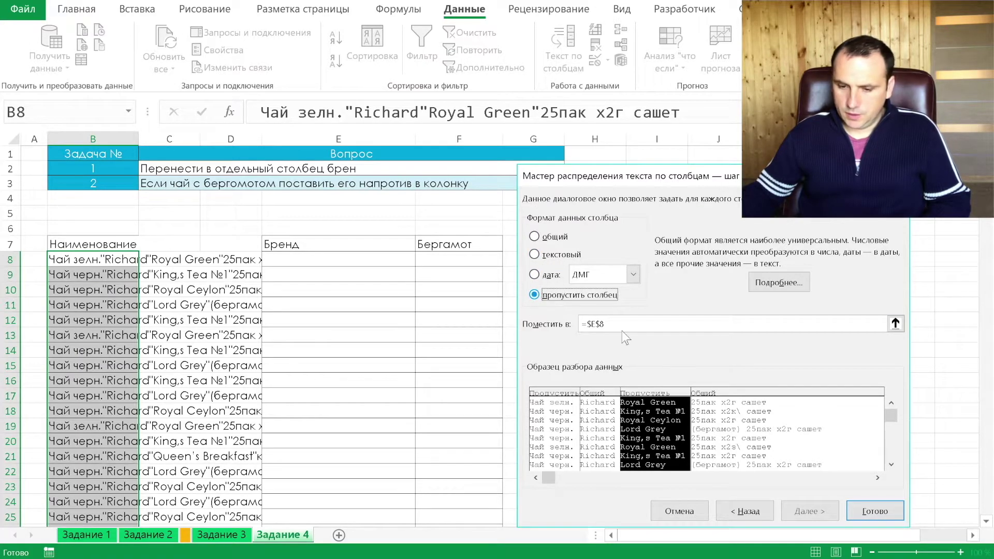
{"action": "left_click", "coordinate": [723, 436]}
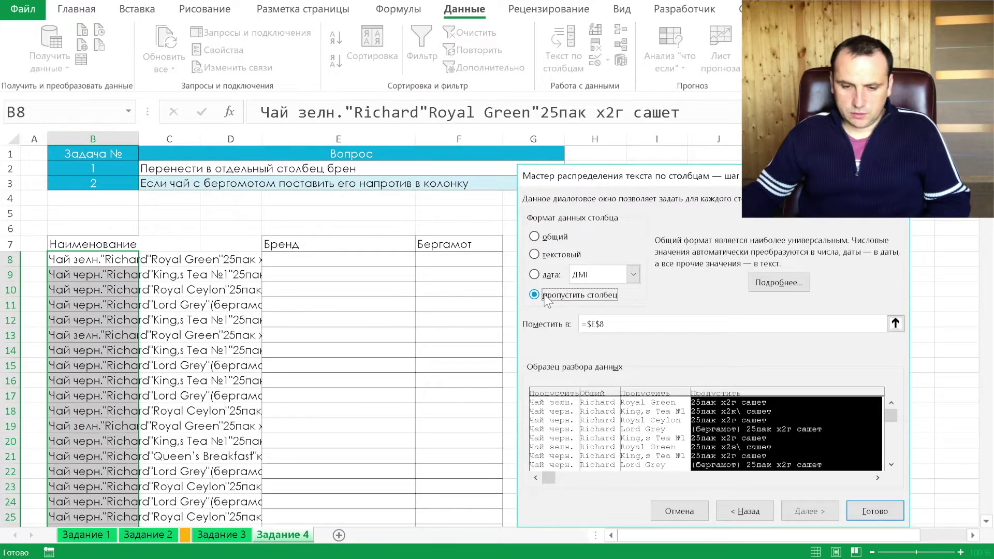
{"action": "left_click", "coordinate": [869, 510]}
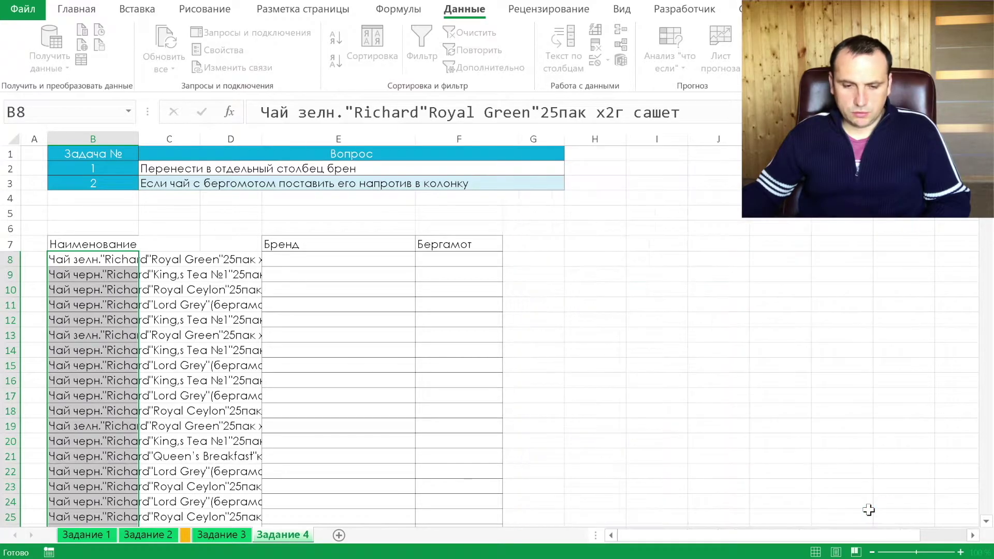
{"action": "scroll", "coordinate": [340, 276], "scroll_direction": "down", "scroll_amount": 2}
{"action": "scroll", "coordinate": [340, 277], "scroll_direction": "down", "scroll_amount": 6}
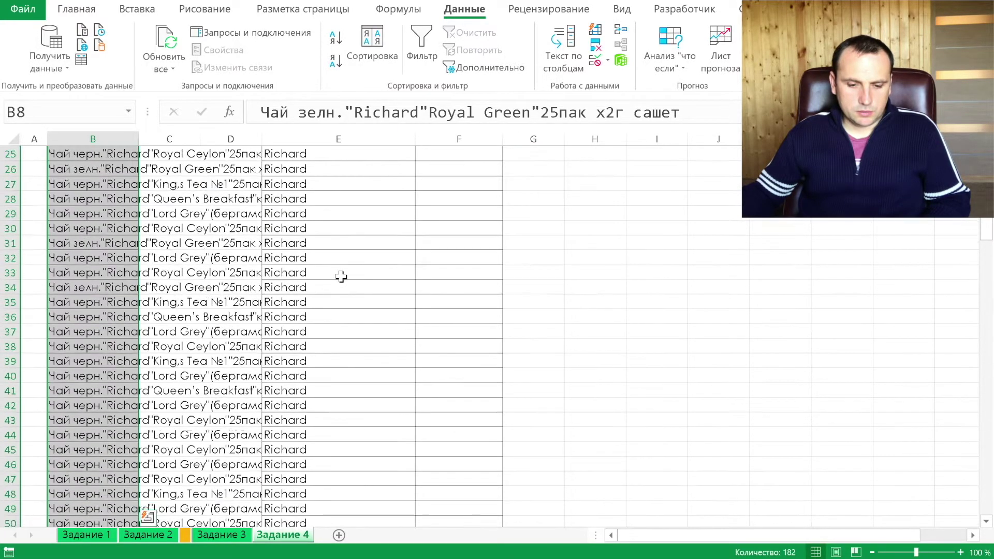
{"action": "scroll", "coordinate": [341, 276], "scroll_direction": "down", "scroll_amount": 10}
{"action": "scroll", "coordinate": [341, 276], "scroll_direction": "up", "scroll_amount": 8}
{"action": "scroll", "coordinate": [344, 277], "scroll_direction": "up", "scroll_amount": 10}
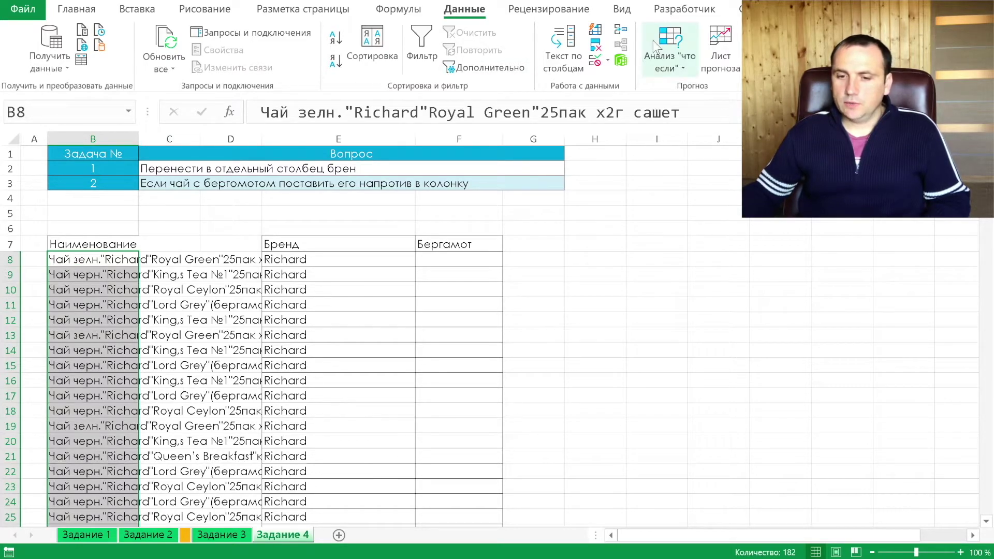
{"action": "left_click", "coordinate": [563, 52]}
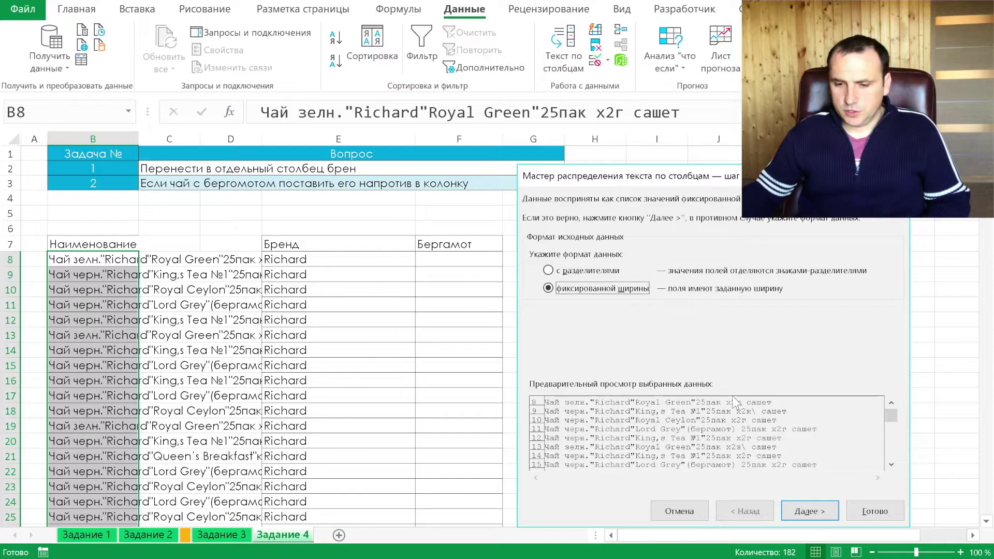
{"action": "left_click", "coordinate": [595, 271]}
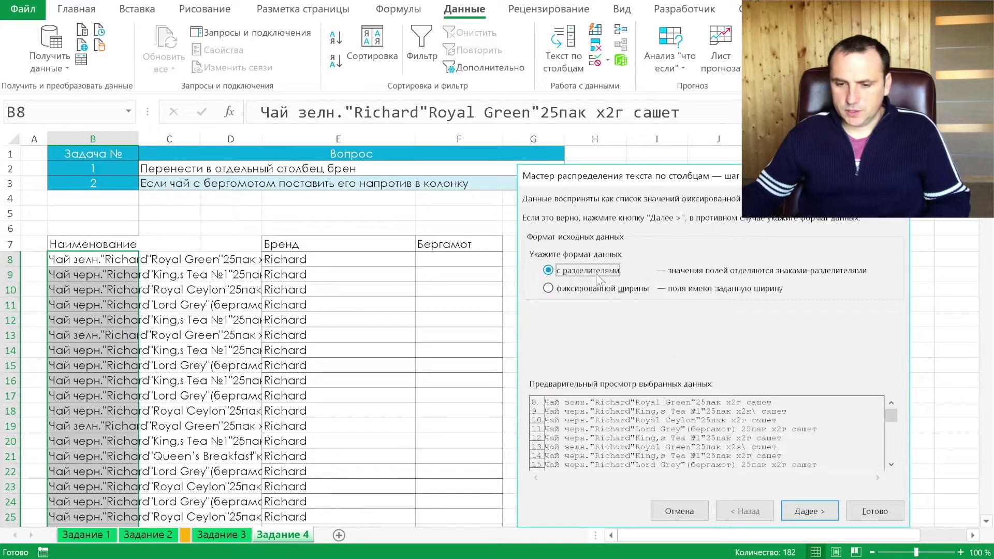
{"action": "left_click", "coordinate": [813, 511]}
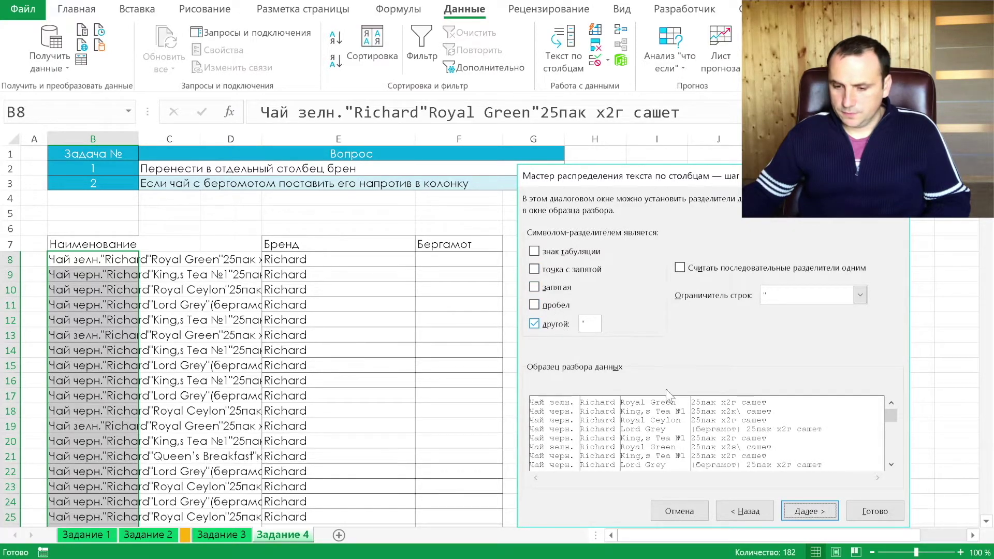
{"action": "left_click_drag", "start_coordinate": [887, 415], "coordinate": [887, 436]}
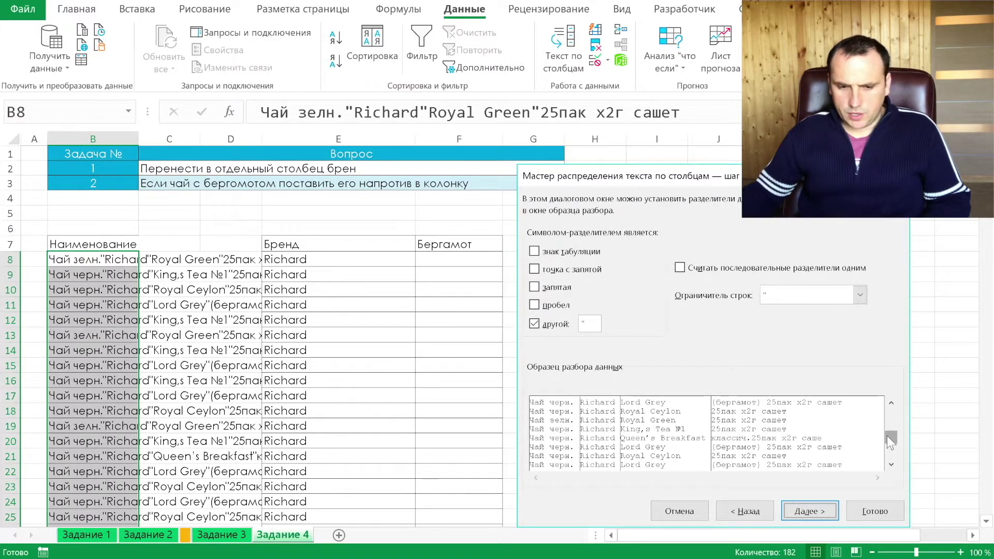
{"action": "left_click", "coordinate": [889, 510]}
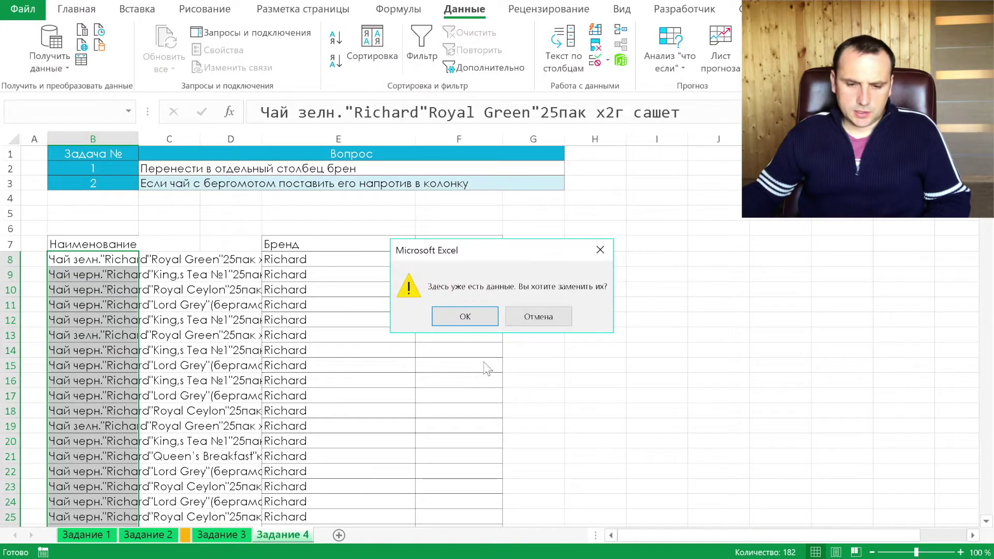
{"action": "left_click", "coordinate": [533, 316]}
{"action": "left_click", "coordinate": [95, 245]}
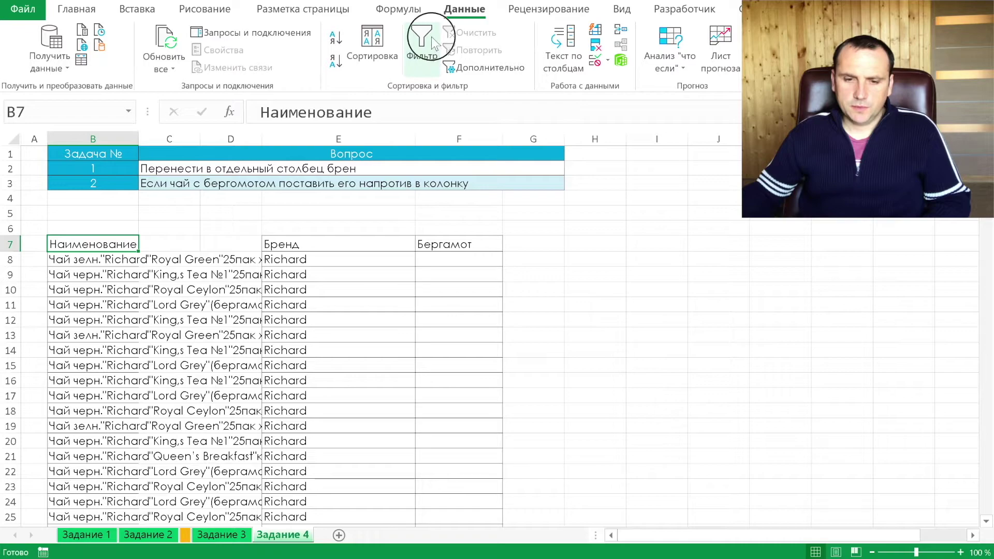
Turn on header filters, close the Наименование filter list unchanged, and select tea names B8:B189.
{"action": "left_click", "coordinate": [422, 49]}
{"action": "left_click", "coordinate": [130, 243]}
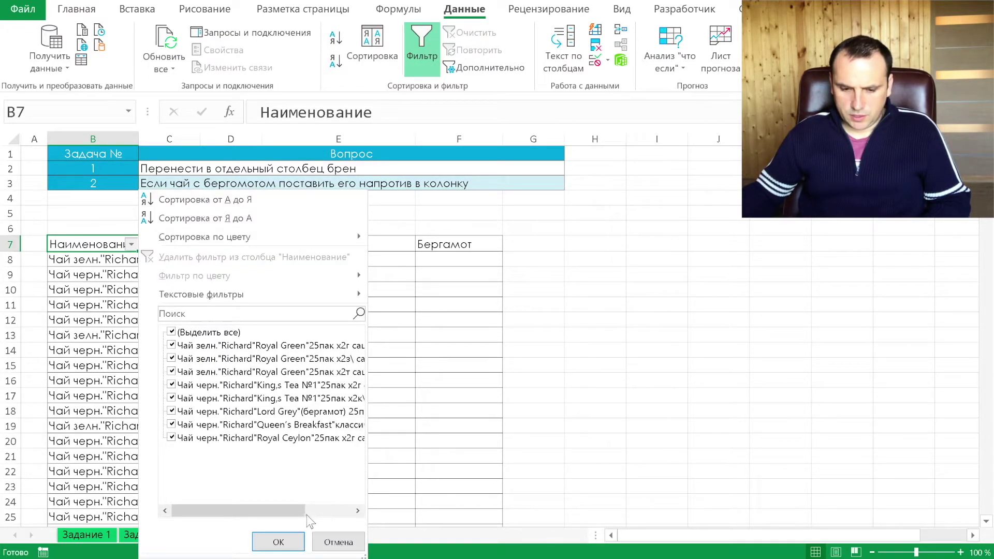
{"action": "left_click_drag", "start_coordinate": [287, 511], "coordinate": [301, 511]}
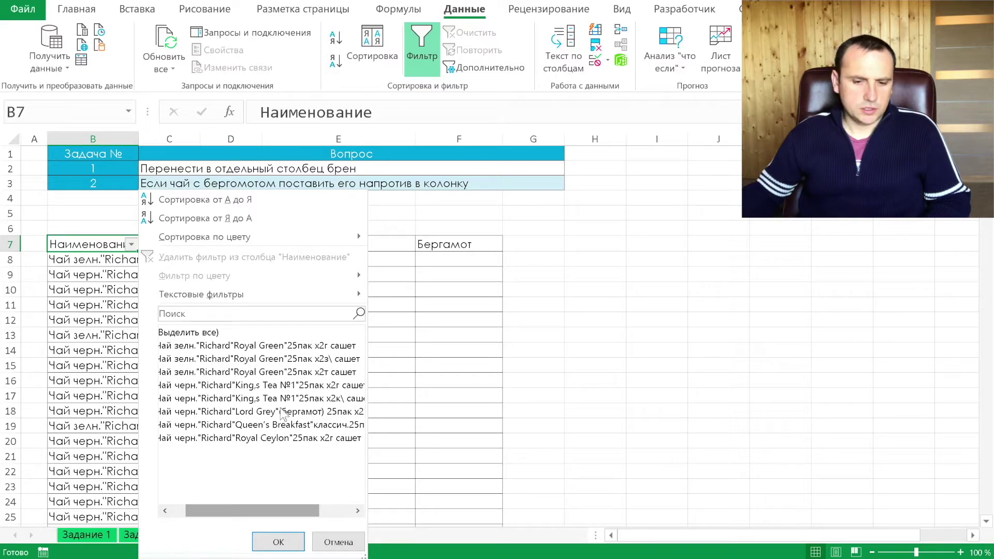
{"action": "left_click", "coordinate": [337, 541]}
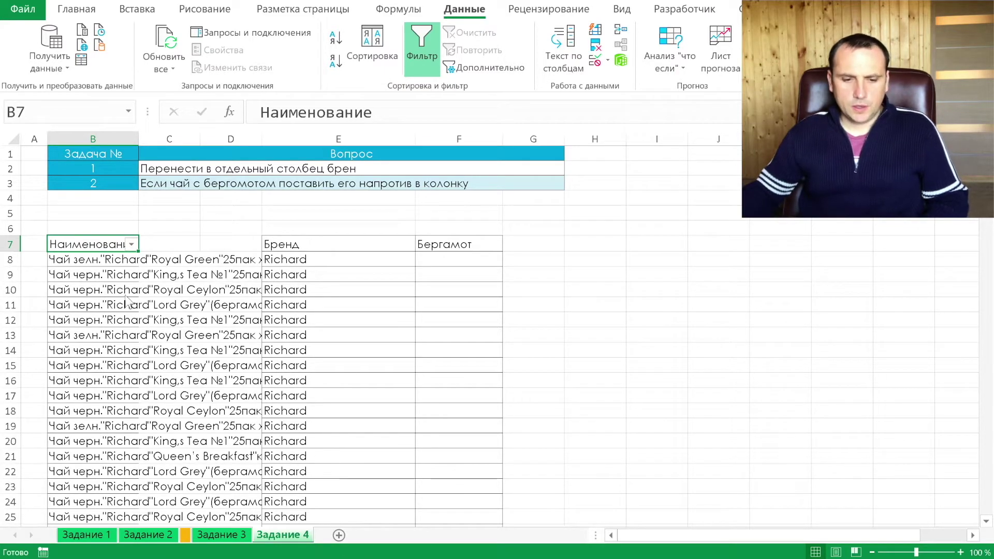
{"action": "left_click", "coordinate": [111, 259]}
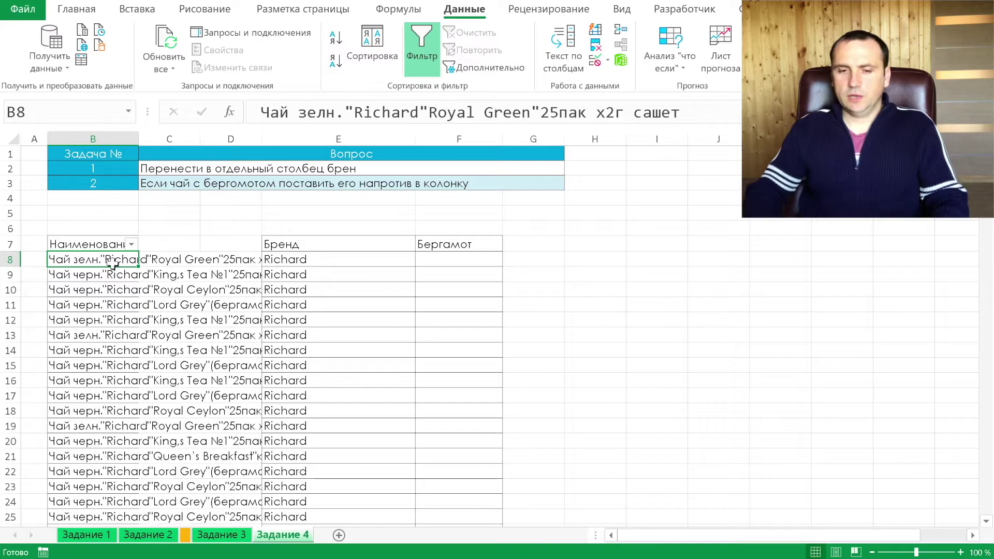
{"action": "key", "text": "ctrl+shift+Down"}
Set up a Delimited Text to Columns split using '(' as the custom separator.
{"action": "left_click", "coordinate": [563, 52]}
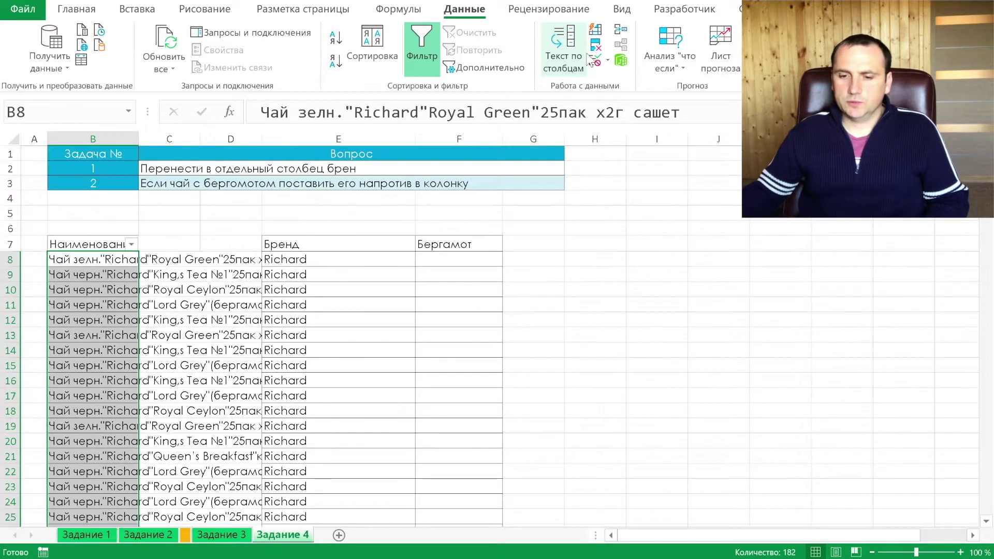
{"action": "left_click", "coordinate": [578, 270]}
{"action": "left_click", "coordinate": [805, 510]}
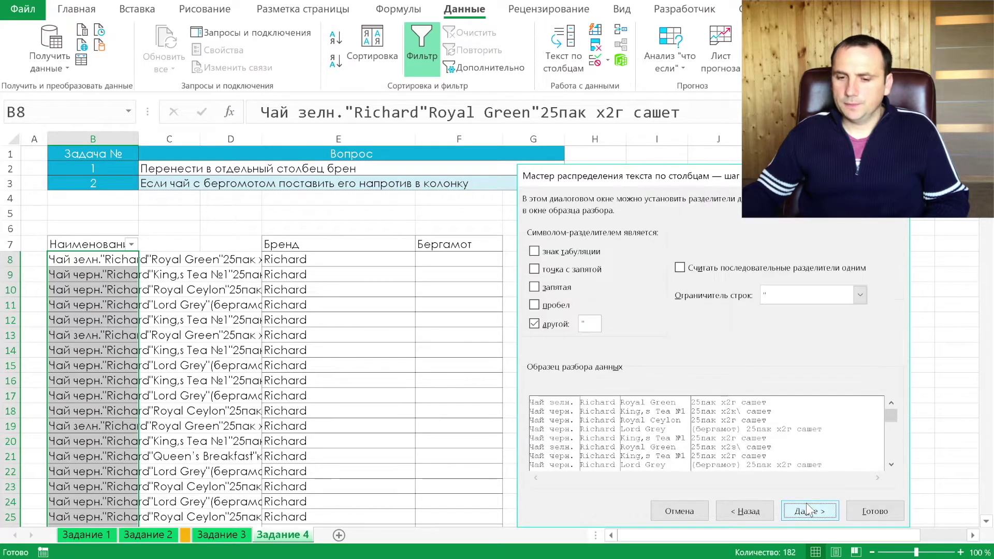
{"action": "left_click", "coordinate": [590, 323]}
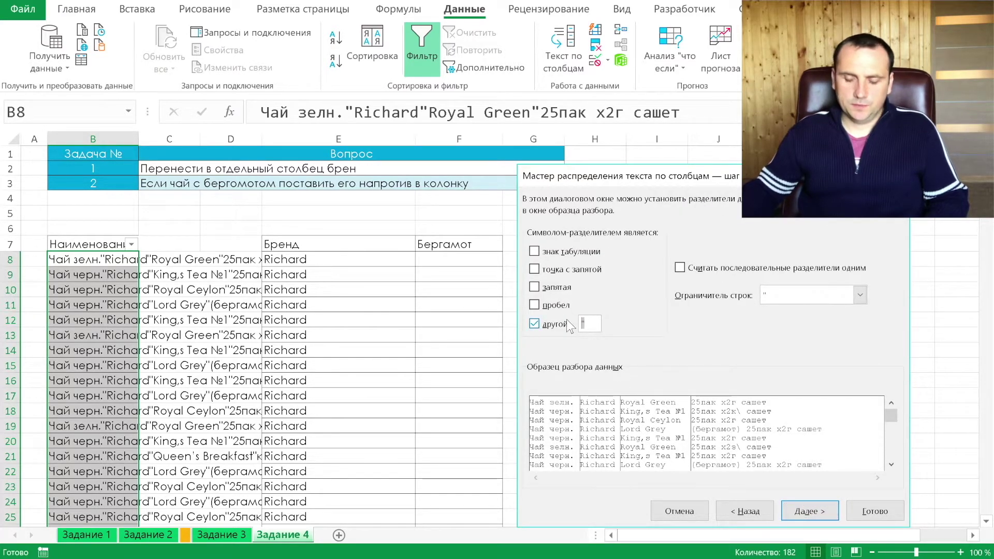
{"action": "type", "text": "("}
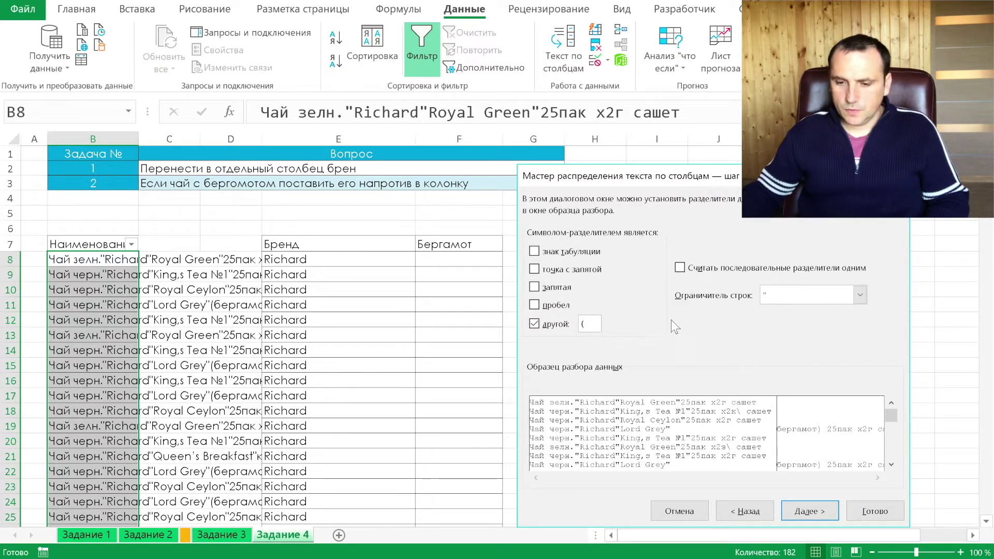
Send the output to $F$8, skipping the text before the bracket, and finish the split.
{"action": "left_click", "coordinate": [807, 510]}
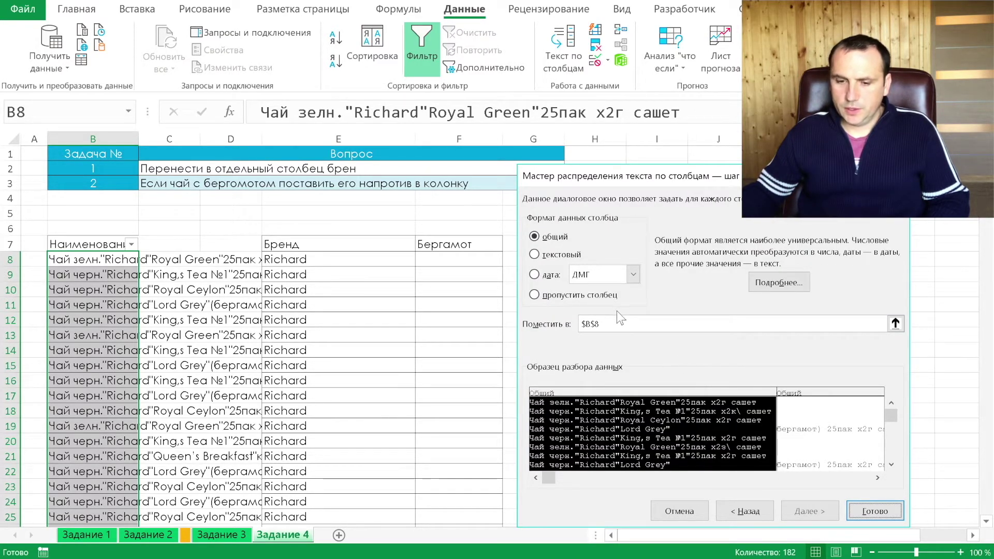
{"action": "left_click", "coordinate": [625, 322]}
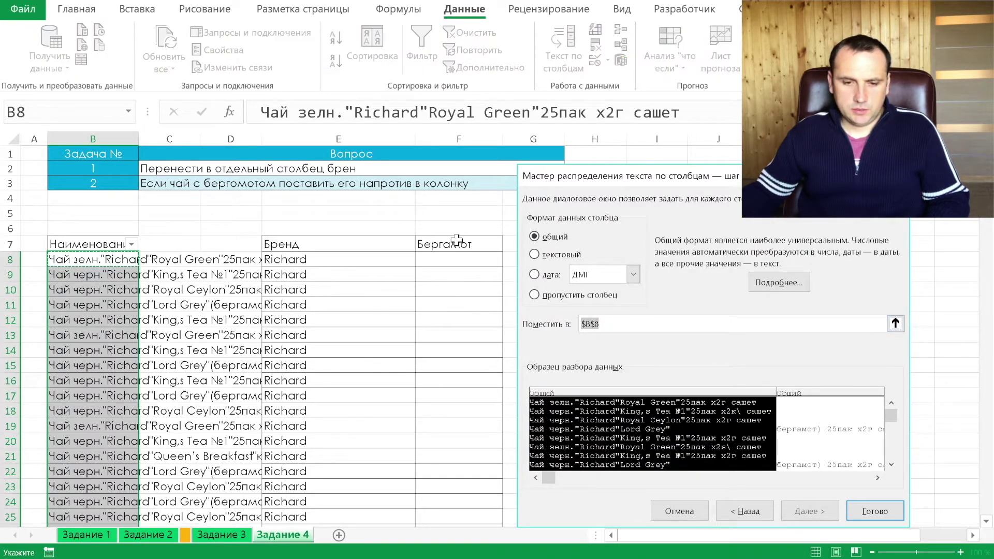
{"action": "left_click", "coordinate": [463, 263]}
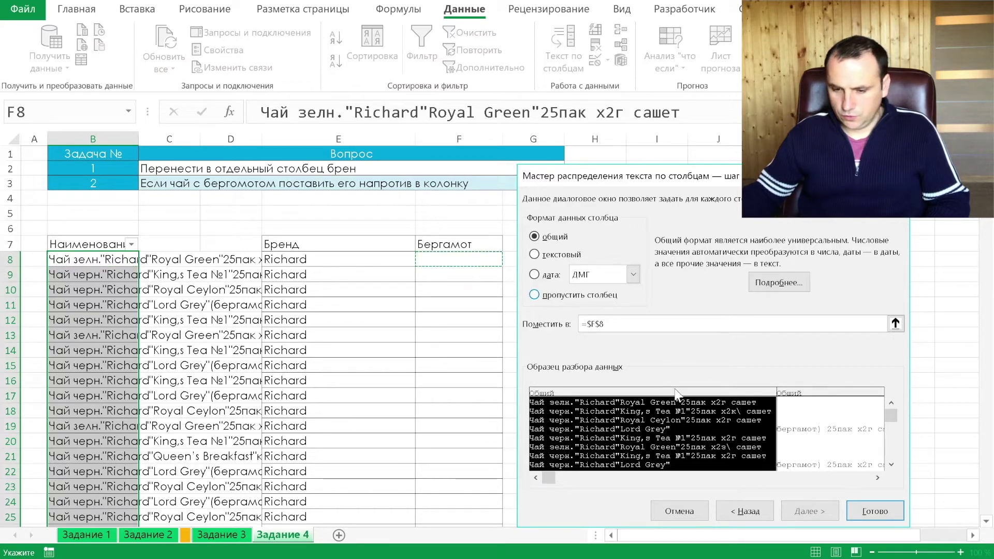
{"action": "left_click", "coordinate": [579, 295]}
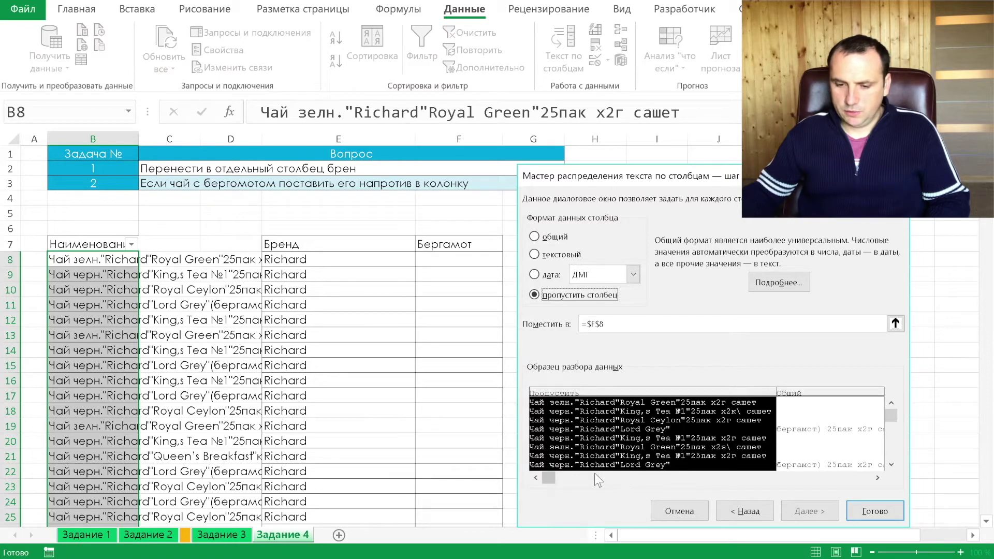
{"action": "left_click", "coordinate": [849, 434]}
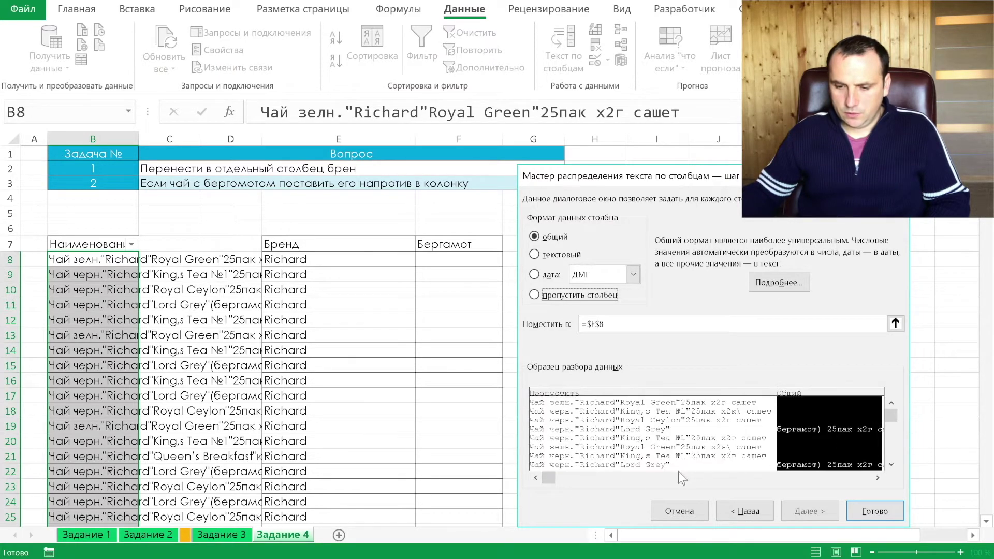
{"action": "left_click", "coordinate": [627, 481]}
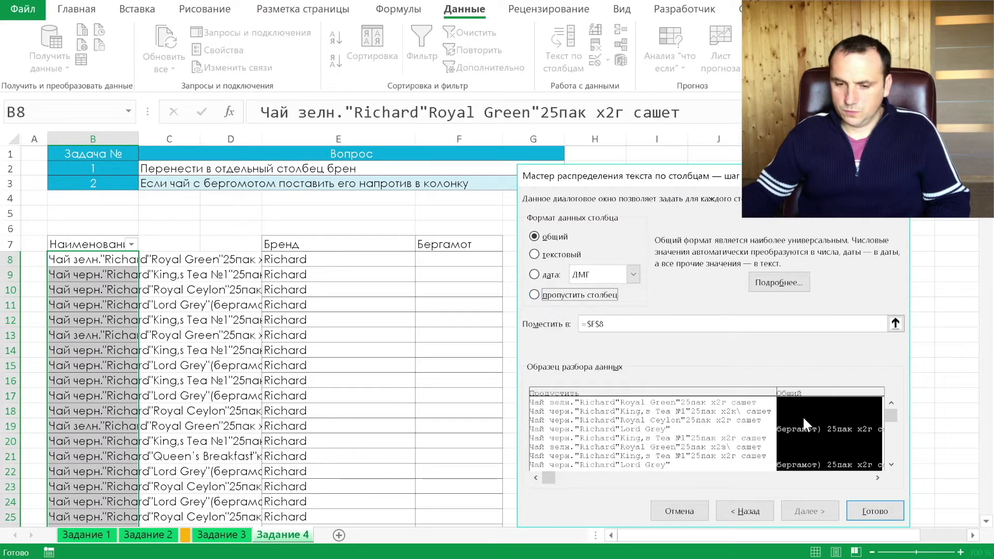
{"action": "left_click", "coordinate": [869, 509]}
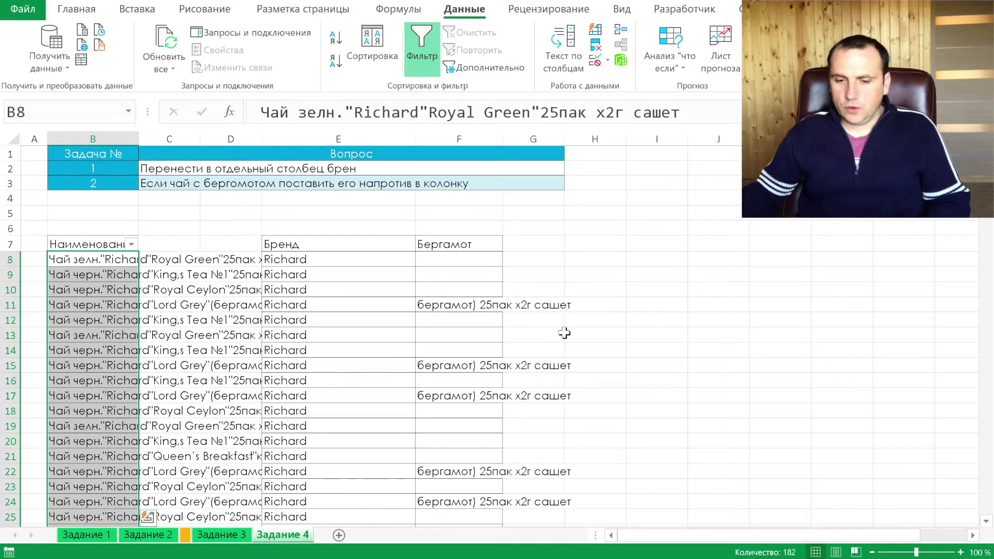
Select the Бергамот cells F8:F189.
{"action": "scroll", "coordinate": [564, 332], "scroll_direction": "down", "scroll_amount": 2}
{"action": "scroll", "coordinate": [564, 333], "scroll_direction": "down", "scroll_amount": 3}
{"action": "scroll", "coordinate": [564, 333], "scroll_direction": "down", "scroll_amount": 5}
{"action": "scroll", "coordinate": [564, 332], "scroll_direction": "down", "scroll_amount": 4}
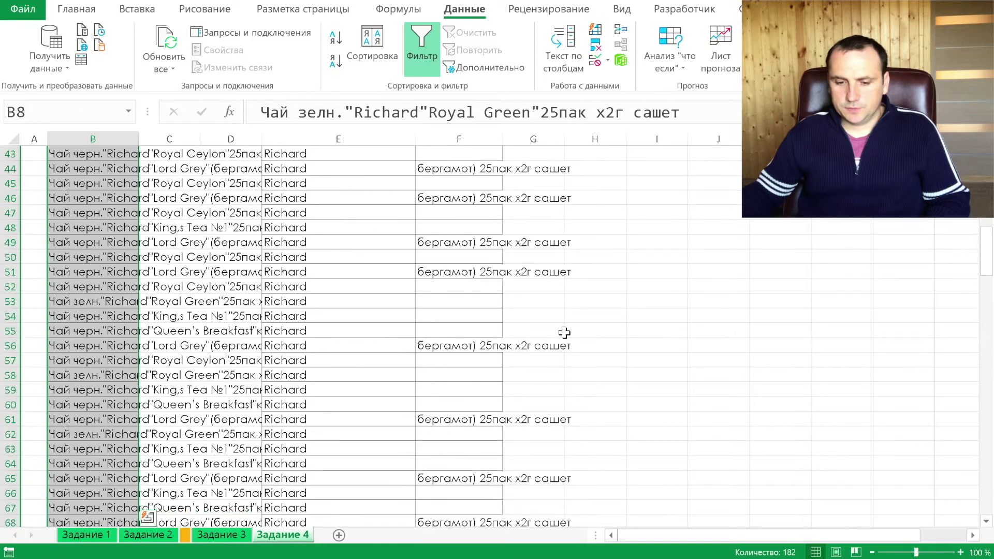
{"action": "scroll", "coordinate": [564, 333], "scroll_direction": "up", "scroll_amount": 10}
{"action": "scroll", "coordinate": [565, 333], "scroll_direction": "up", "scroll_amount": 4}
{"action": "left_click", "coordinate": [465, 262]}
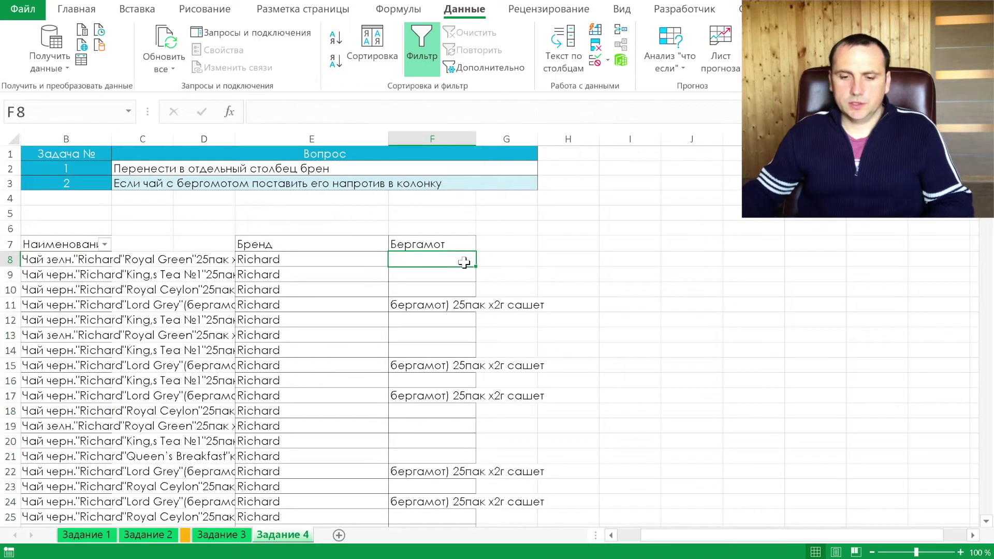
{"action": "left_click_drag", "start_coordinate": [468, 268], "coordinate": [464, 263]}
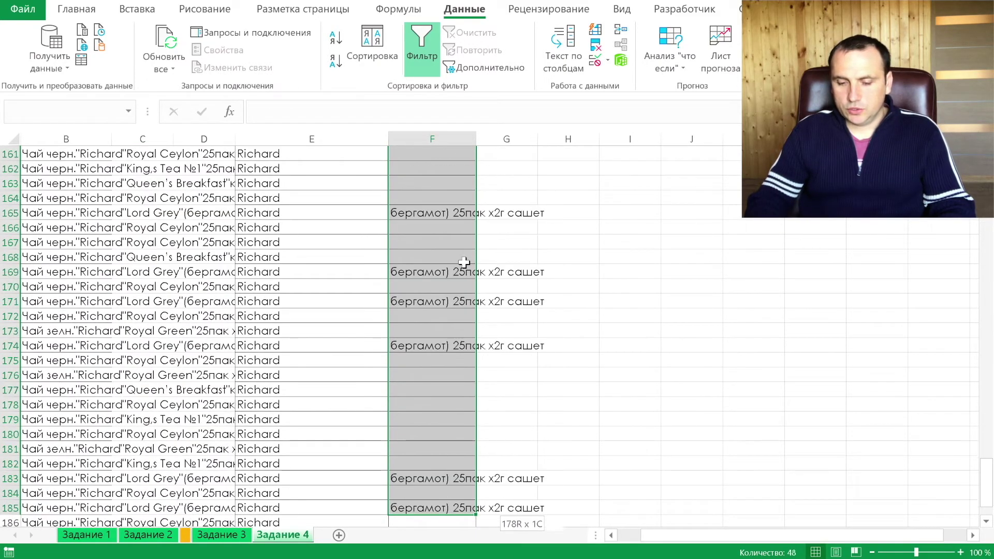
{"action": "key", "text": "ctrl+shift+Down"}
{"action": "key", "text": "ctrl+shift+Up"}
{"action": "key", "text": "shift+Down"}
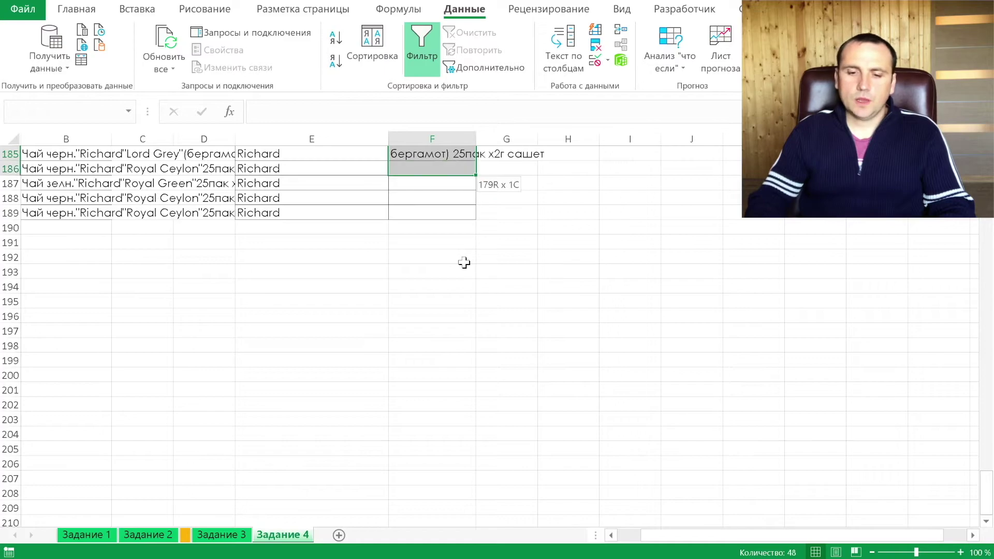
{"action": "key", "text": "shift+Down"}
{"action": "key", "text": "shift+Down"}
{"action": "key", "text": "shift+Down"}
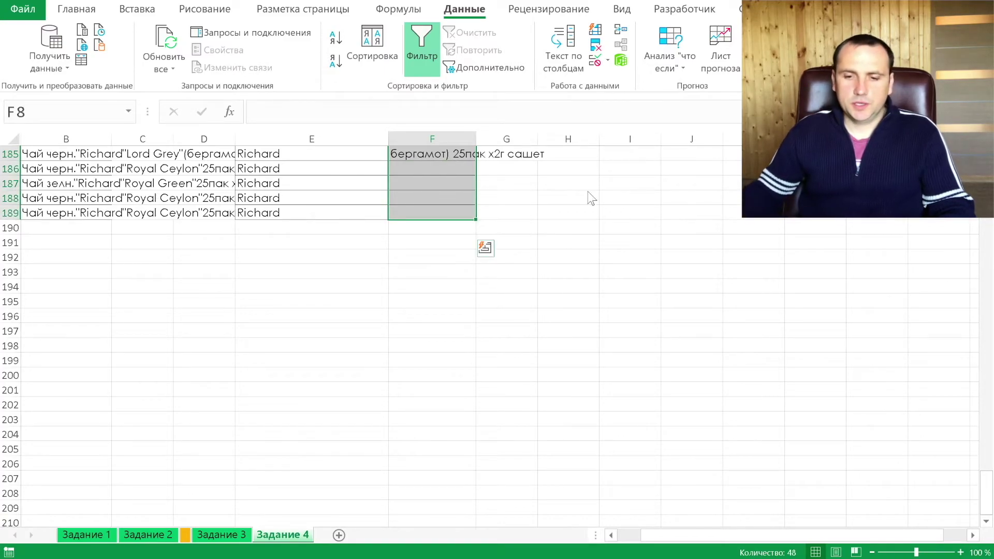
Split the selection as Delimited with ')' as the custom separator.
{"action": "left_click", "coordinate": [563, 57]}
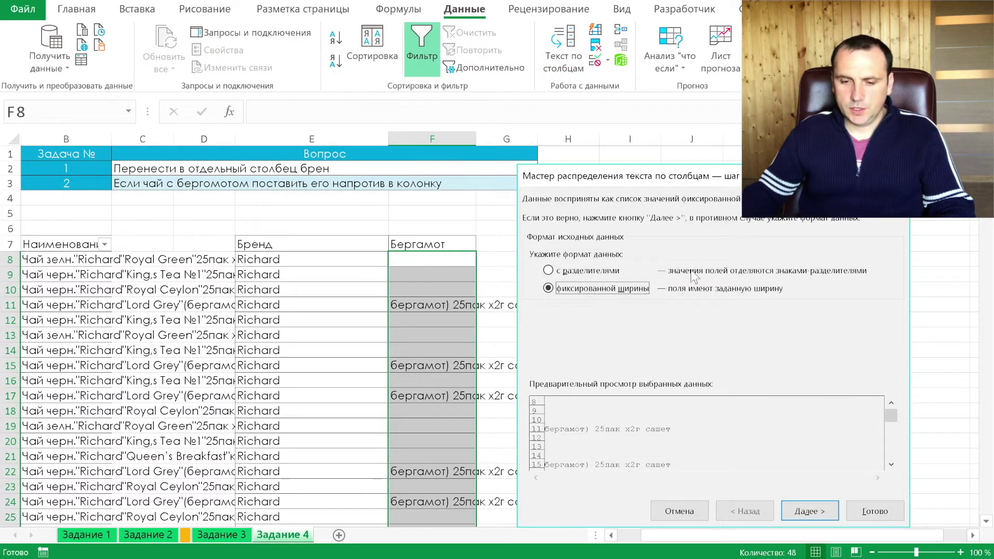
{"action": "left_click", "coordinate": [586, 270]}
{"action": "key", "text": "Return"}
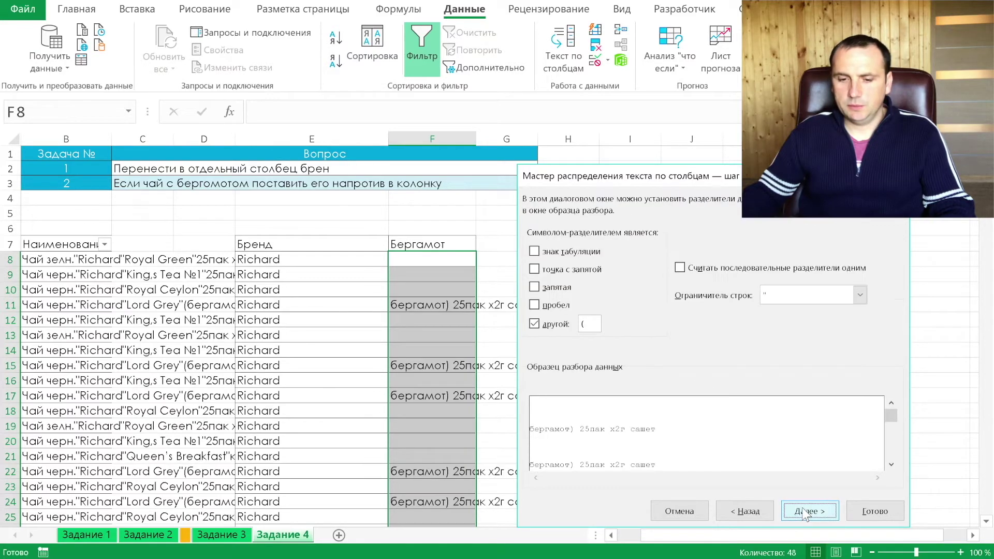
{"action": "left_click", "coordinate": [569, 324]}
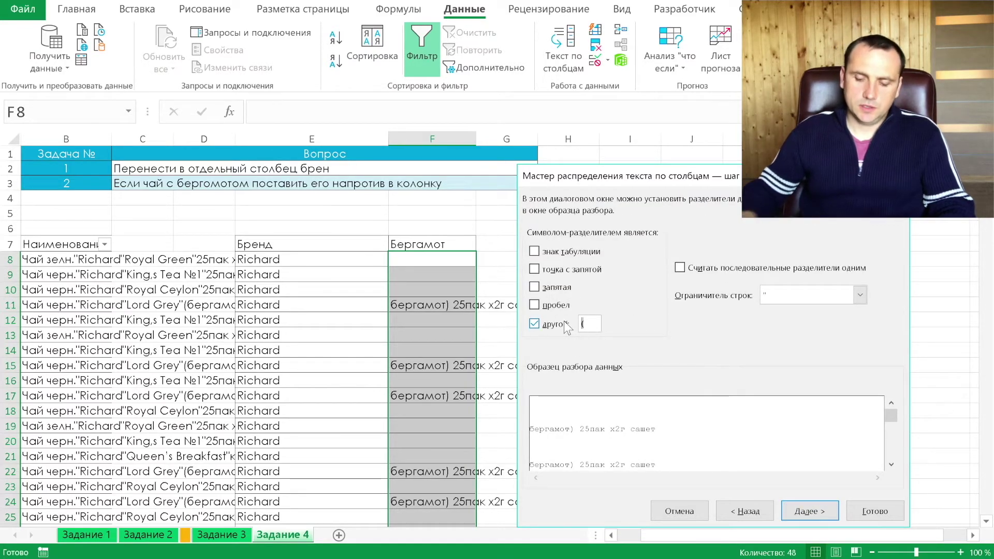
{"action": "type", "text": ")"}
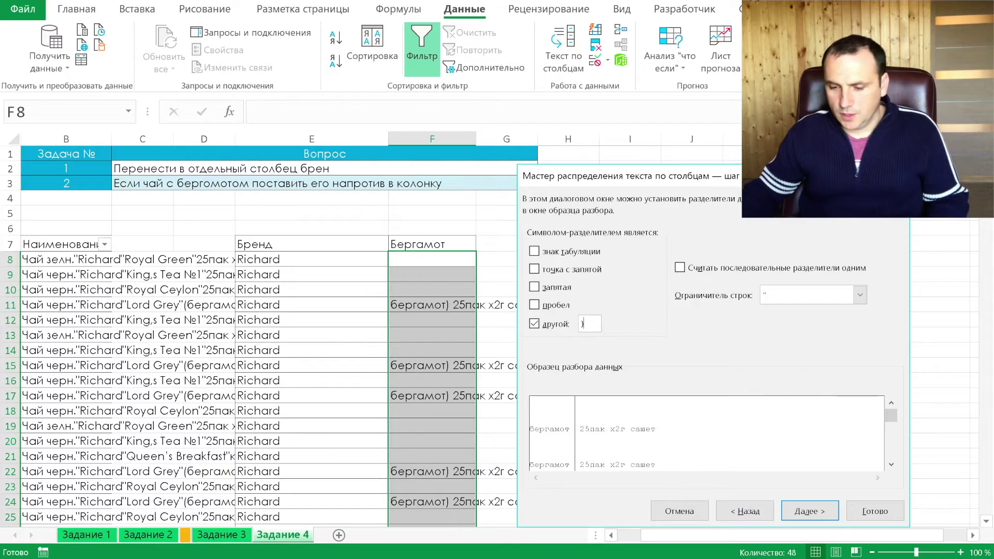
Skip the pack-size part so only 'бергамот' remains in column F, and finish.
{"action": "left_click", "coordinate": [791, 508]}
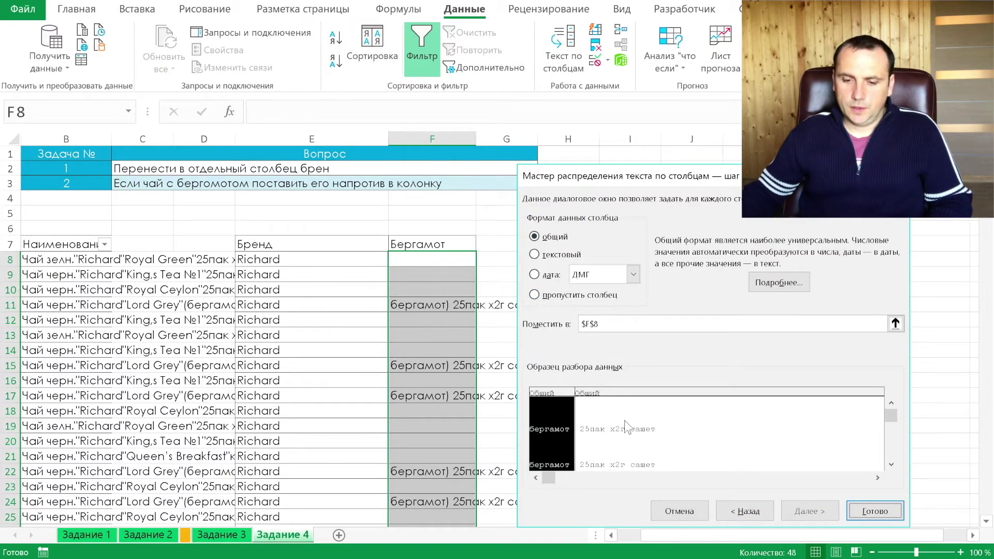
{"action": "left_click", "coordinate": [619, 409]}
{"action": "left_click", "coordinate": [567, 295]}
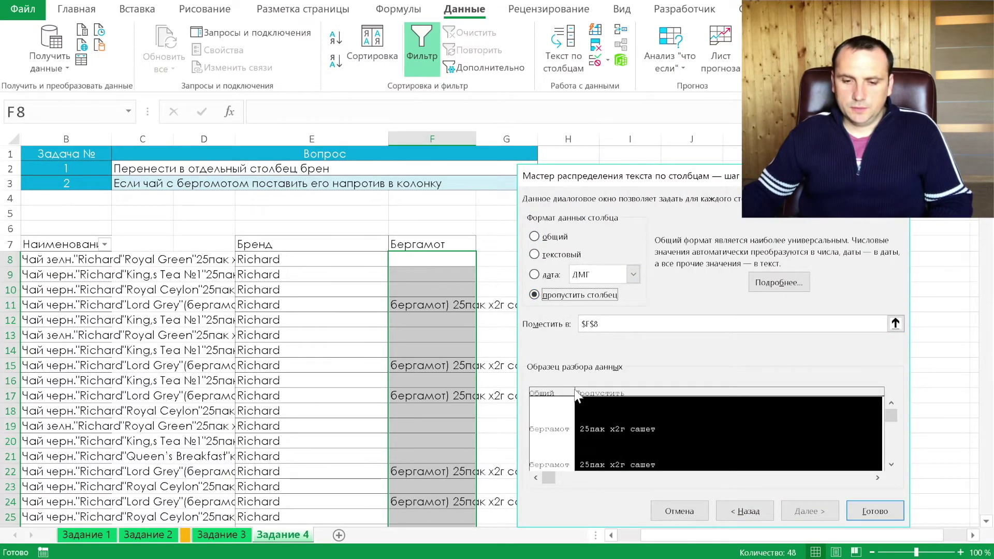
{"action": "left_click", "coordinate": [571, 411]}
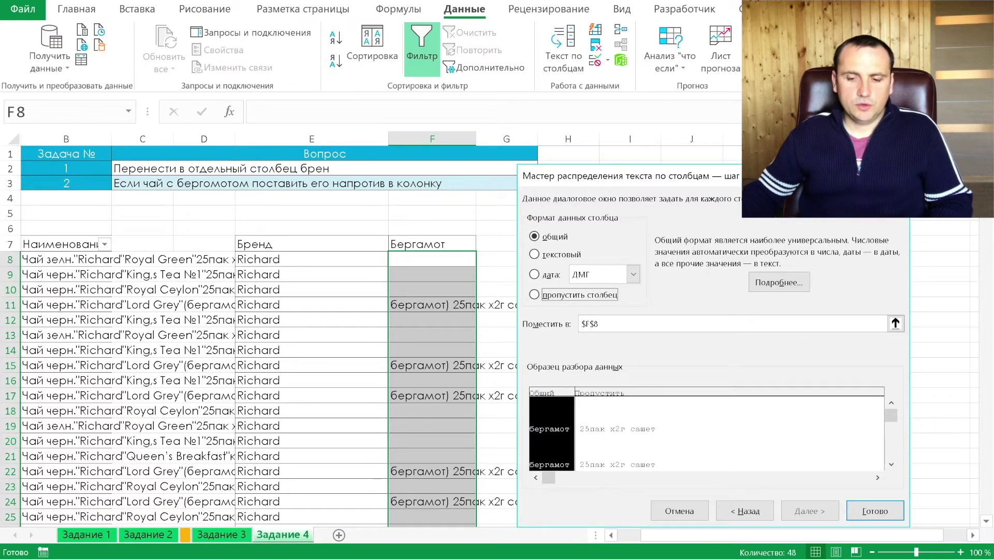
{"action": "left_click", "coordinate": [880, 511]}
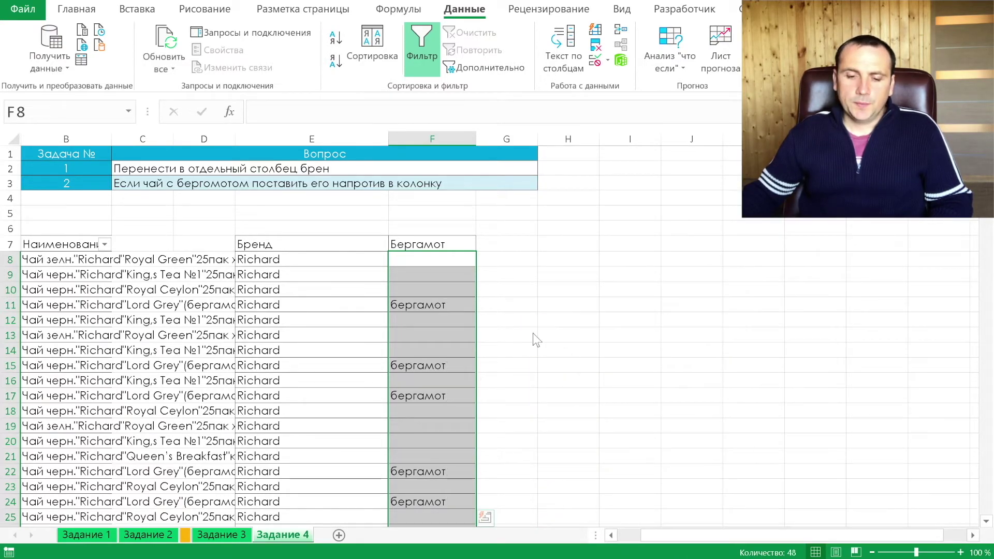
{"action": "scroll", "coordinate": [439, 293], "scroll_direction": "down", "scroll_amount": 6}
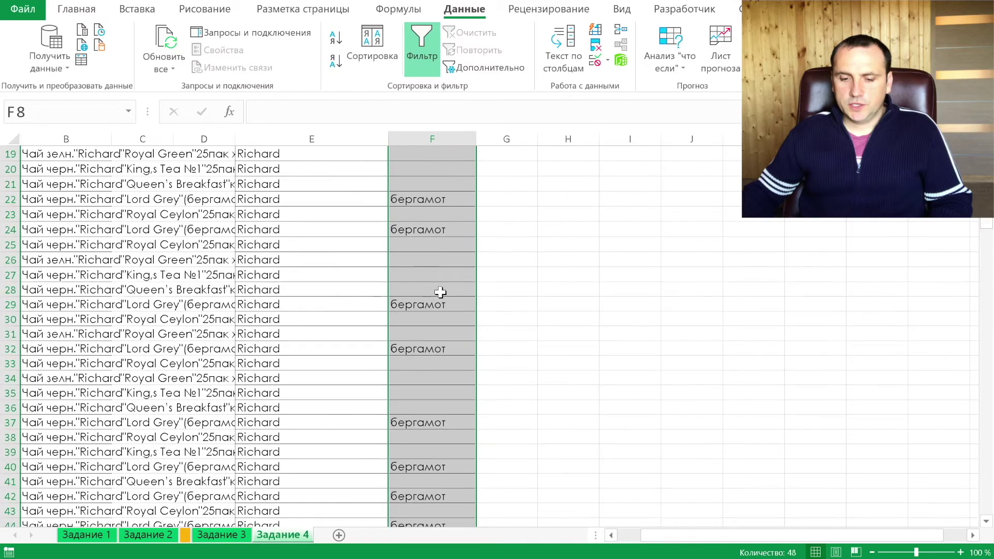
Scroll back up and switch to the narrow unnamed sheet between Задание 2 and Задание 3.
{"action": "scroll", "coordinate": [439, 295], "scroll_direction": "up", "scroll_amount": 6}
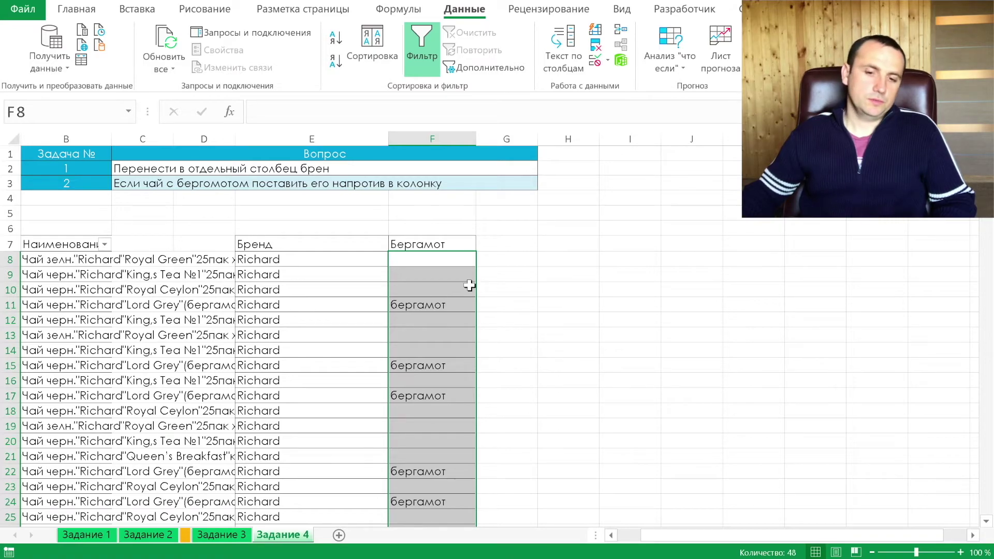
{"action": "left_click", "coordinate": [186, 535]}
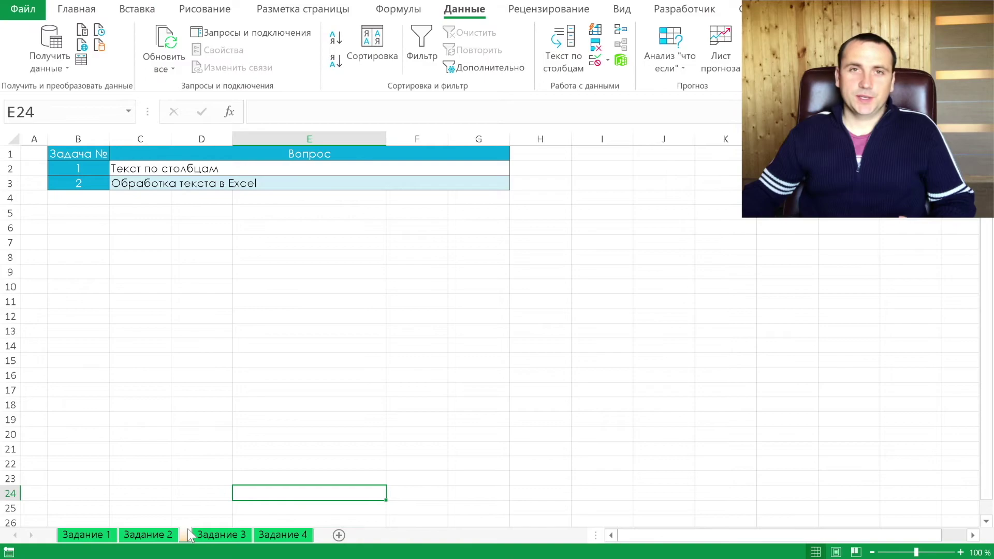